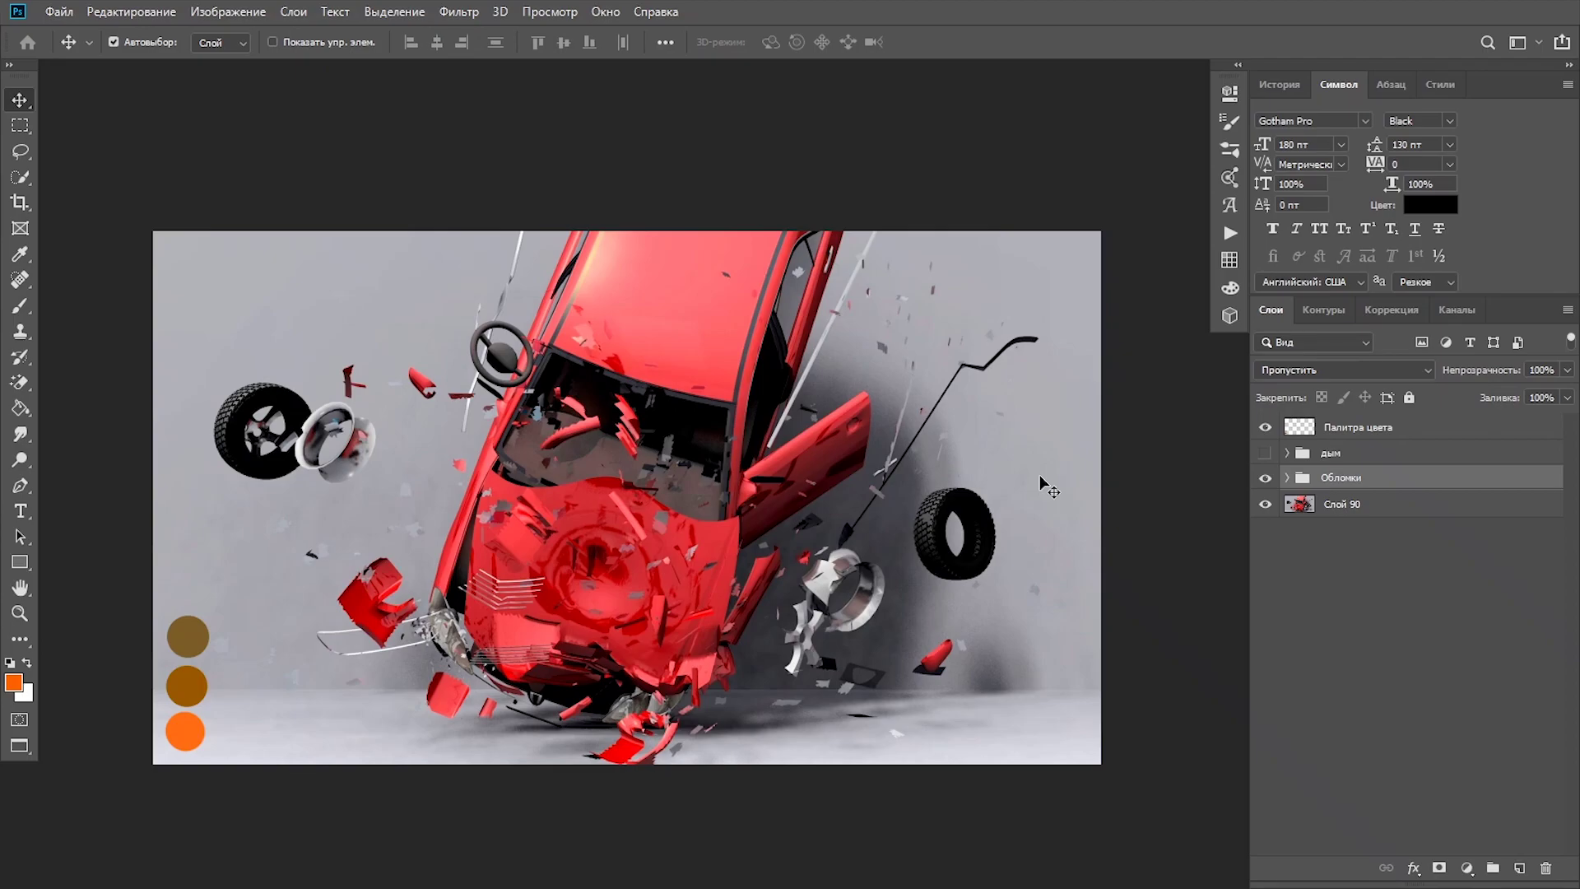
- Hide the car photo Слой 90 and briefly preview the glass shard layers in Обломки
left_click(1266, 505)
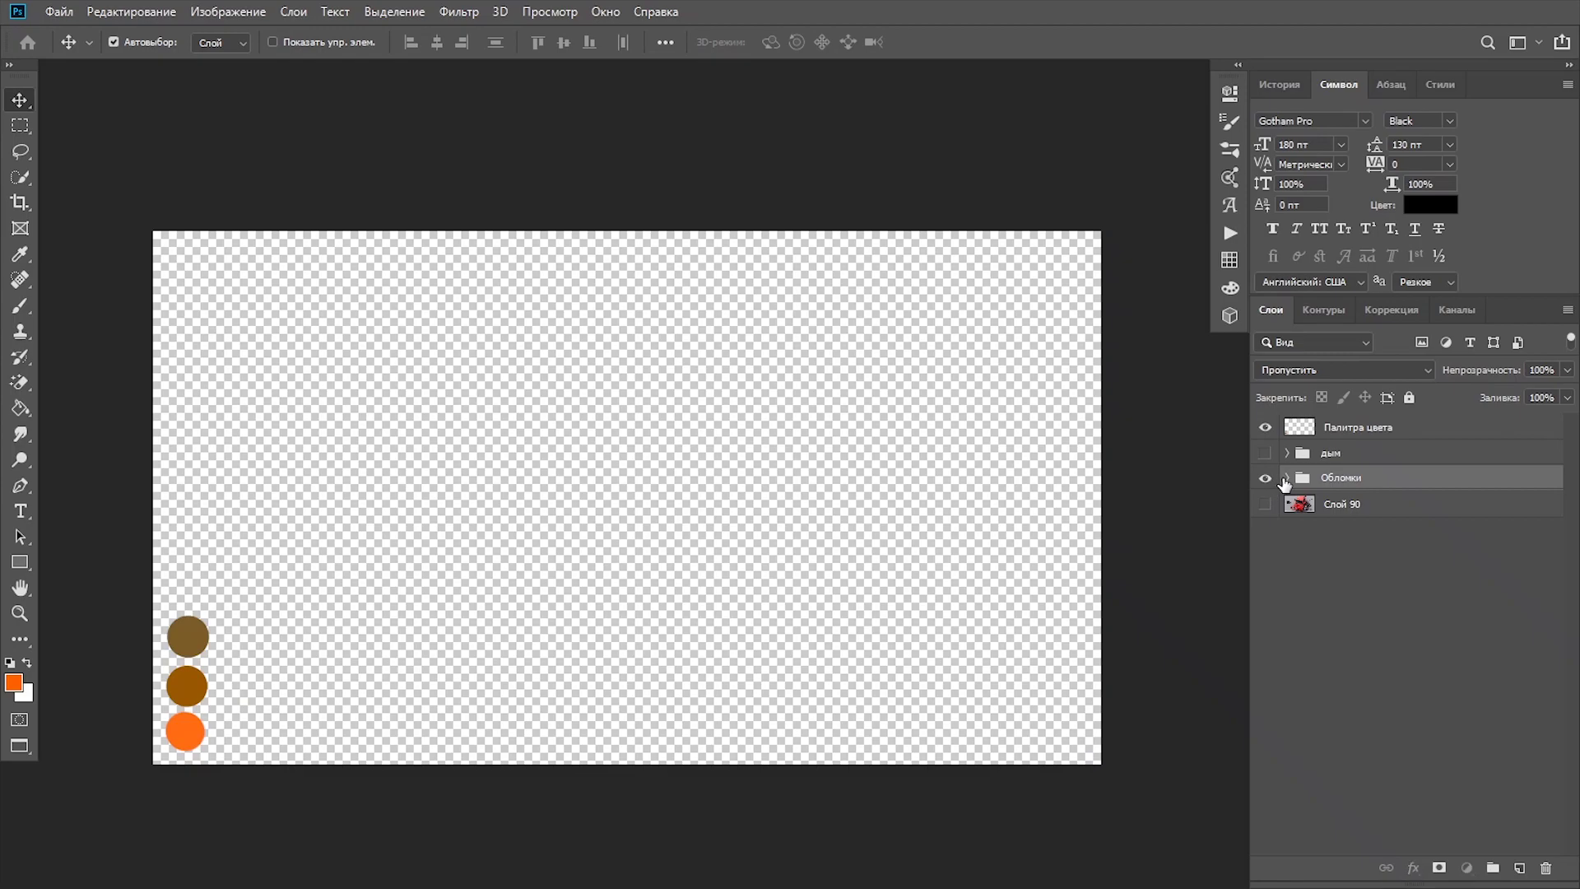
left_click(1288, 478)
left_click(1266, 504)
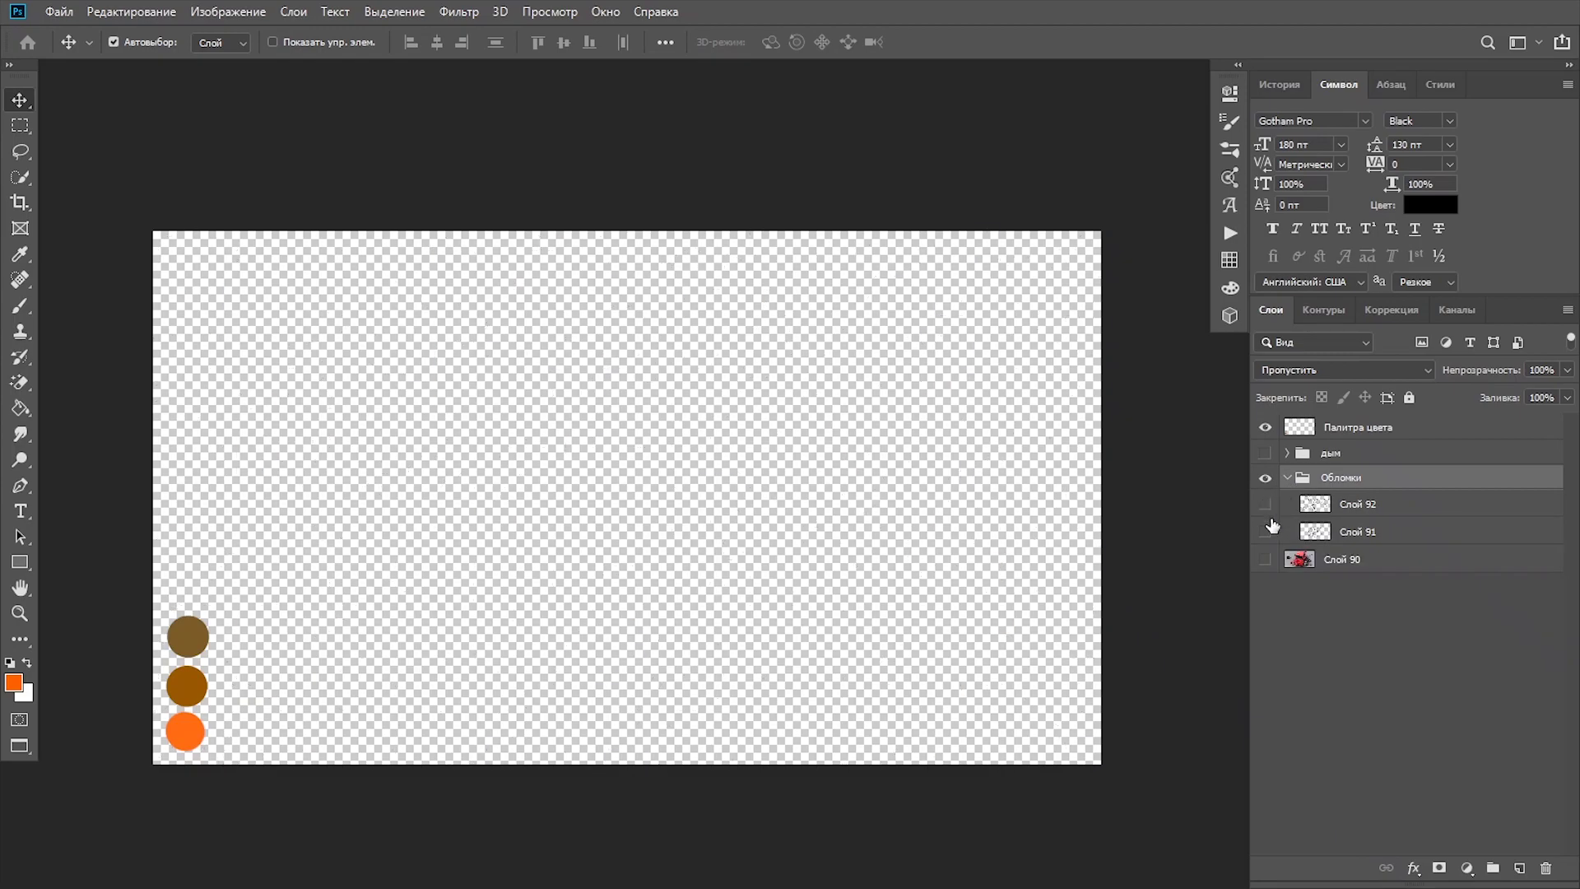
left_click(1266, 532)
left_click(1268, 532)
left_click(1287, 477)
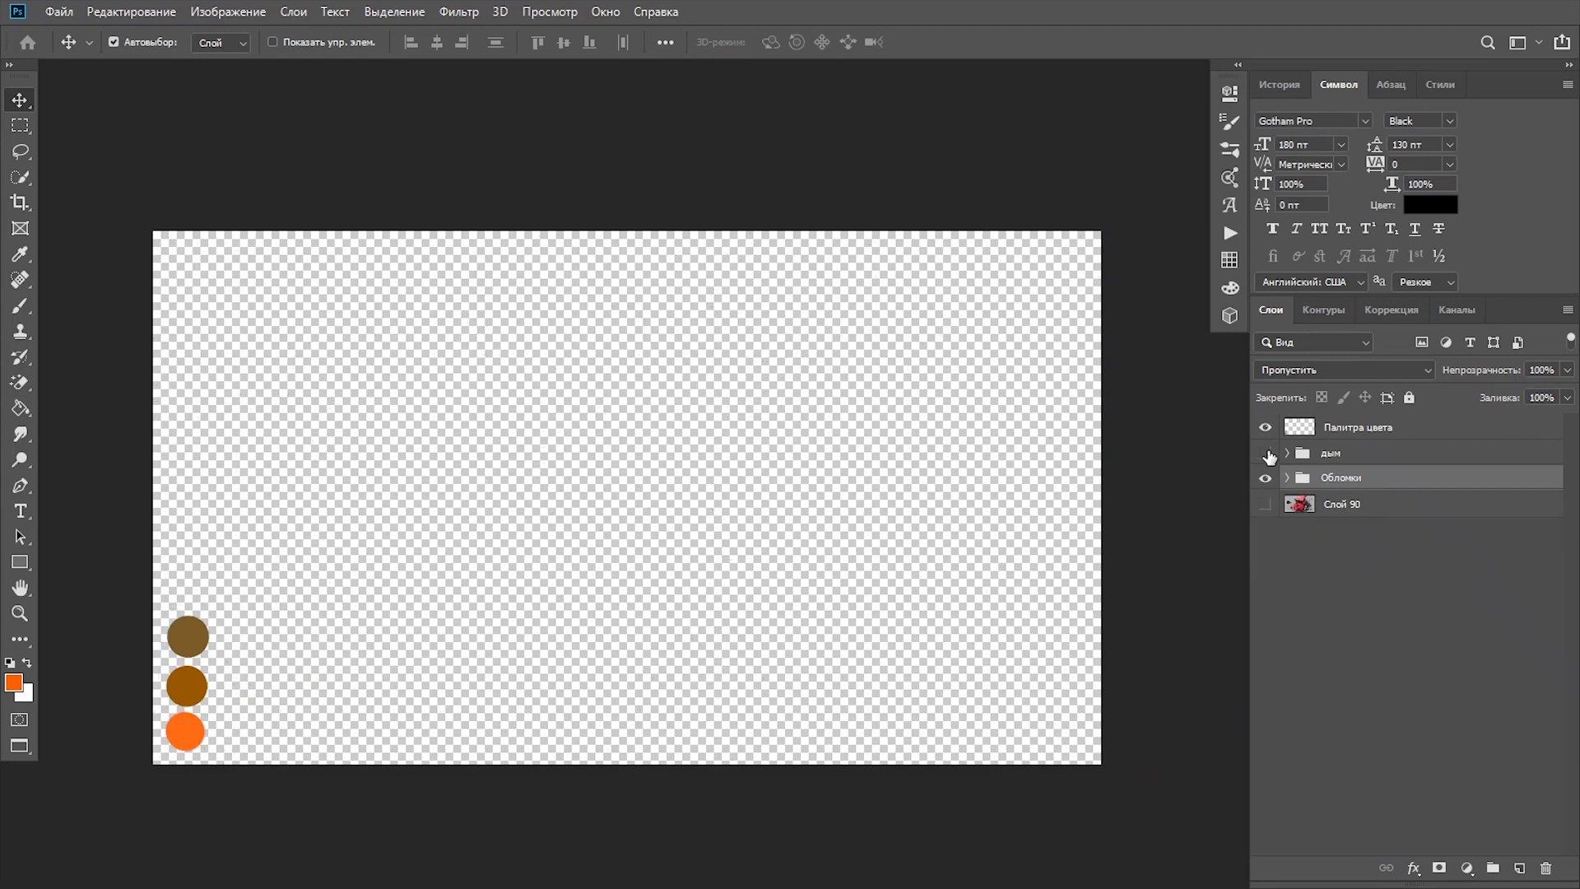
left_click(1266, 452)
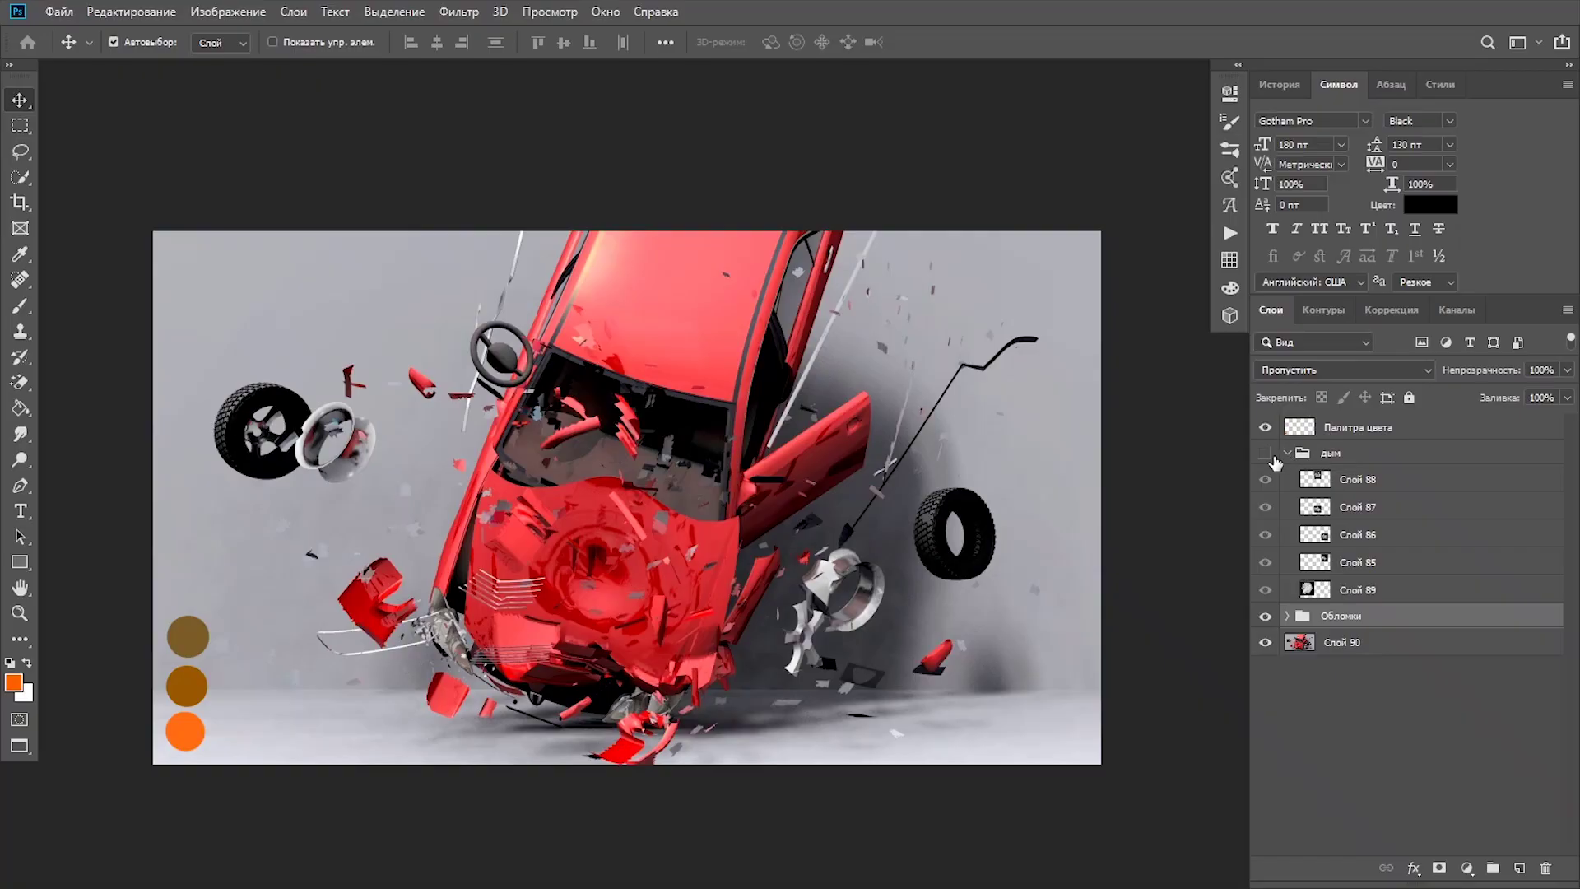
- Show the дым group, hide Слой 85–87, and select the smoke cloud Слой 89
left_click(1266, 454)
left_click_drag(1266, 507, 1266, 562)
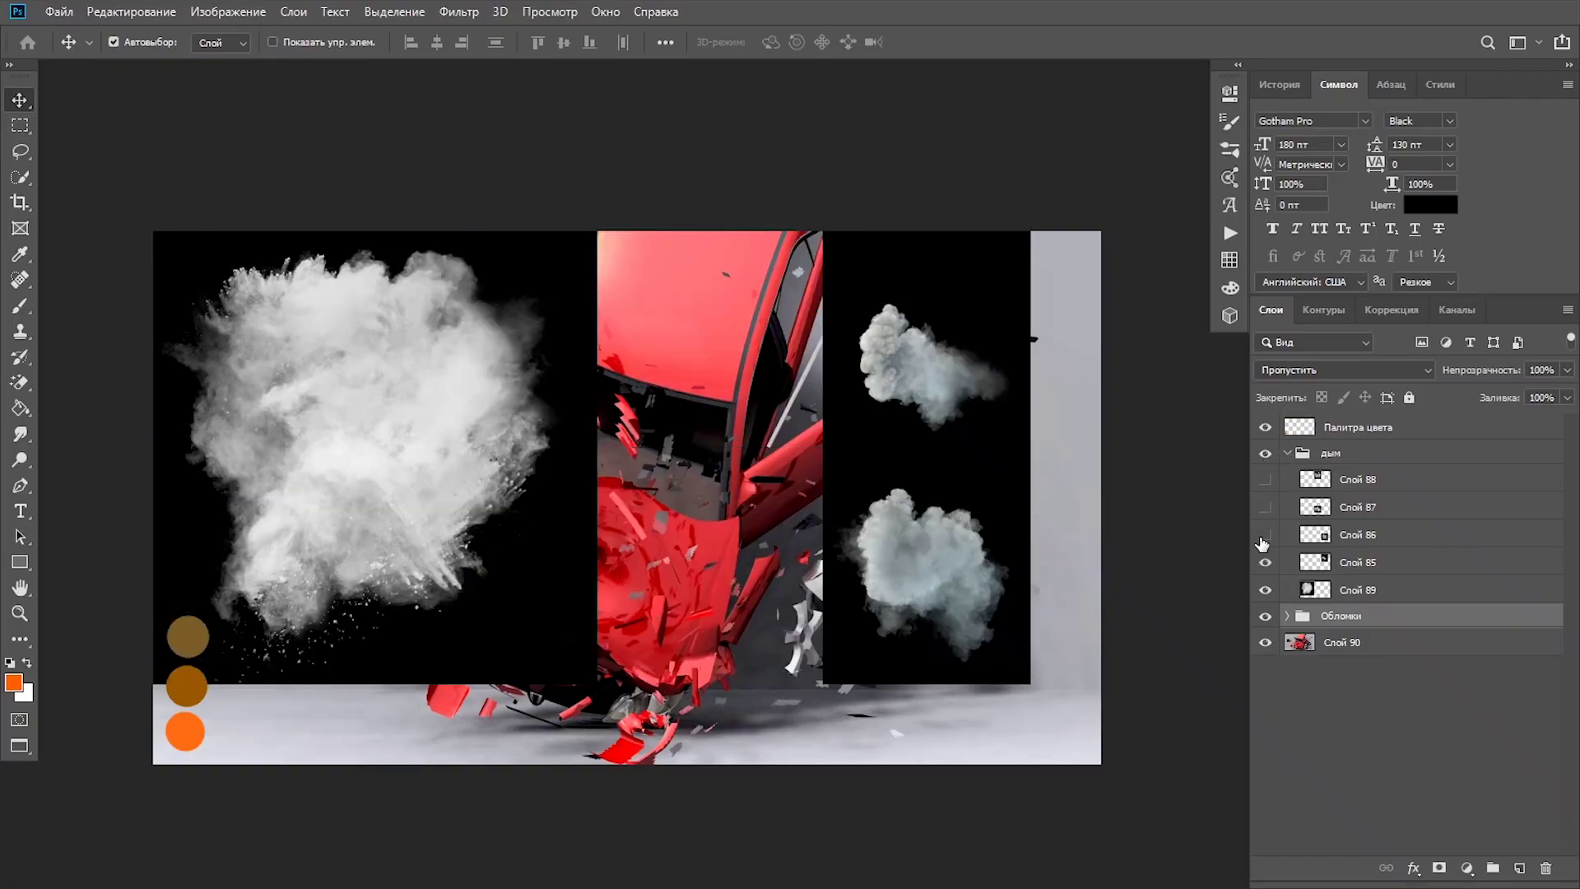
left_click(1358, 590)
- Shrink Слой 89 to about 60%, rotate it diagonally over the car's front, and set Screen blend
key("ctrl+t")
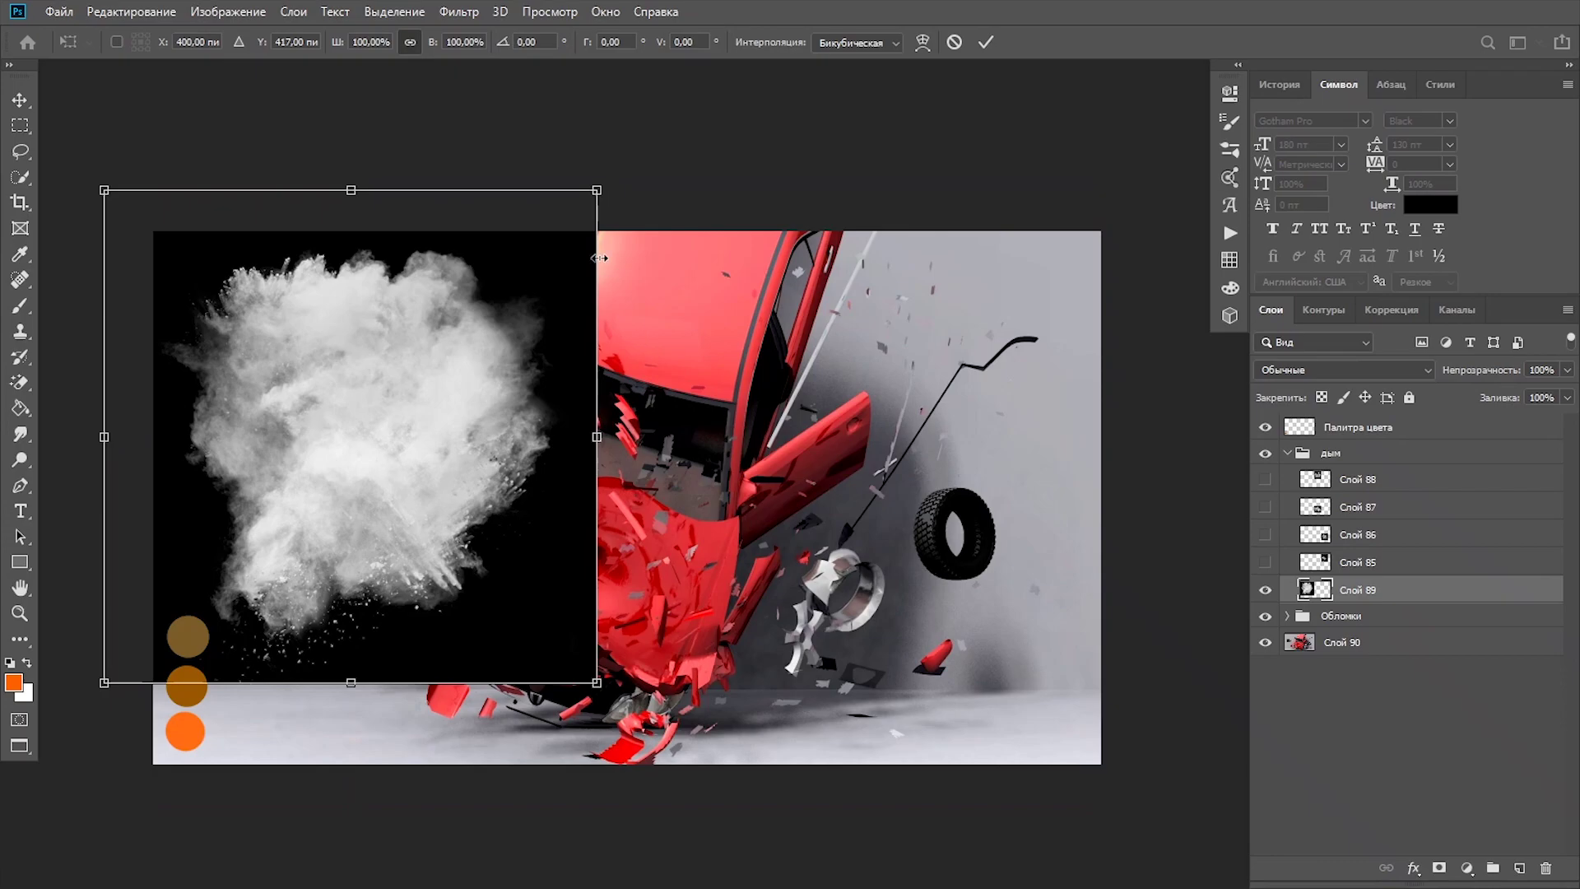
mouse_move(586, 255)
left_mouse_down()
mouse_move(684, 323)
mouse_move(494, 453)
left_mouse_up()
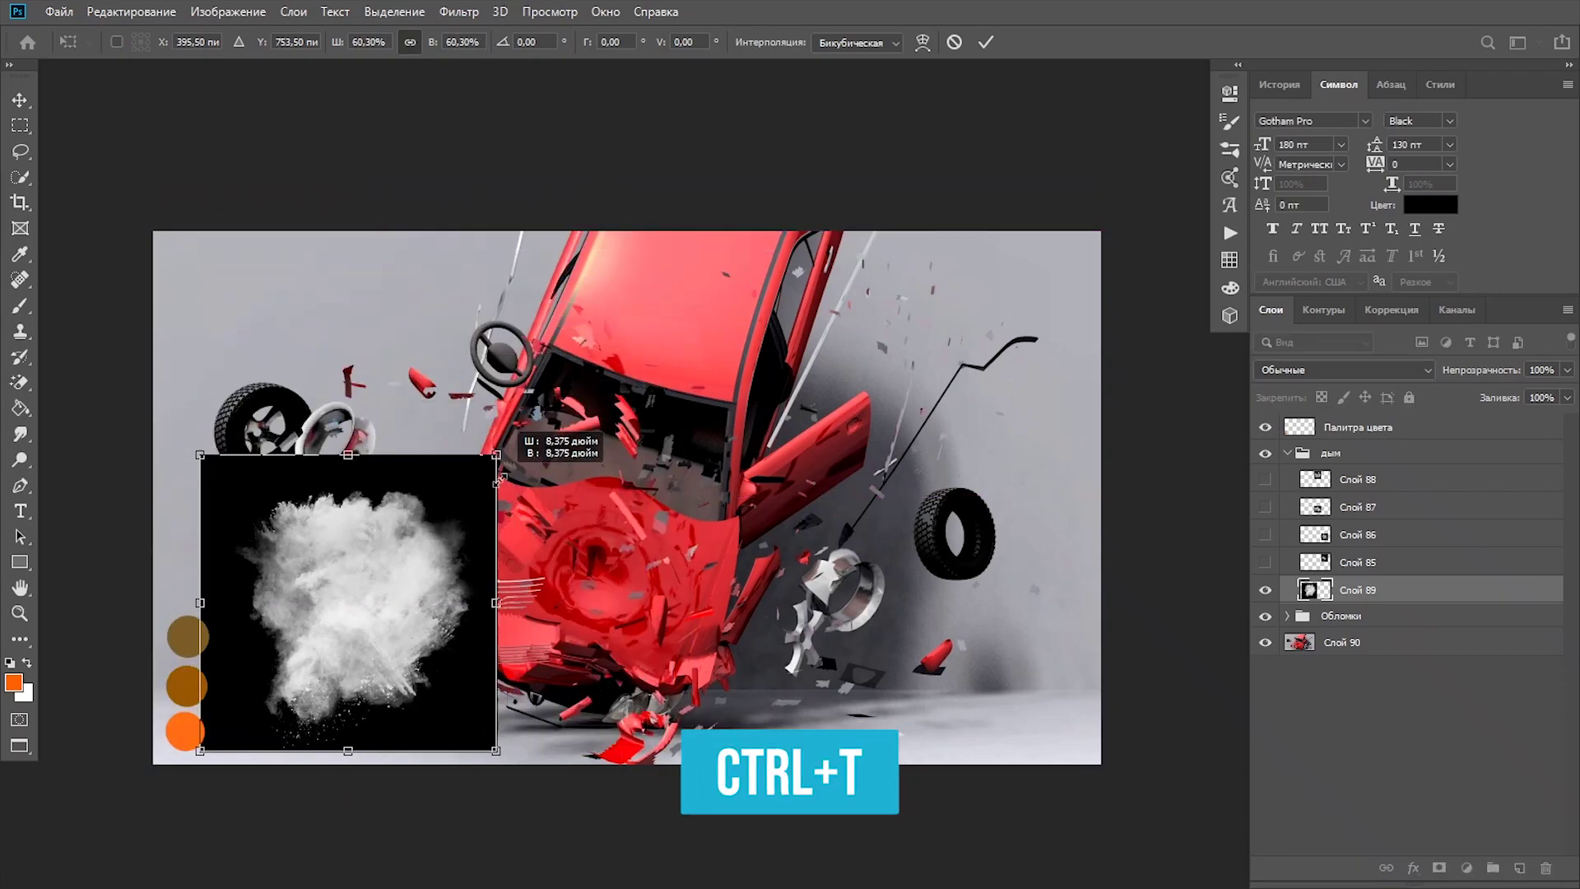
left_click_drag(345, 601, 444, 580)
mouse_move(600, 765)
left_mouse_down()
mouse_move(690, 630)
mouse_move(732, 662)
mouse_move(753, 588)
left_mouse_up()
left_click_drag(611, 576, 616, 605)
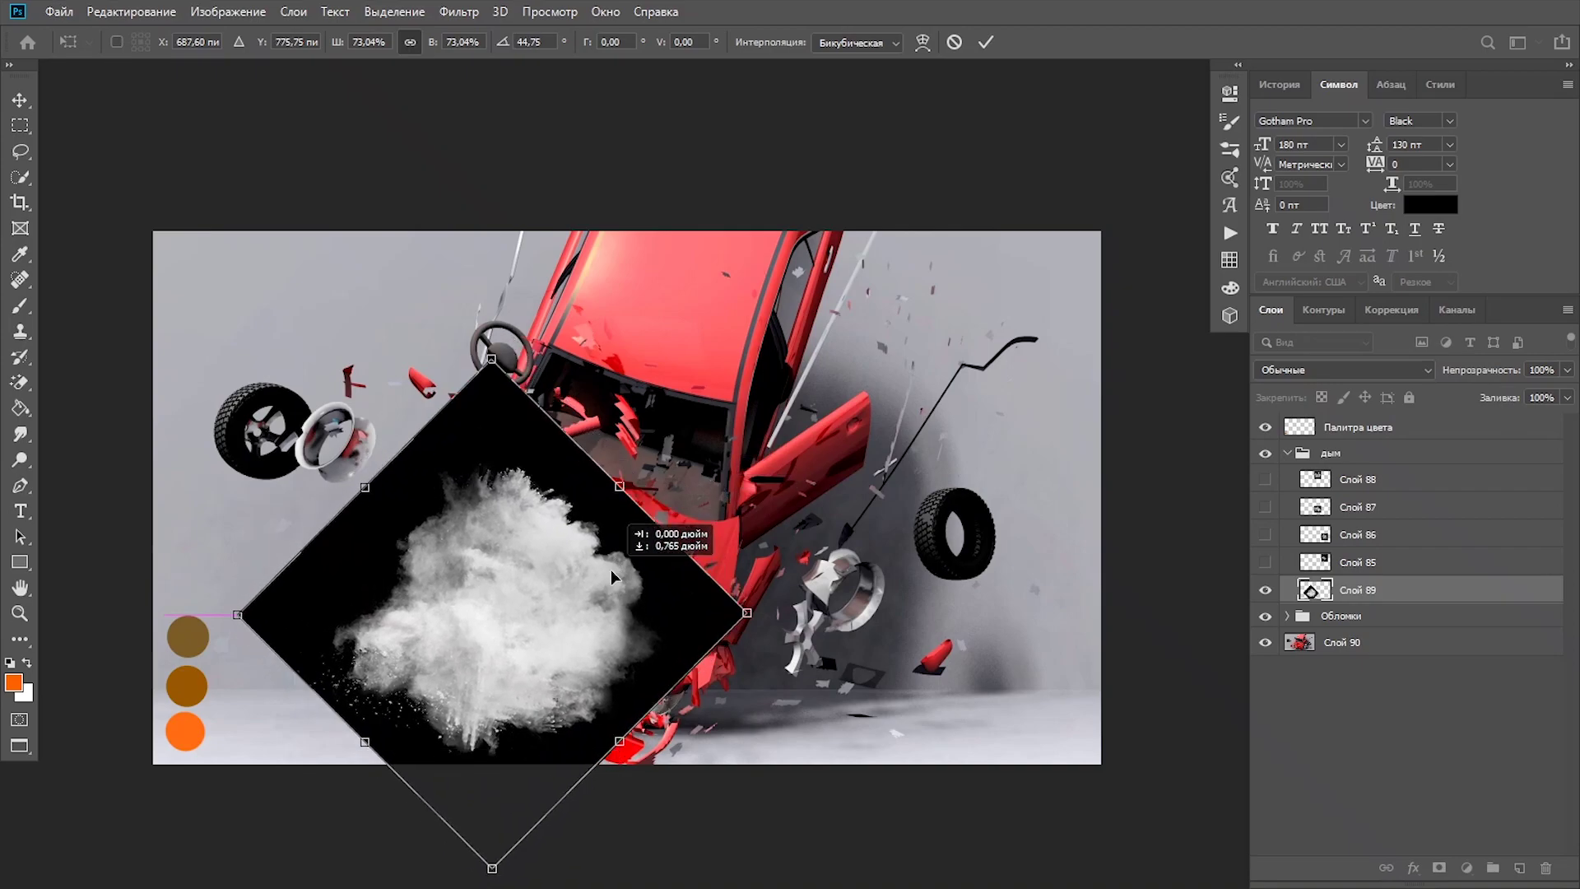
key("Return")
left_click(1285, 372)
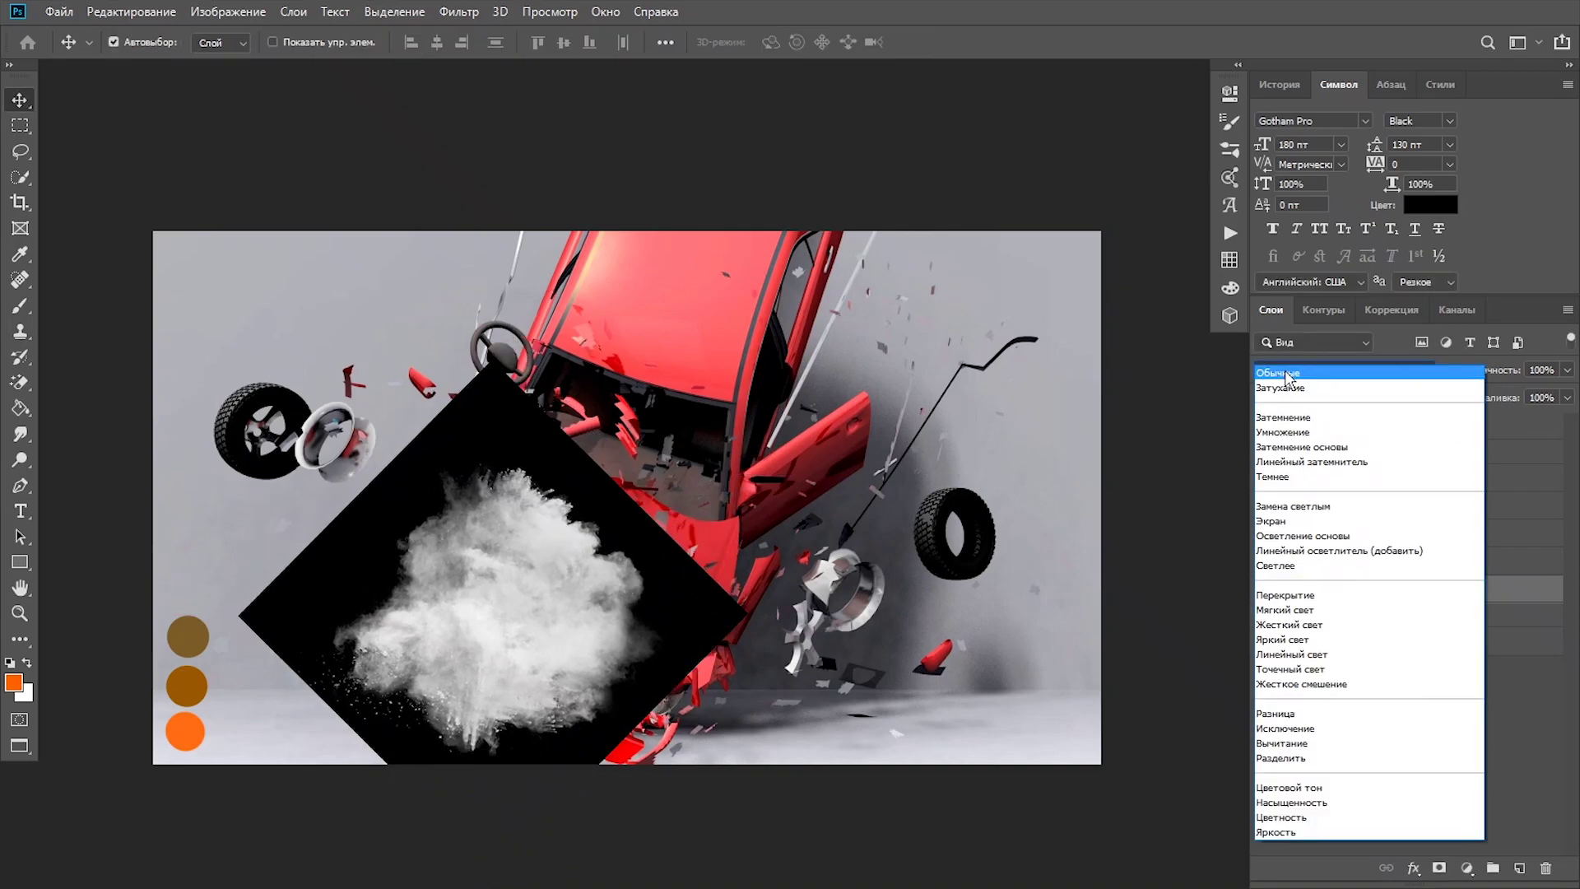
left_click(1284, 525)
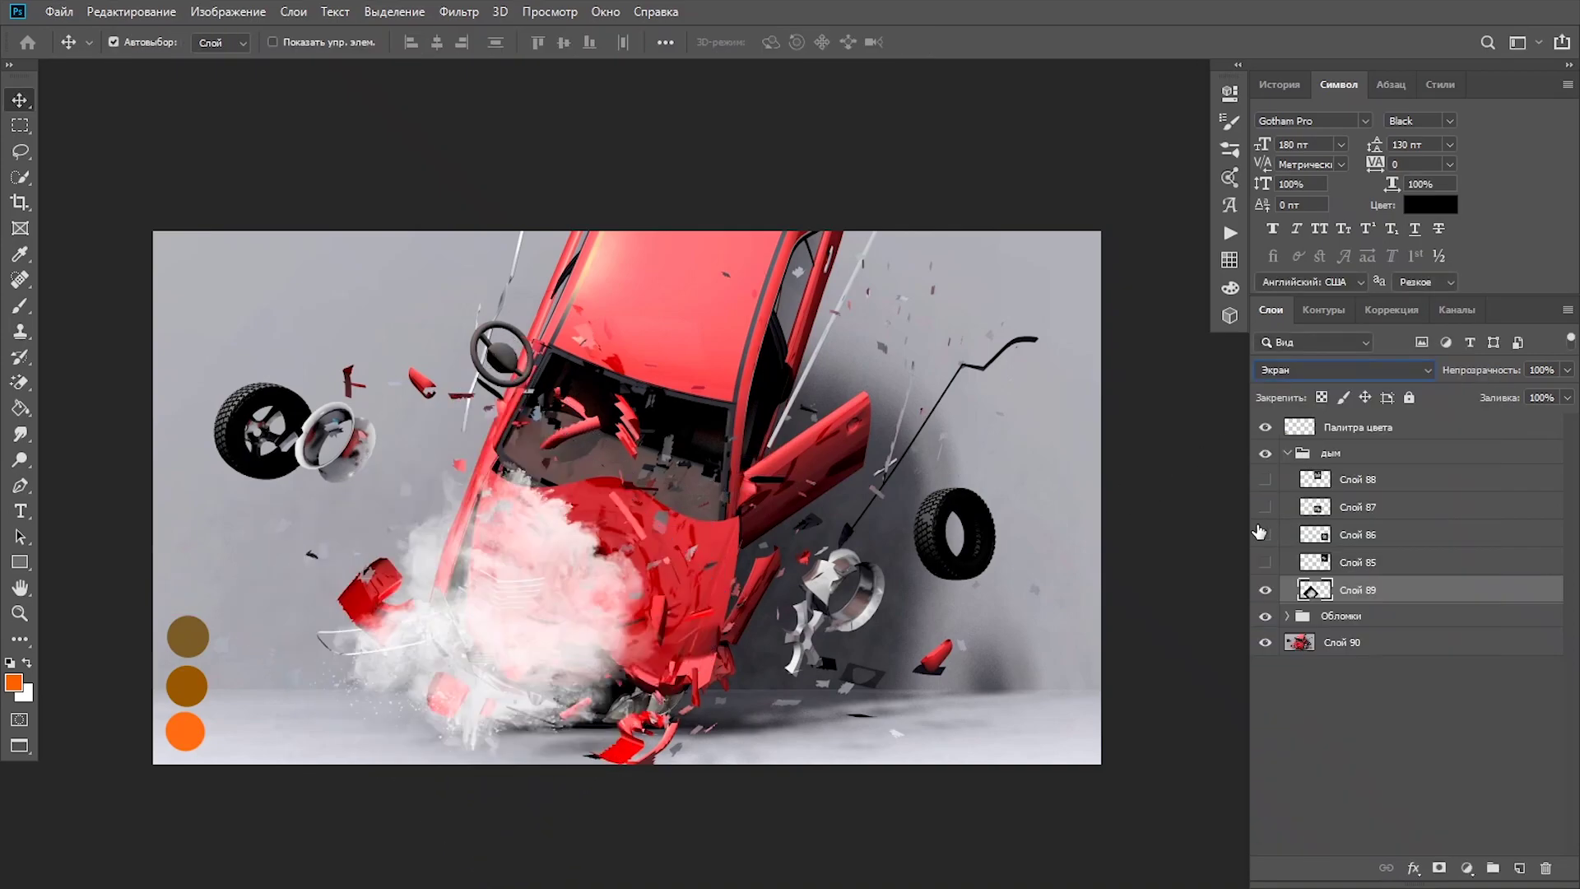
- Show Слой 85, set it to Screen, then enlarge, rotate and move it toward the car door
left_click(1265, 562)
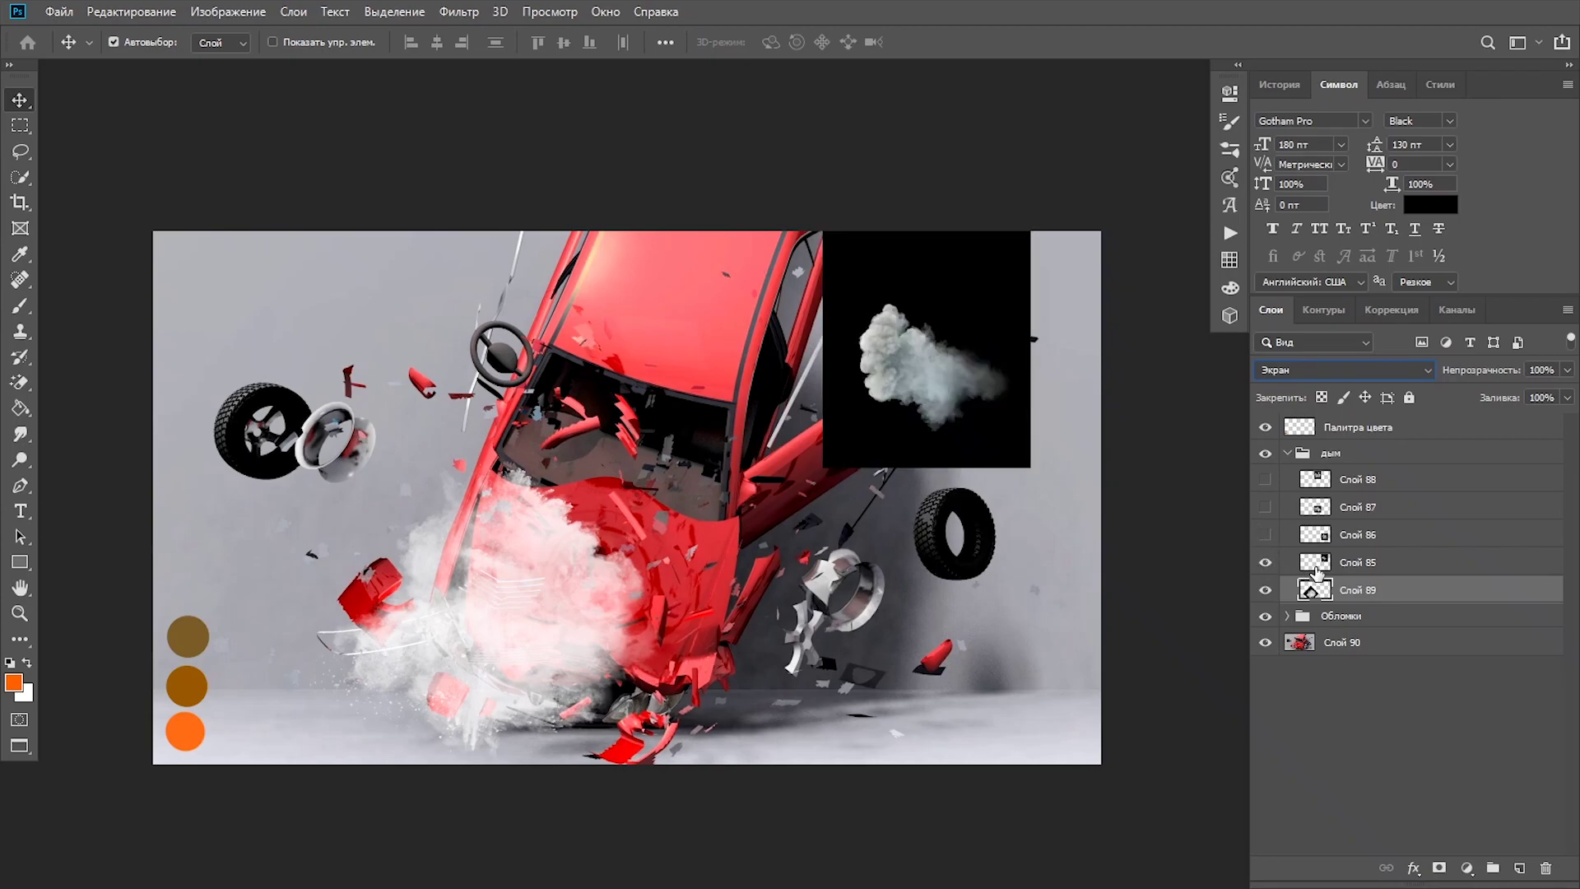
left_click(1321, 568)
left_click(1321, 372)
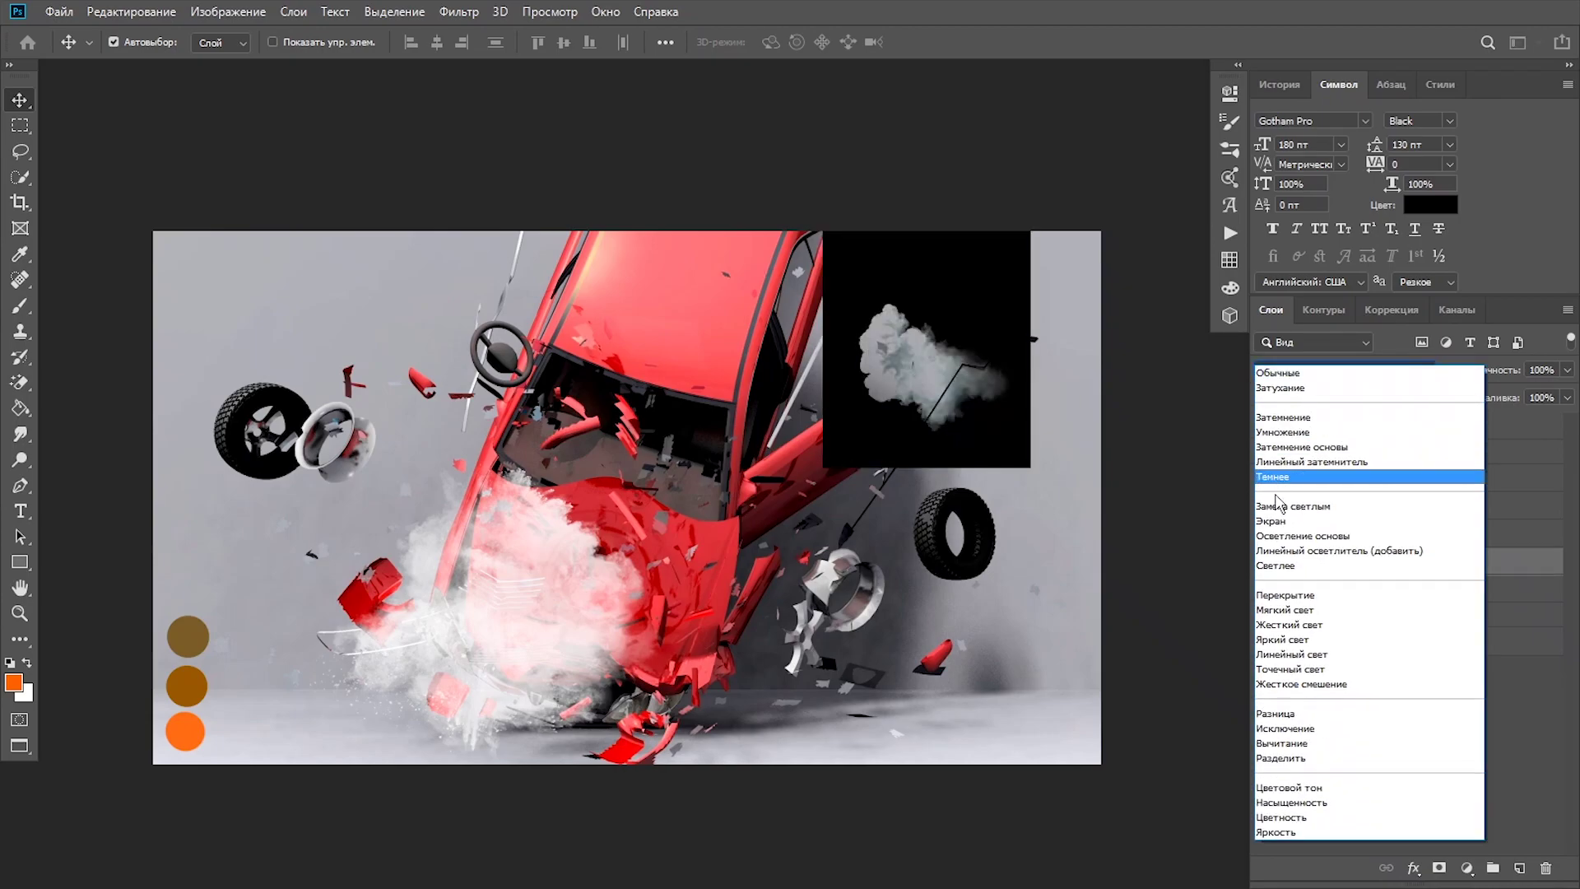
left_click(1301, 524)
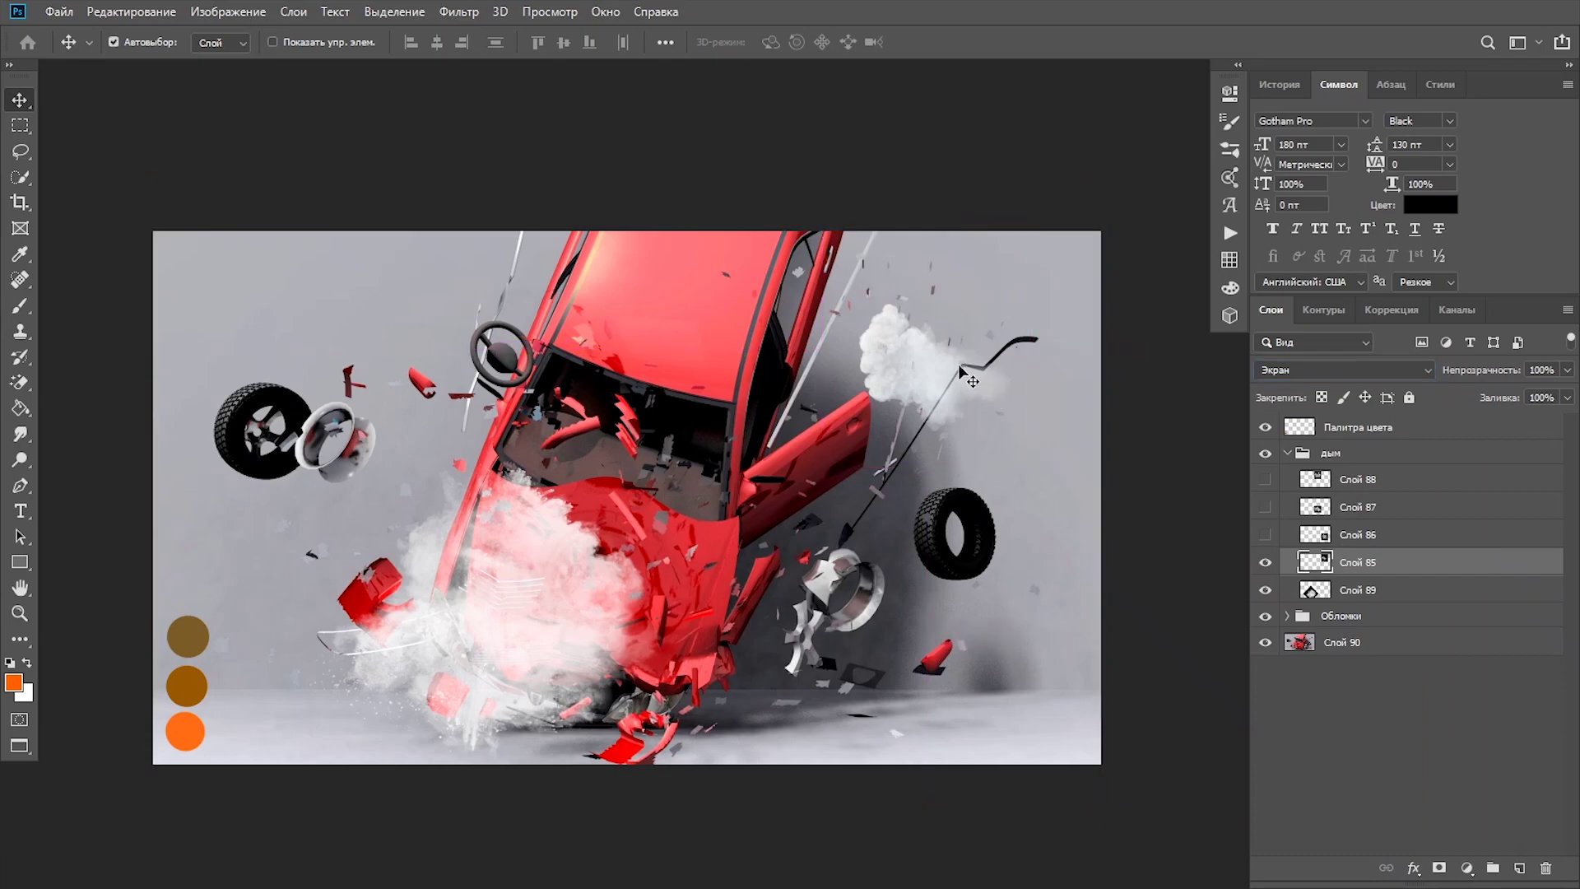
key("ctrl+t")
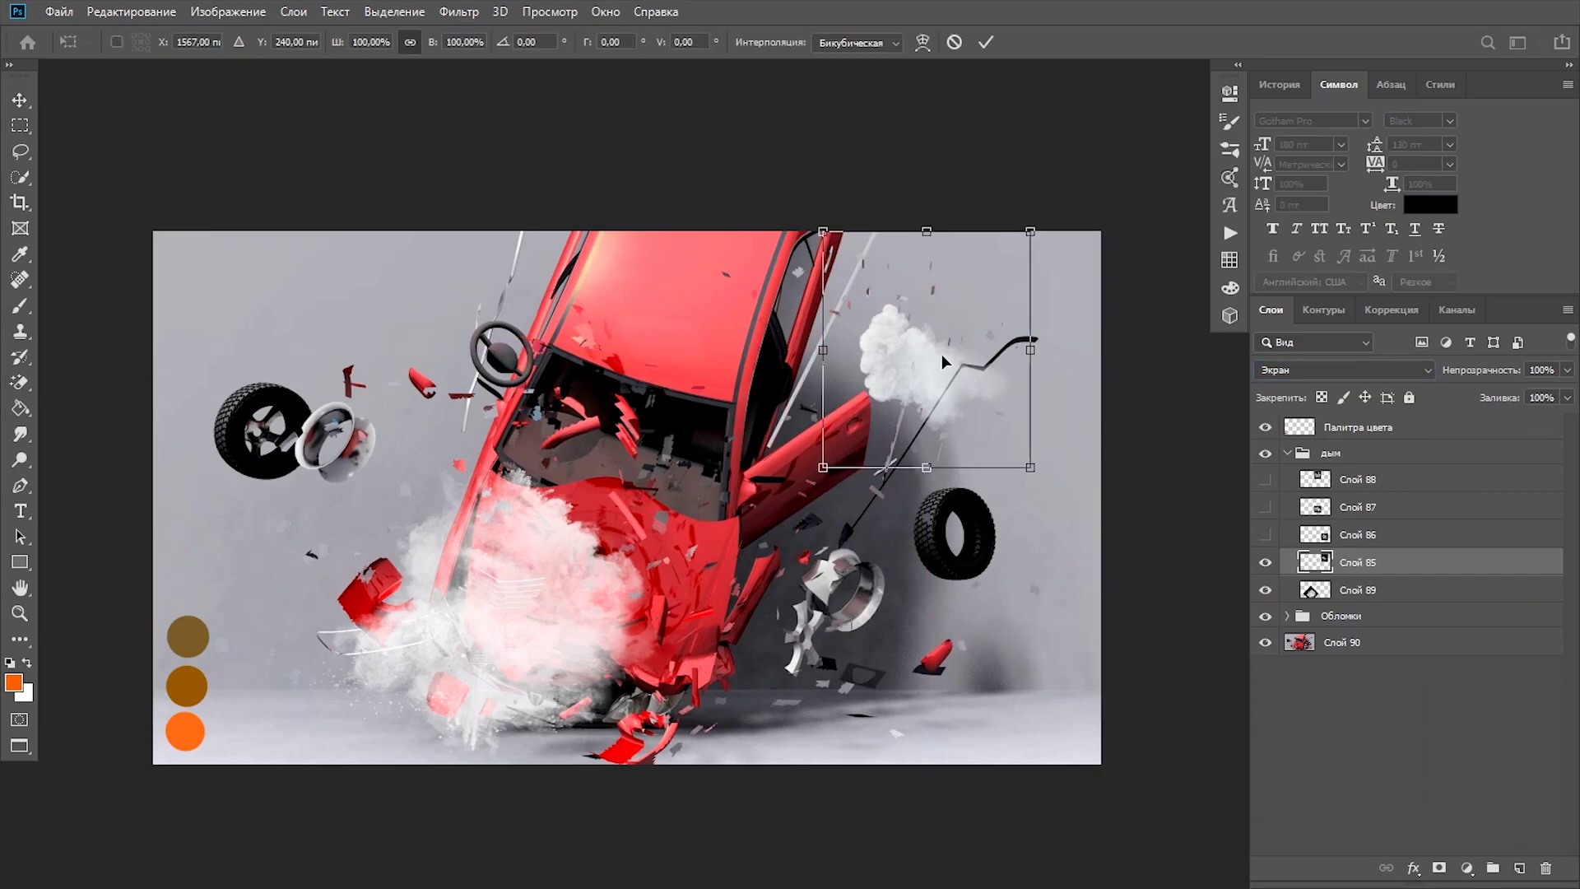
left_click_drag(947, 364, 767, 455)
mouse_move(895, 433)
left_mouse_down()
mouse_move(1014, 452)
mouse_move(1062, 527)
left_mouse_up()
key("Return")
- Show Слой 86 in Screen mode, move it over the car's centre, and duplicate it
left_click(1265, 535)
left_click(1358, 535)
left_click(1344, 370)
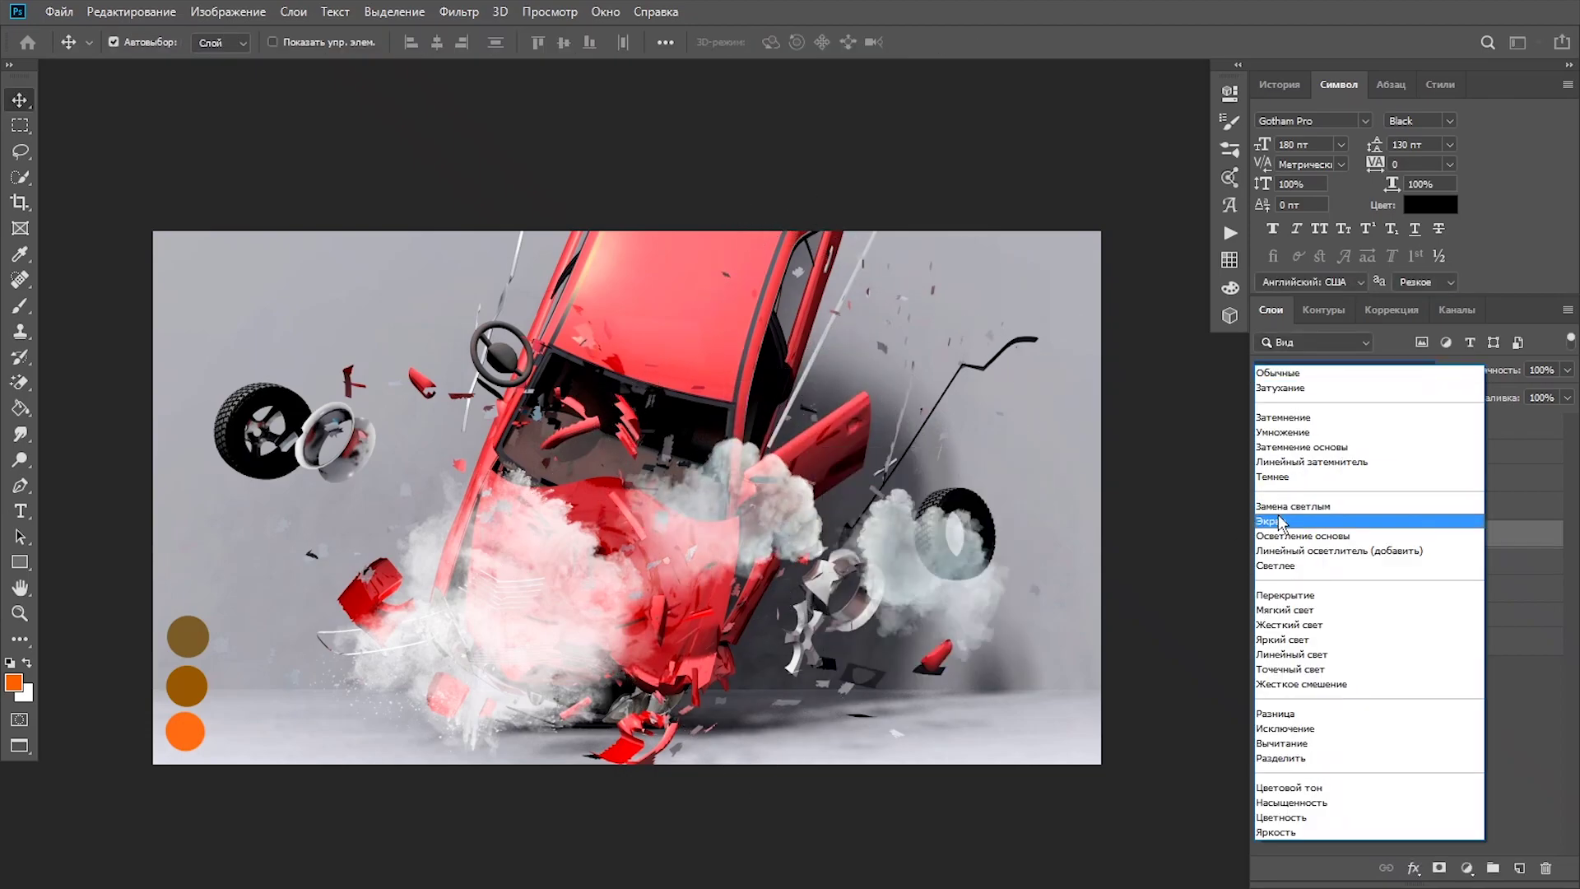
left_click(1293, 524)
key("ctrl+t")
mouse_move(832, 576)
left_mouse_down()
mouse_move(772, 589)
mouse_move(788, 589)
left_mouse_up()
key("Return")
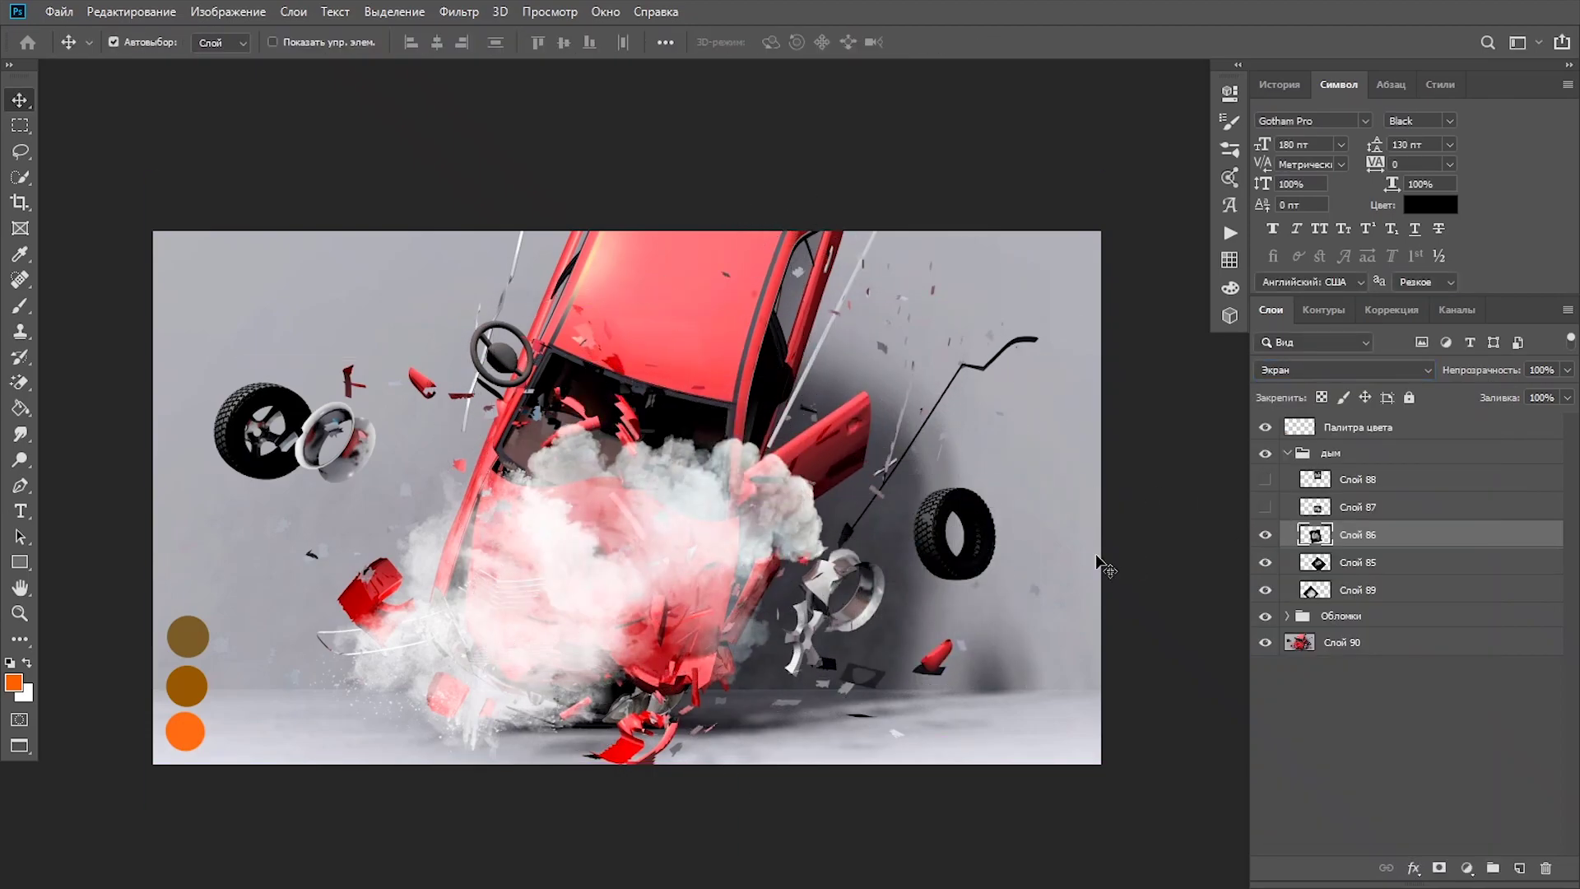
key("ctrl+j")
- Flip the Слой 86 copy horizontally, rotate it, and shift it left over the car
key("ctrl+t")
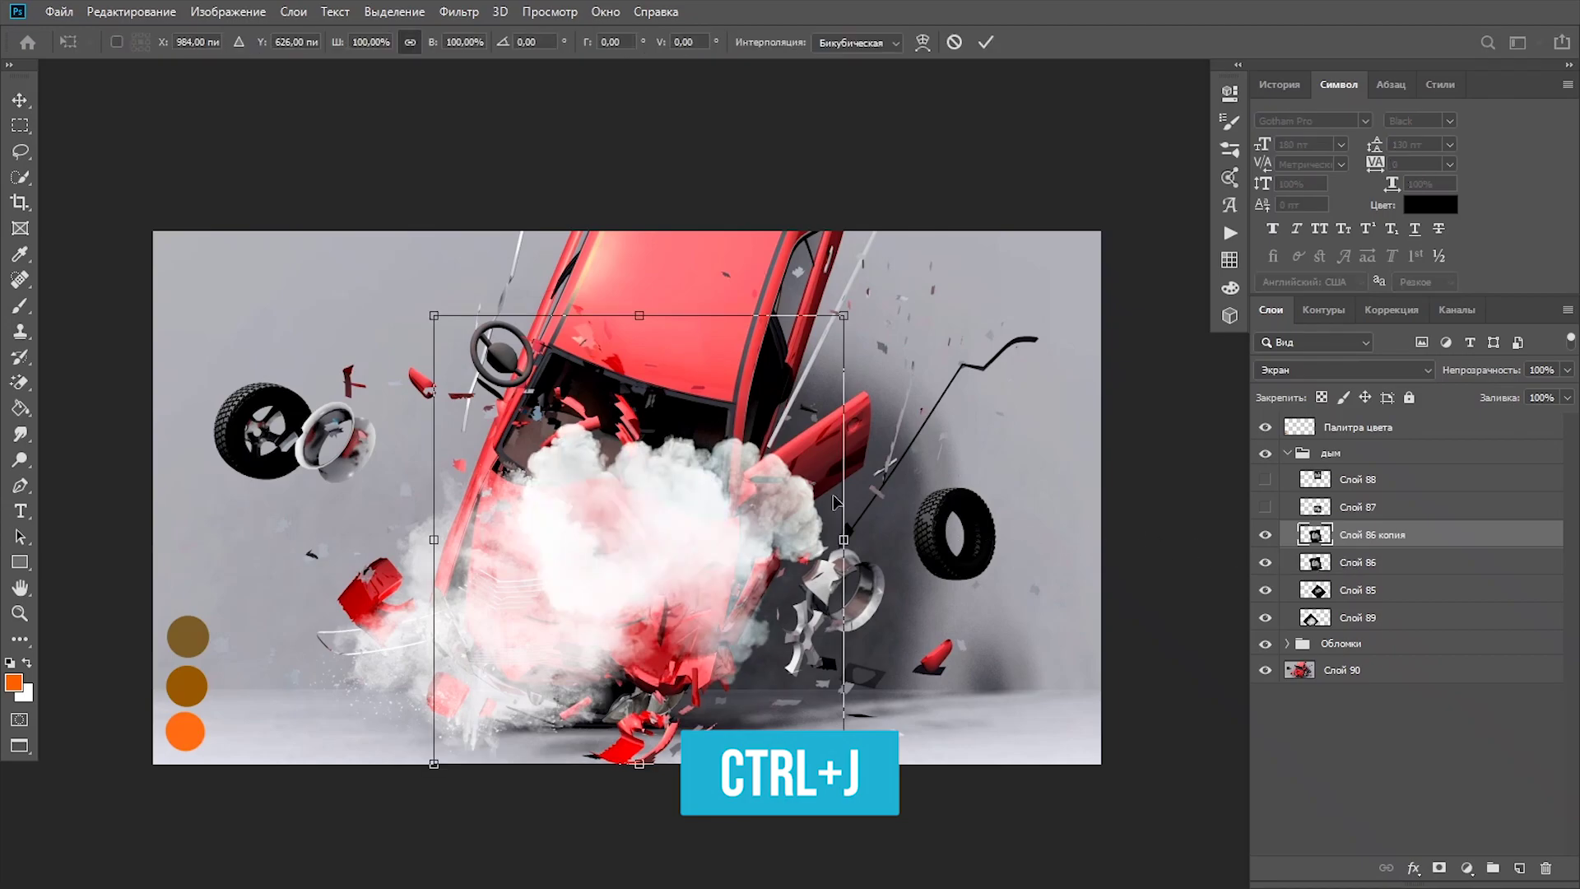
left_click_drag(877, 461, 812, 362)
left_click_drag(848, 527, 627, 527)
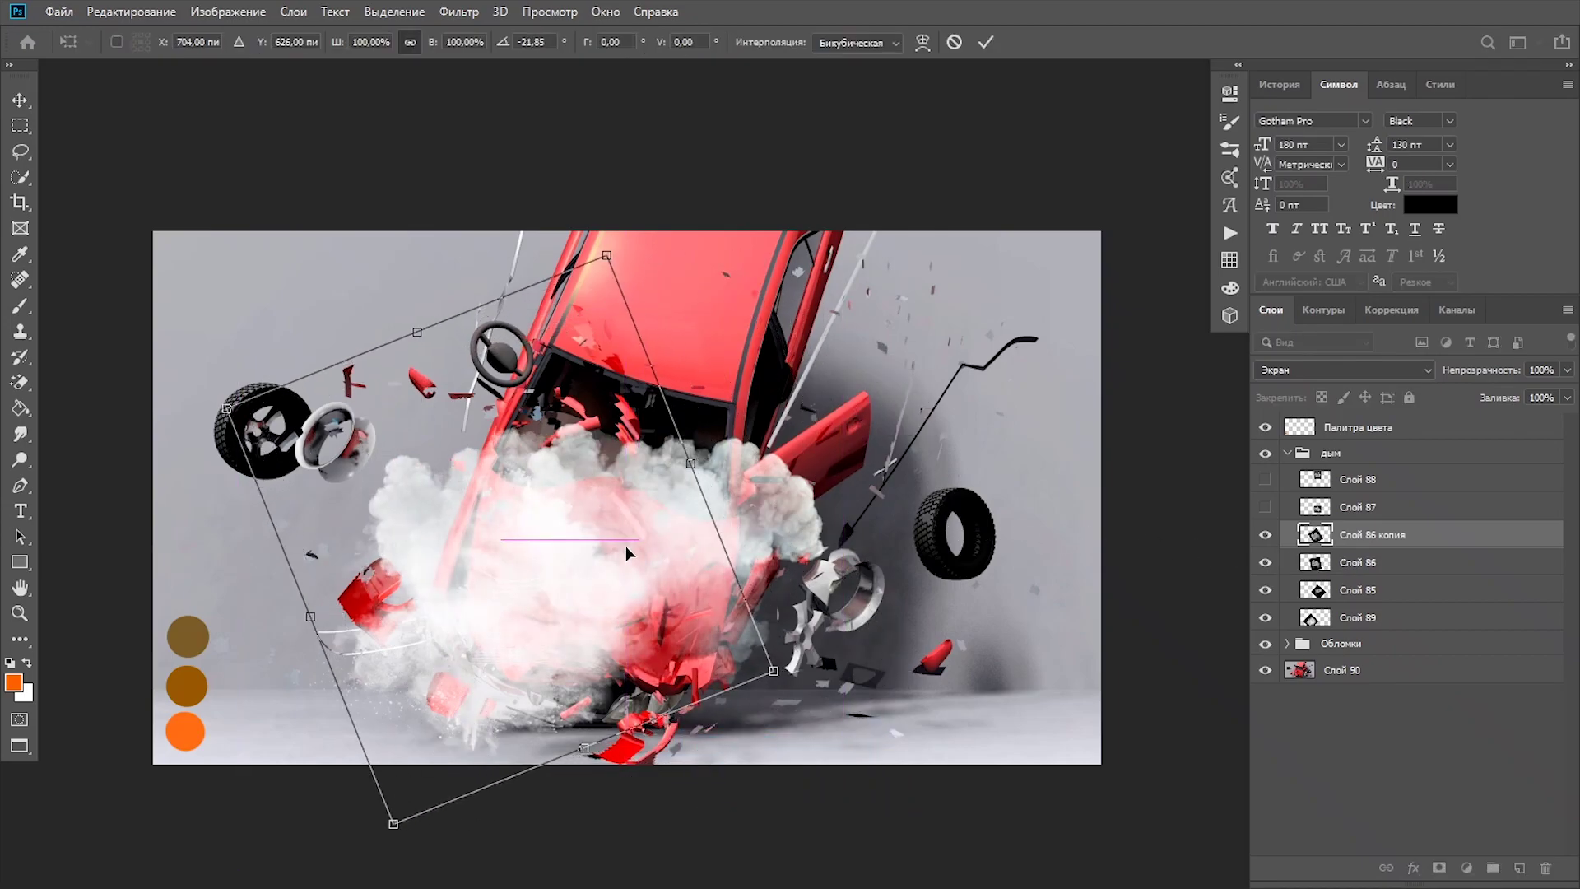
right_click(628, 549)
left_click(719, 793)
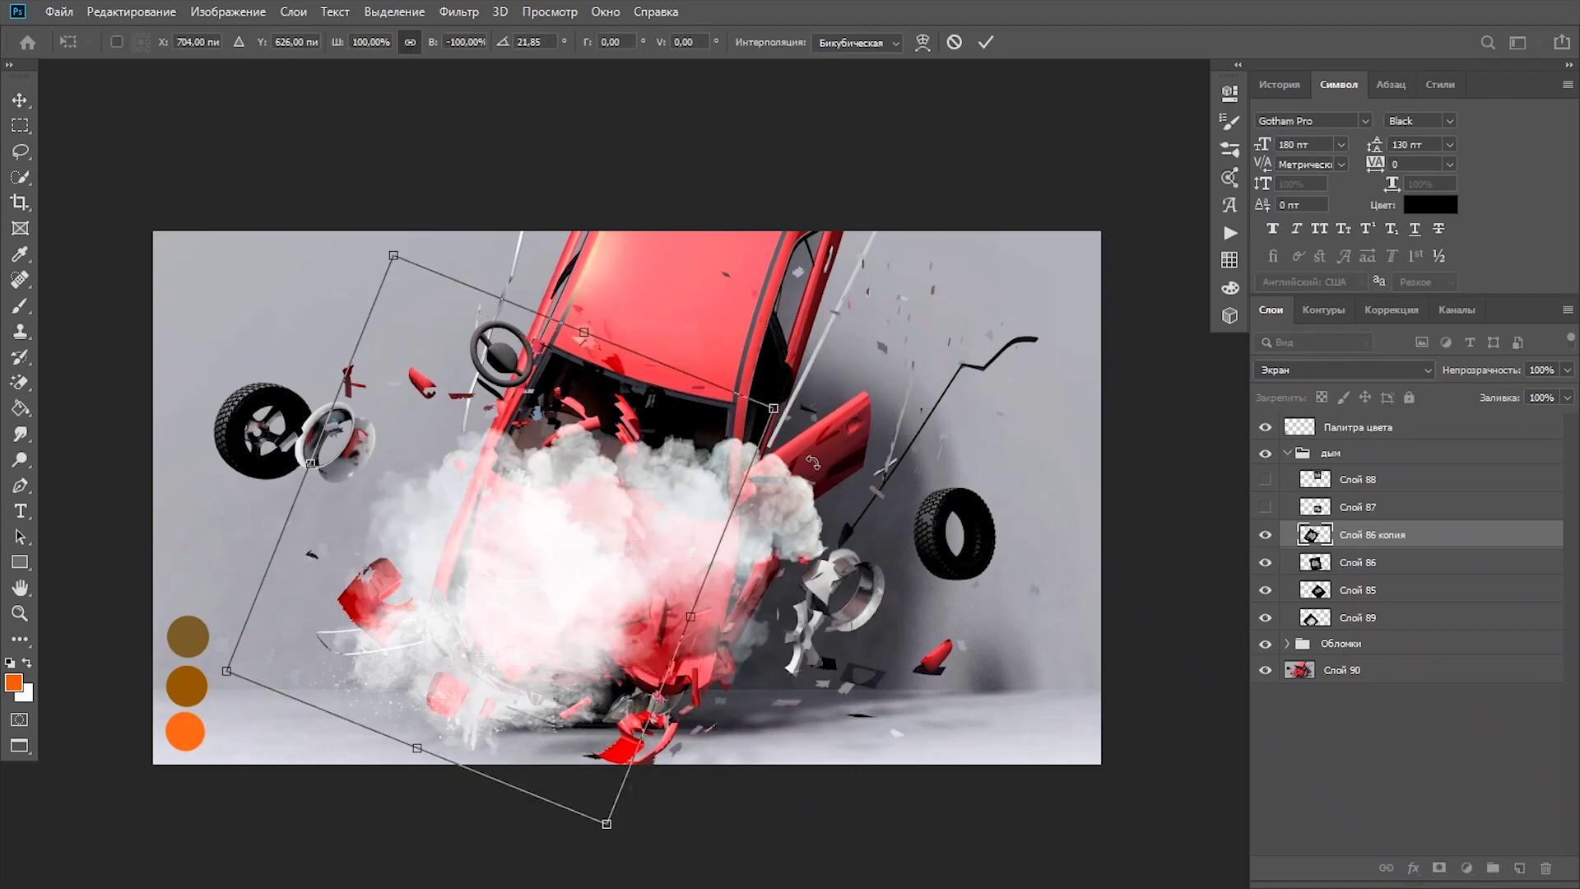
left_click_drag(813, 462, 683, 276)
left_click_drag(547, 572, 499, 571)
key("Return")
- Show Слой 87, rotate it steeply, and move it over the car
left_click(1266, 507)
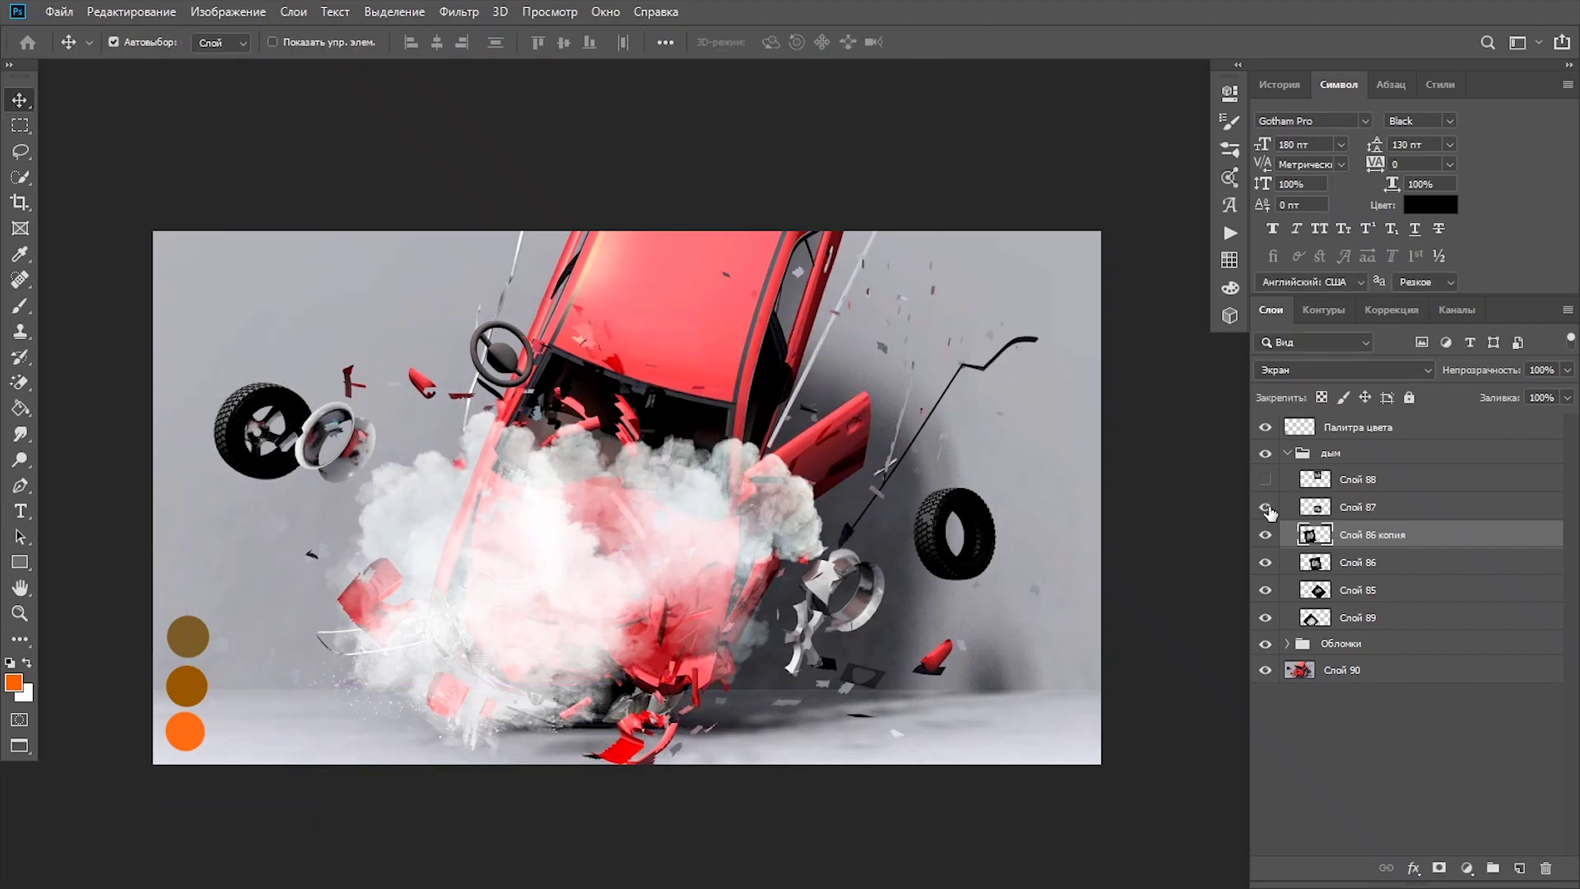
left_click_drag(683, 494, 705, 494)
key("ctrl+t")
left_click_drag(823, 659, 865, 628)
left_click_drag(609, 428, 586, 426)
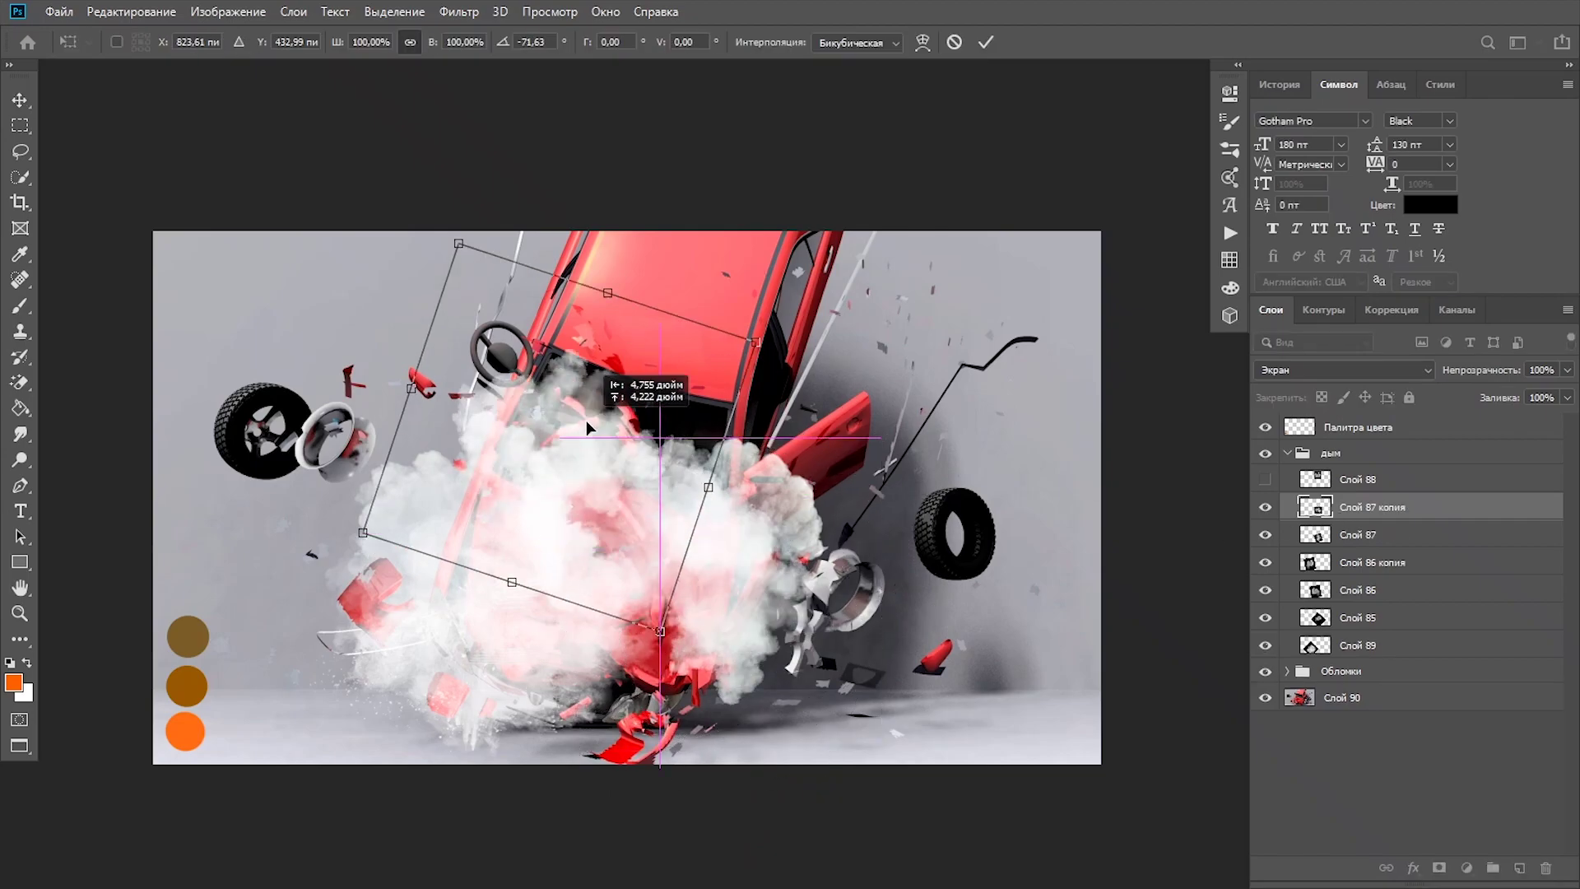
key("Return")
- Show Слой 88, move it down onto the cloud, and rotate it
left_click(1266, 479)
left_click(1358, 480)
key("ctrl+t")
left_click_drag(705, 344, 630, 640)
mouse_move(757, 651)
left_mouse_down()
mouse_move(738, 603)
mouse_move(721, 642)
left_mouse_up()
key("Return")
- Duplicate the Слой 87 copy, move the new copy down, then hide the extra smoke layers
left_click(1358, 507)
key("ctrl+j")
key("ctrl+t")
mouse_move(659, 576)
left_mouse_down()
mouse_move(659, 648)
mouse_move(684, 712)
left_mouse_up()
key("Return")
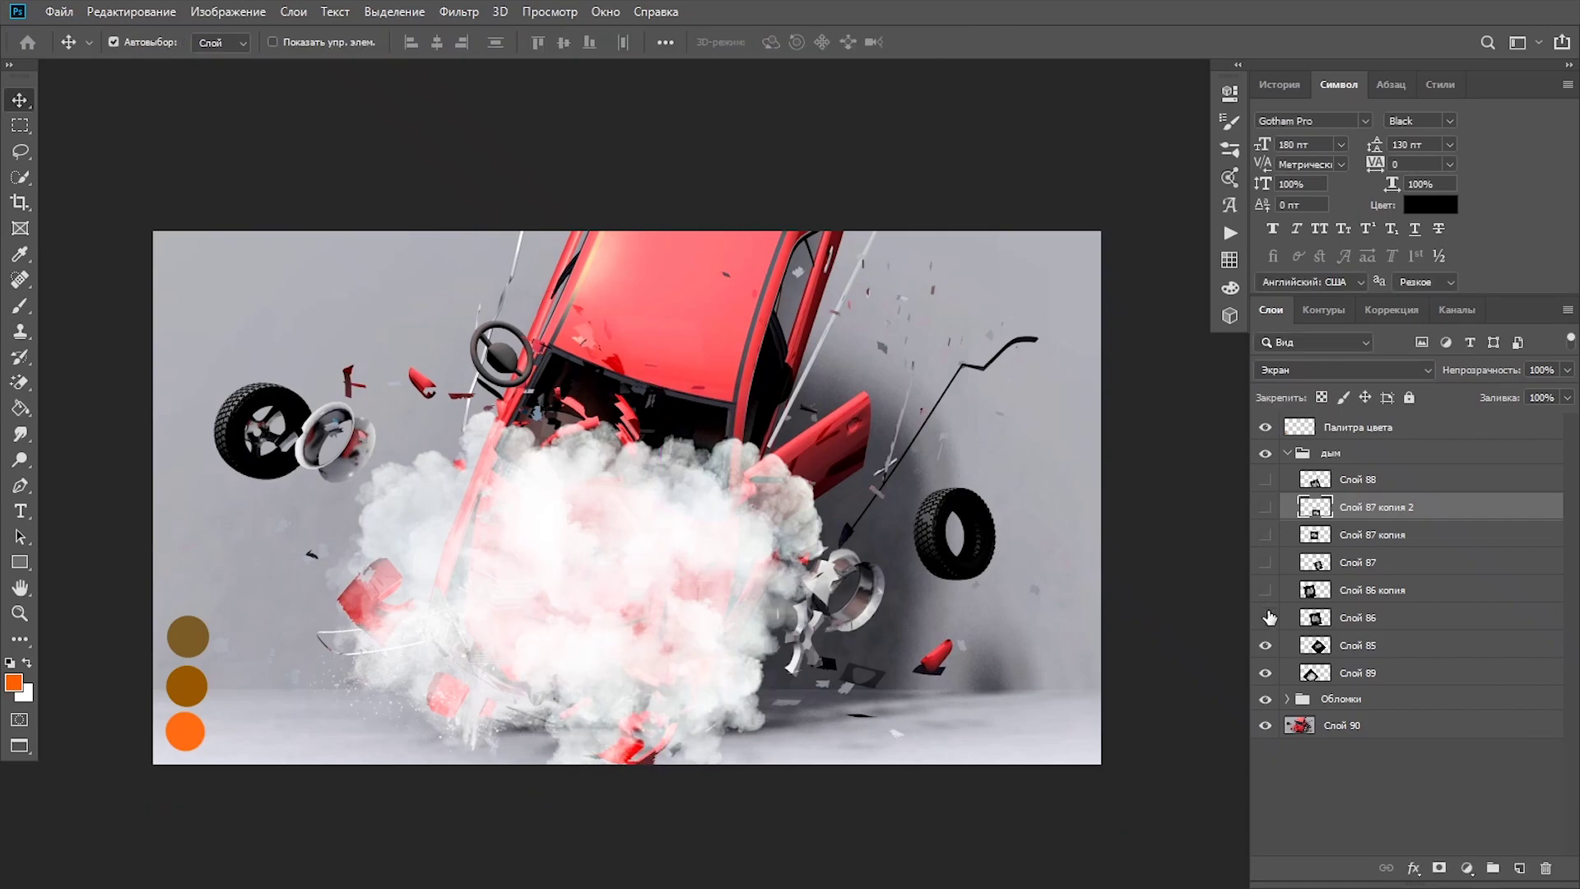
left_click_drag(1270, 617, 1270, 642)
- Show Слой 85 and 86, then mask out Слой 86's smoke over the car interior
left_click(1268, 646)
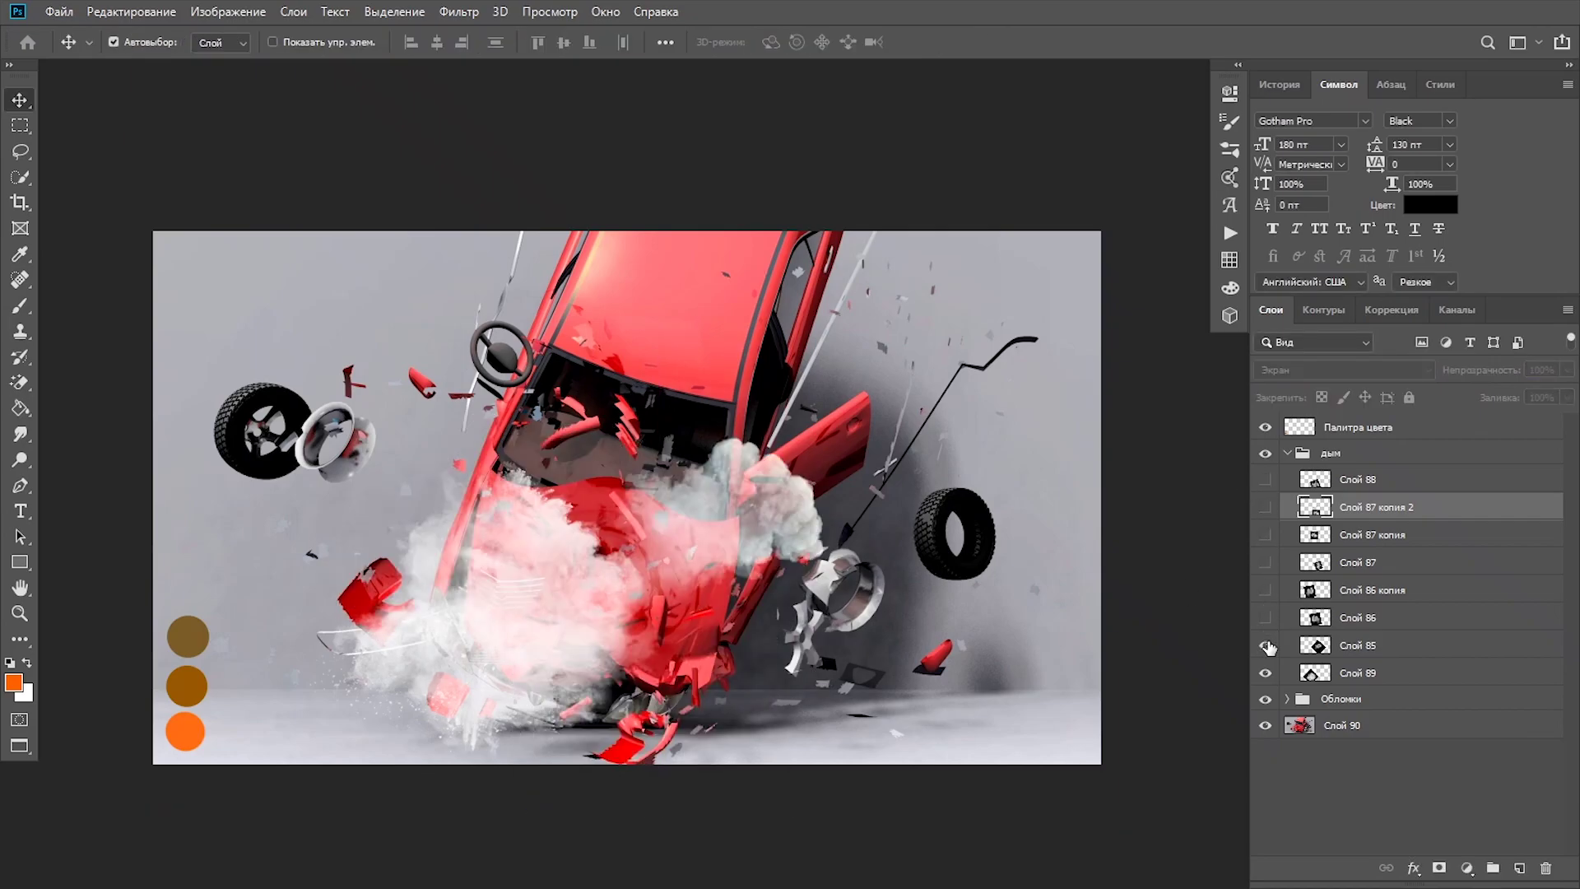
left_click(1266, 618)
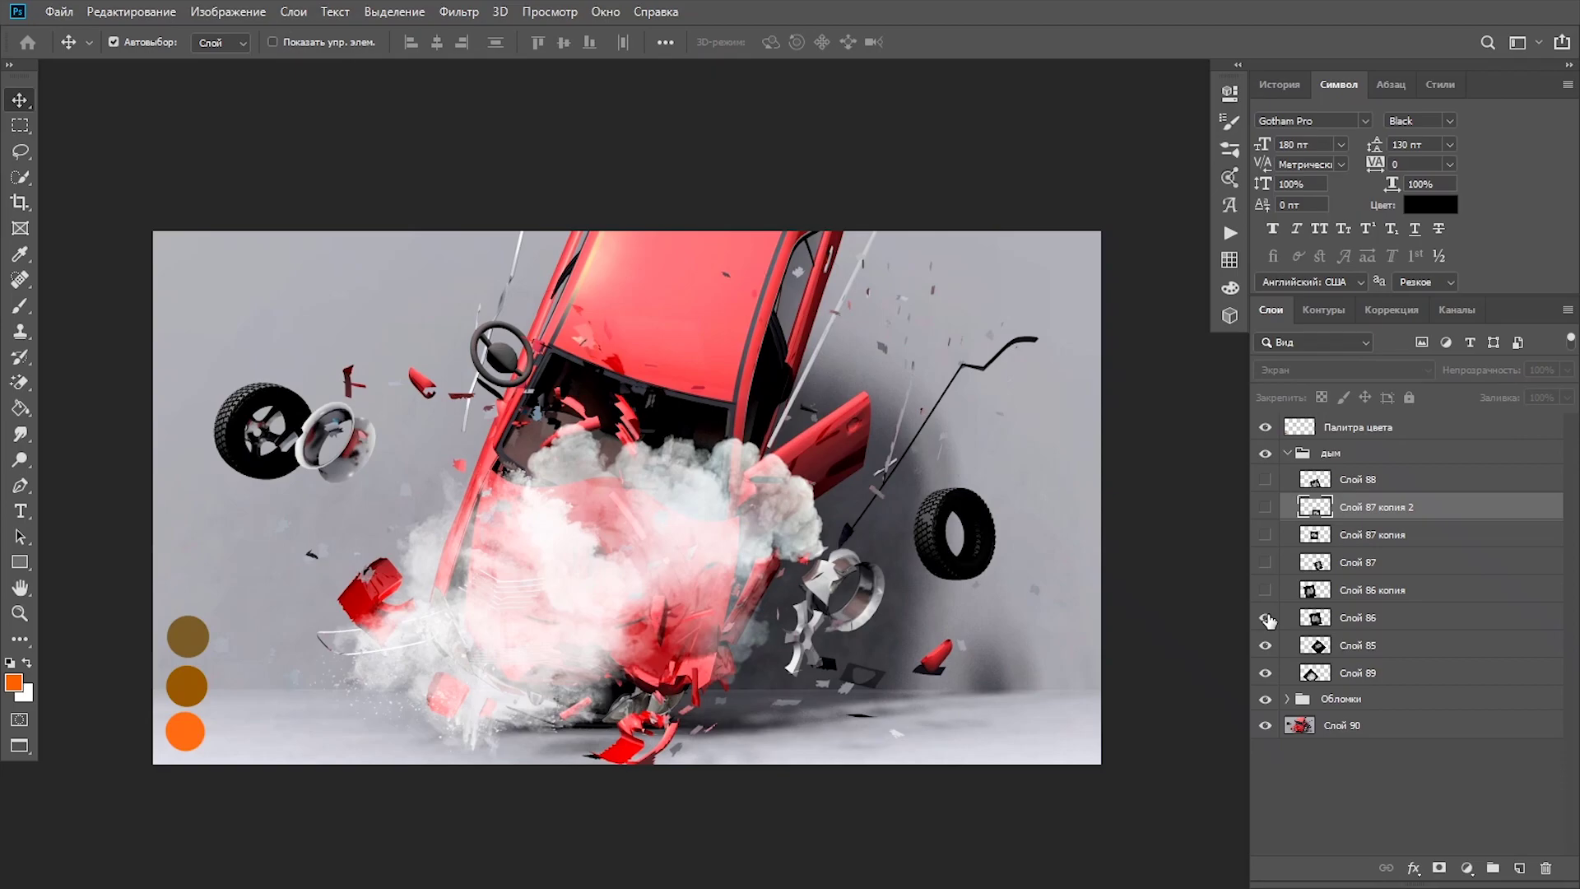
left_click(1362, 624)
left_click(1440, 868)
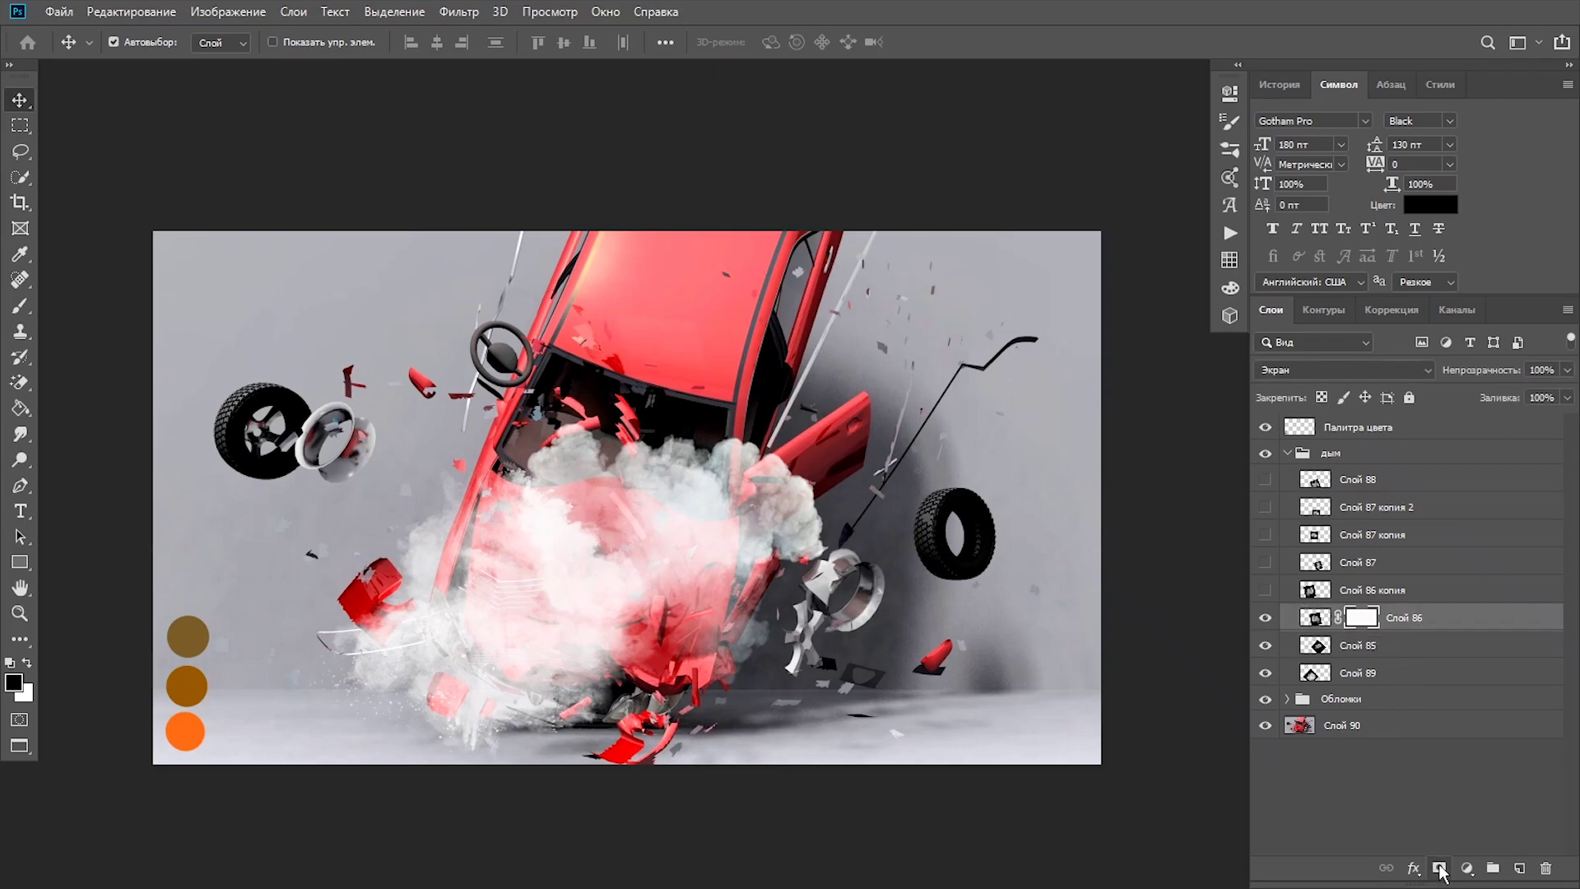
key("b")
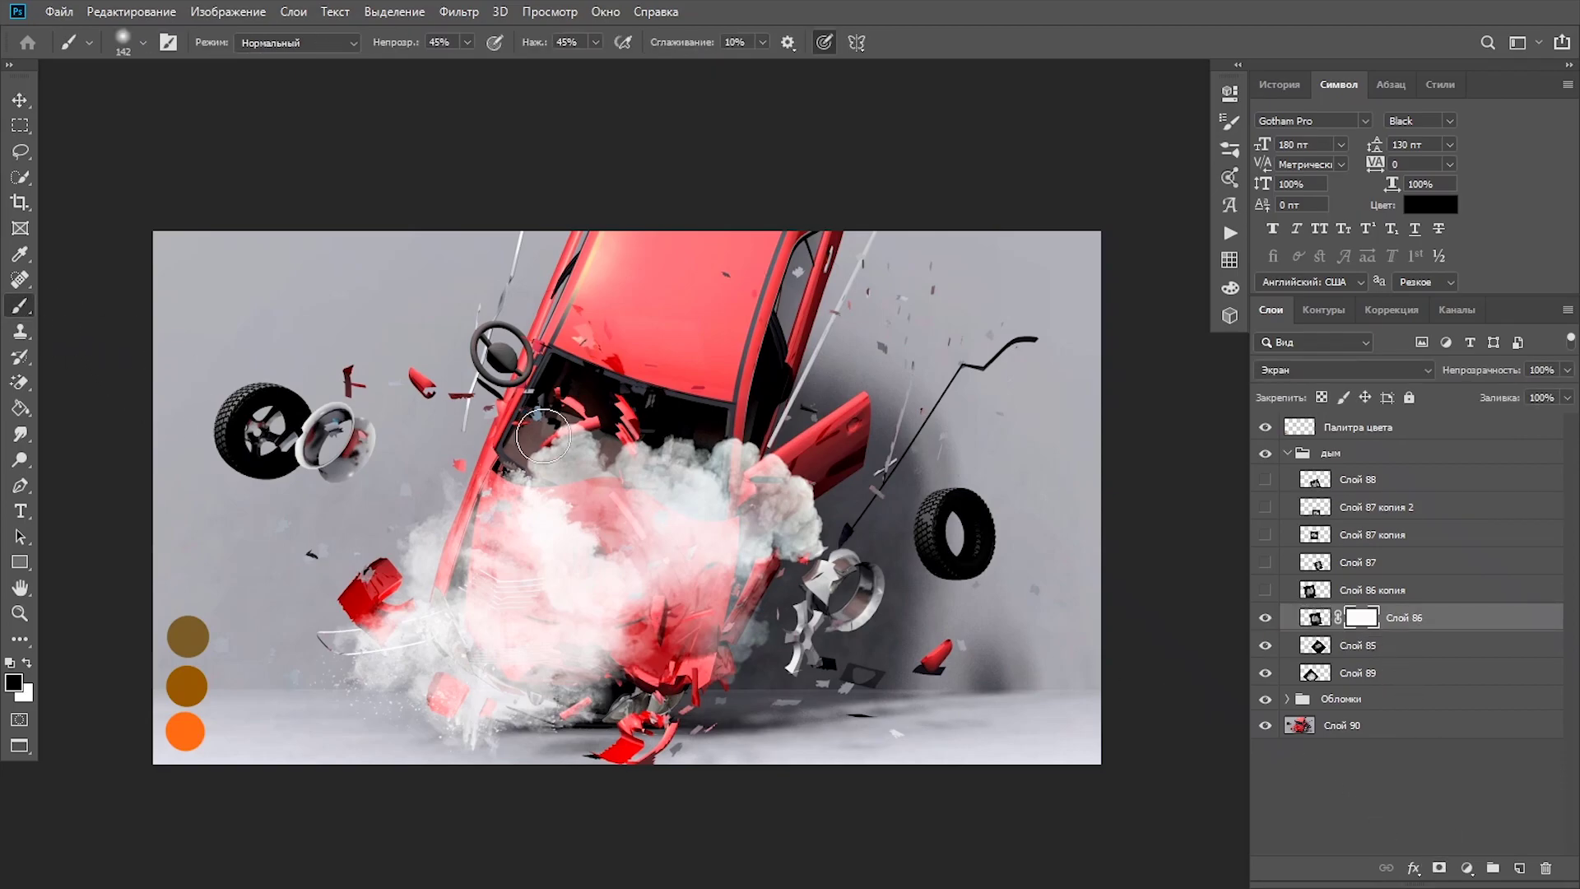
left_click_drag(566, 443, 544, 553)
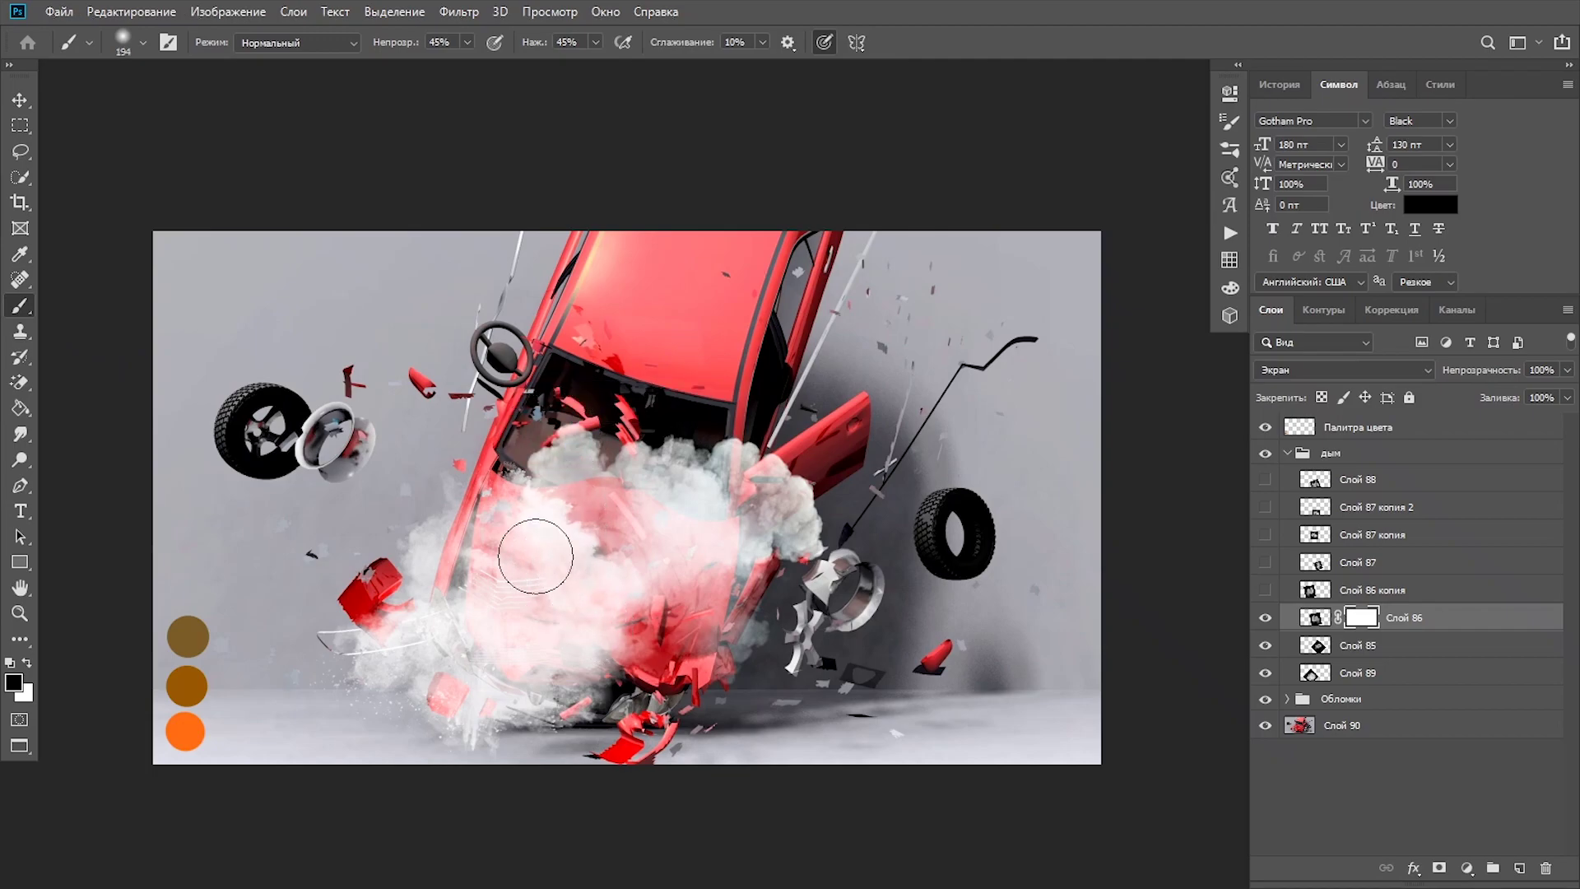
- Add a layer mask to Слой 86 копия and make the remaining smoke layers, including Слой 87 and 88, visible
left_click(1267, 590)
left_click(1340, 593)
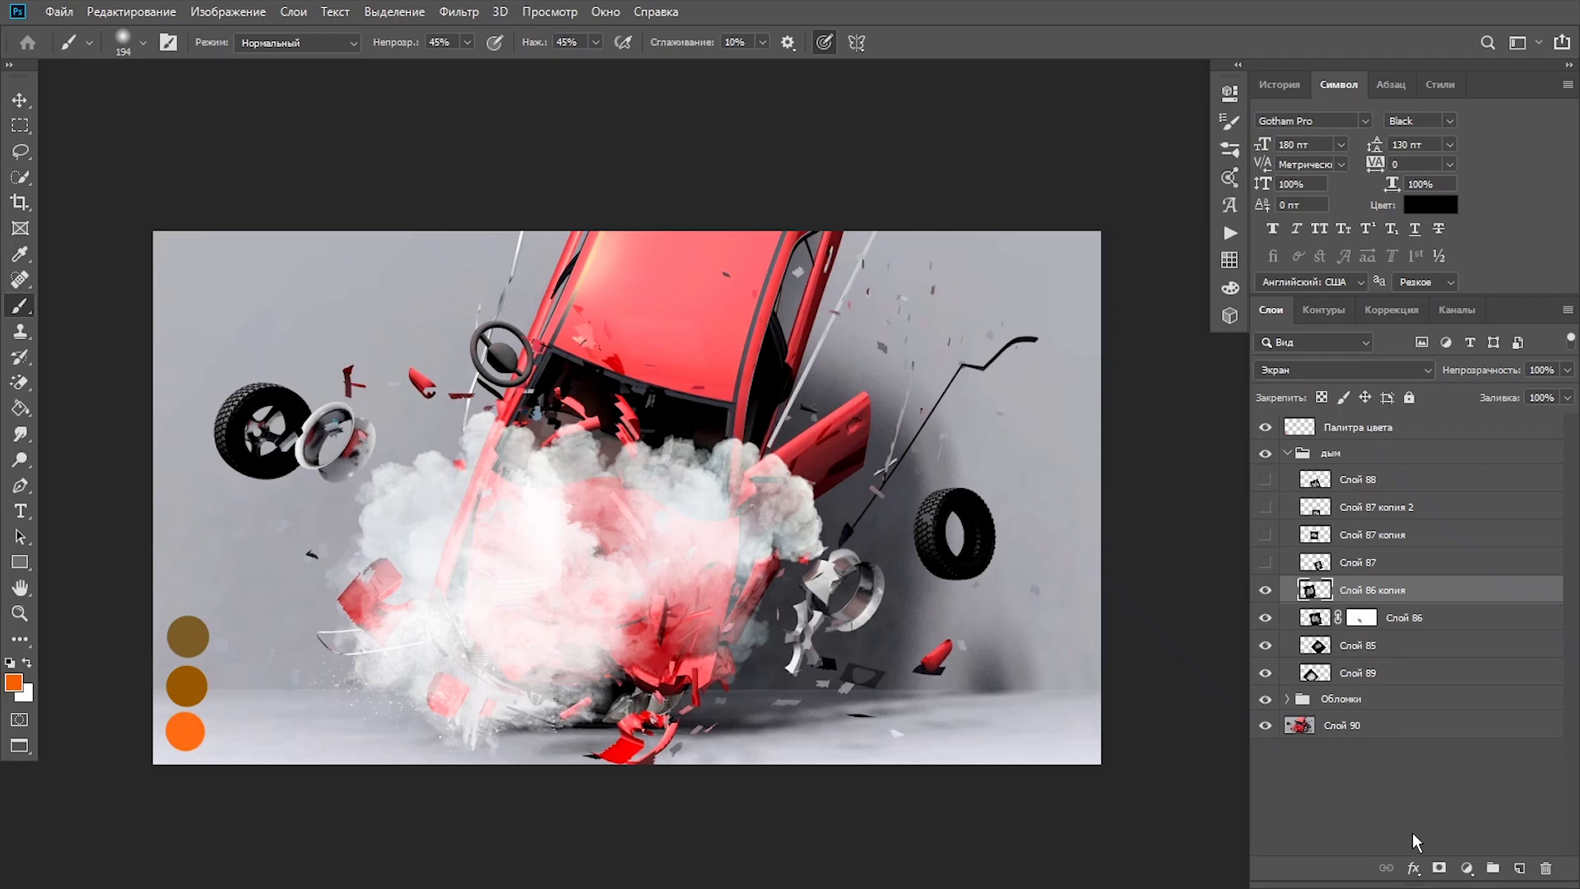
left_click(1439, 870)
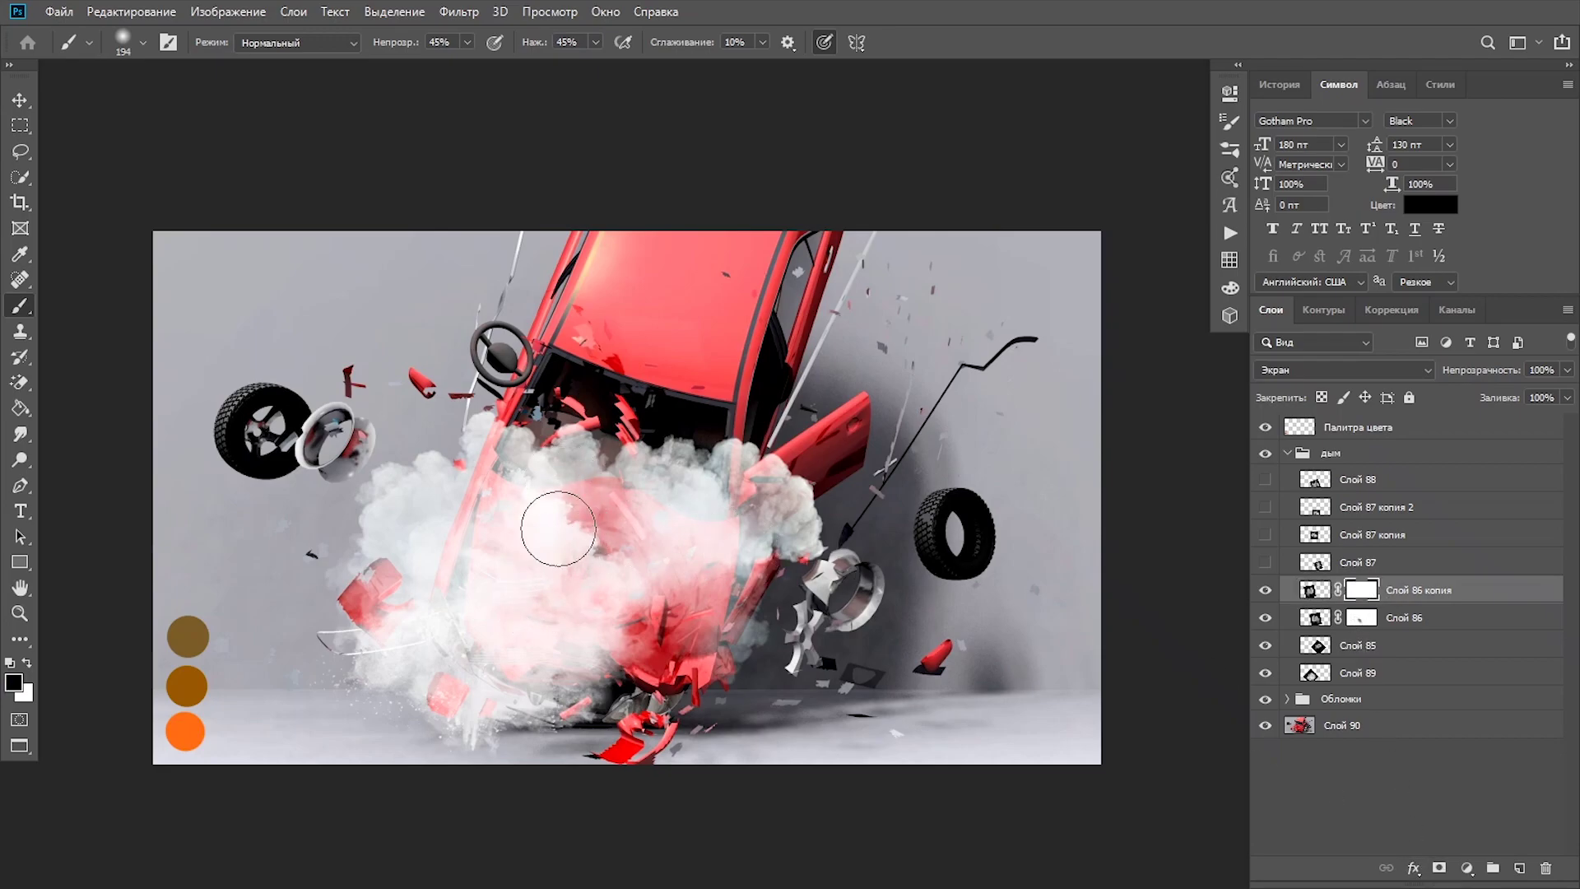
left_click(1272, 565)
left_click_drag(1266, 535, 1266, 479)
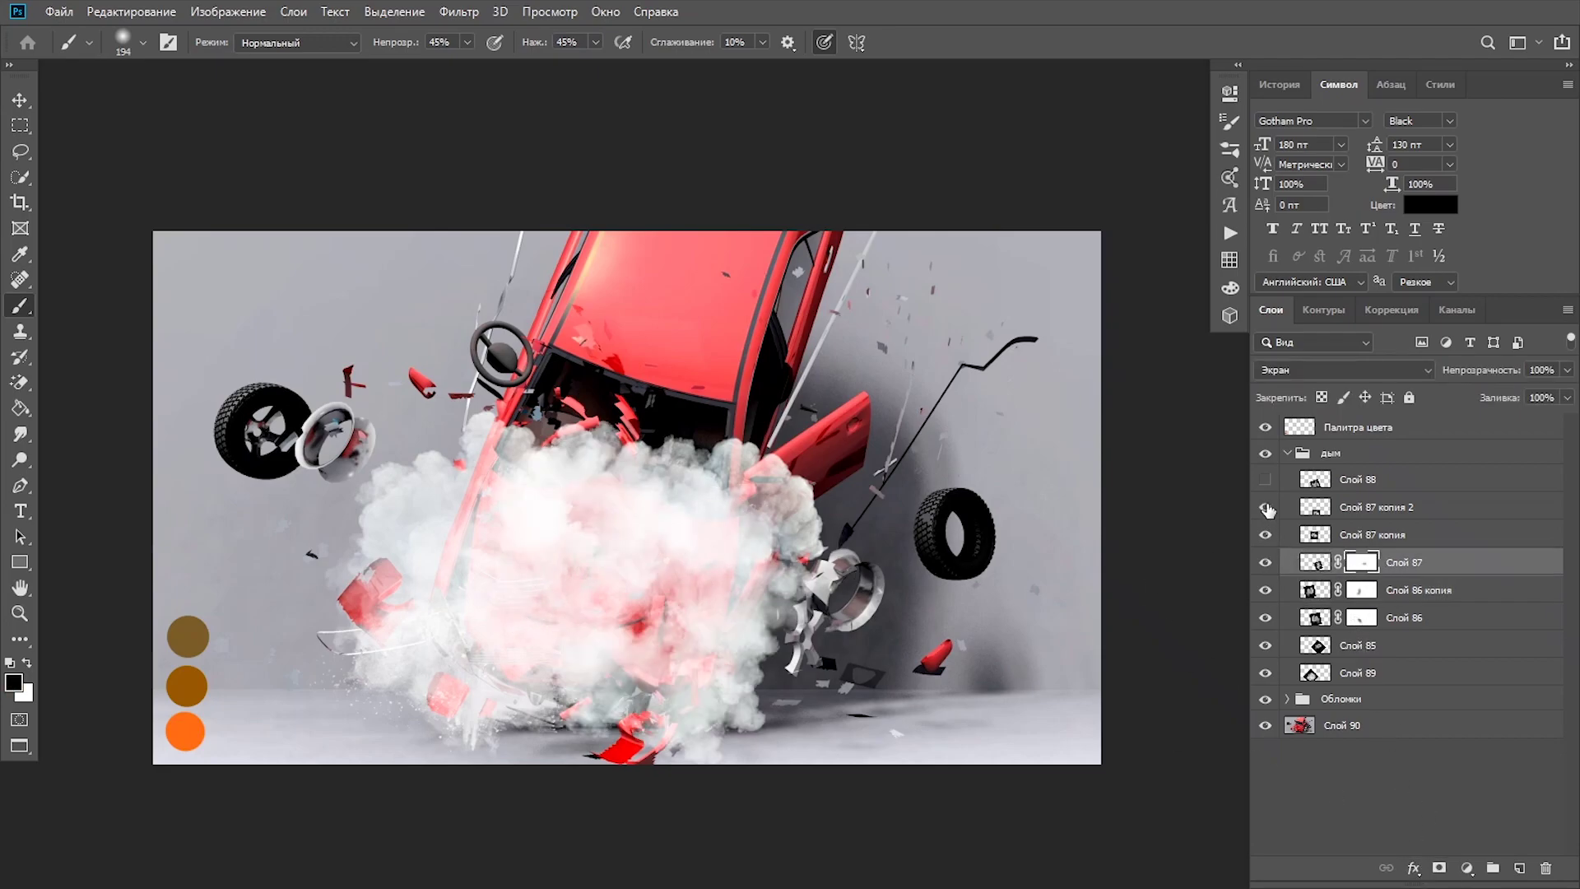
left_click(1358, 480)
left_click(1266, 563)
- Duplicate Слой 85, rotate the copy to fit the cloud, and give it a mask
left_click(1358, 645)
key("ctrl+j")
key("ctrl+t")
mouse_move(625, 724)
left_mouse_down()
mouse_move(552, 527)
mouse_move(568, 659)
left_mouse_up()
key("Return")
left_click(1440, 870)
- Duplicate Слой 87 копия, reposition the copy over the cloud, and give it a mask
left_click(1372, 535)
key("ctrl+j")
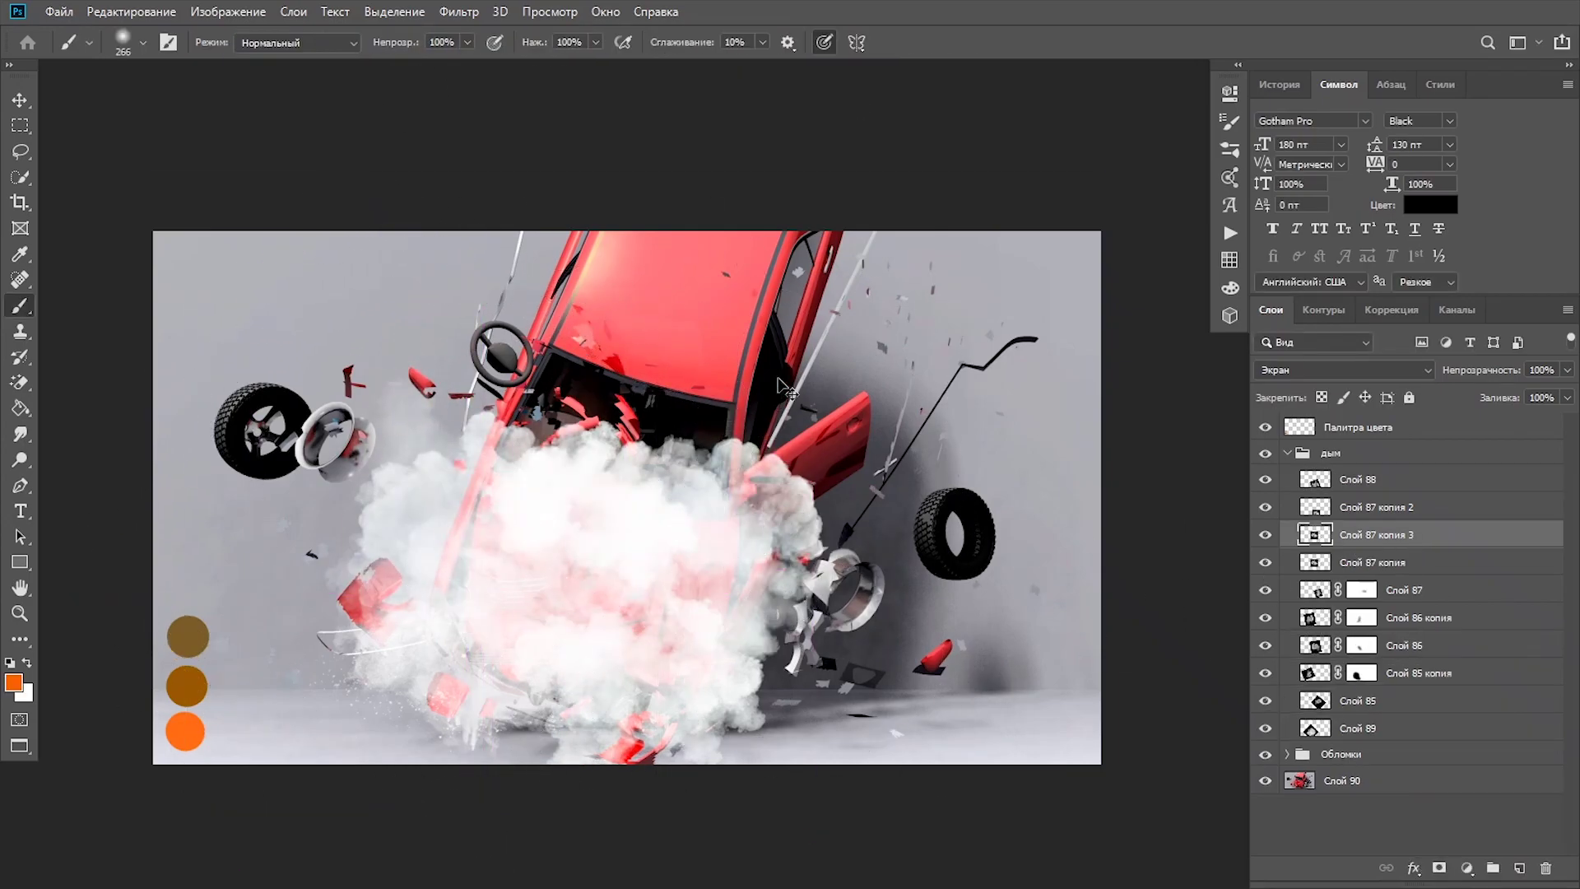
key("ctrl+t")
left_click_drag(576, 461, 487, 531)
key("Return")
left_click(1439, 870)
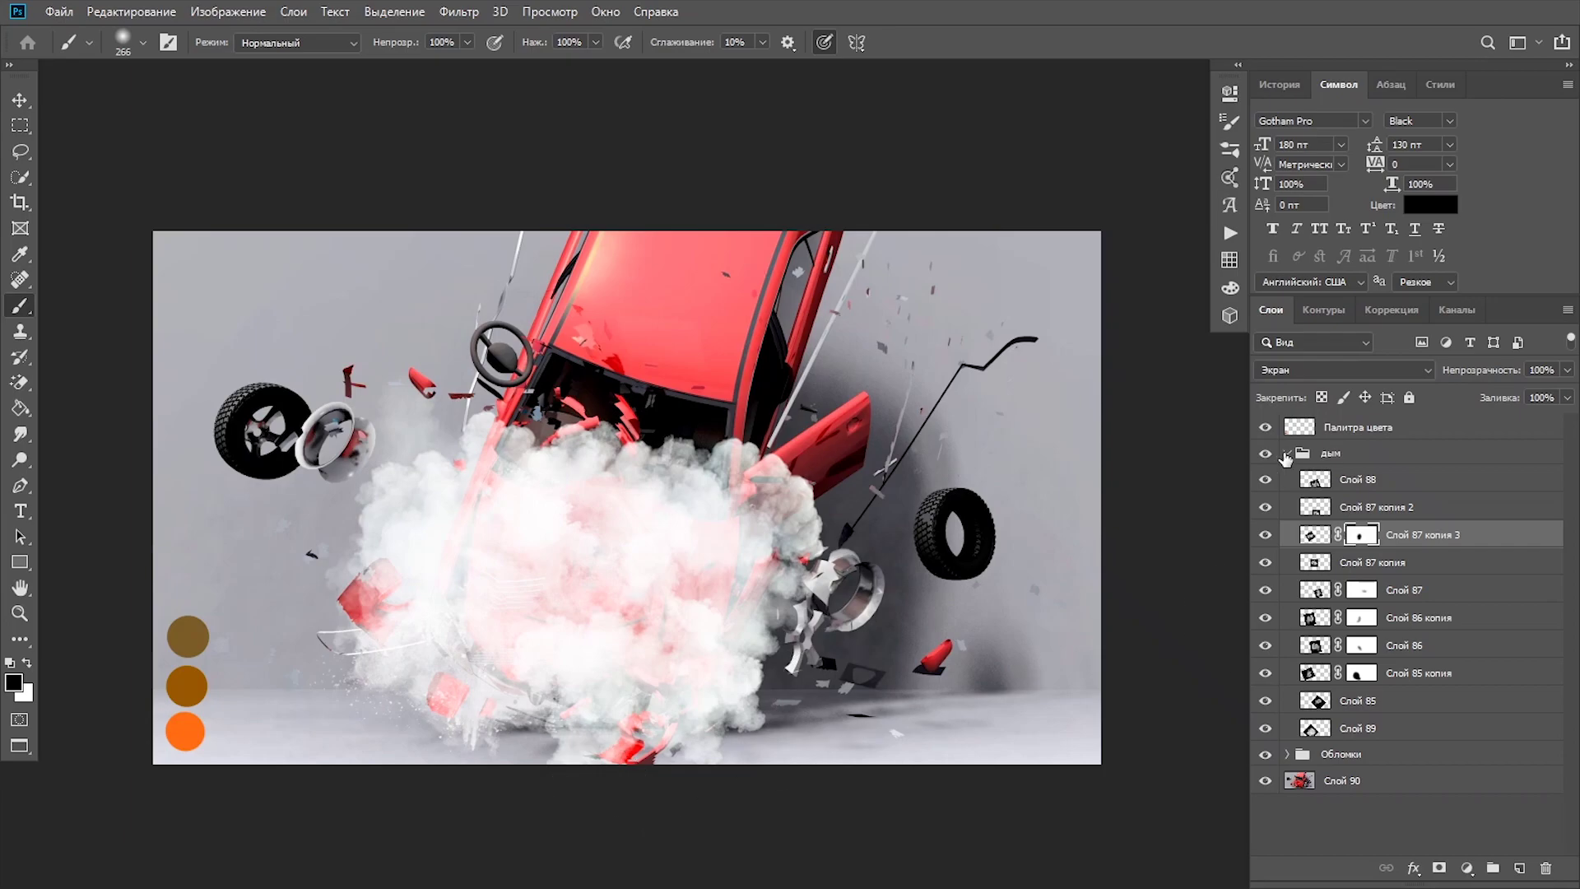
- Collapse the дым group and shift the whole smoke cloud slightly into place
left_click(1288, 453)
key("ctrl+t")
left_click_drag(734, 520, 759, 545)
key("Return")
- Add a new layer set to Linear Burn and pick a soft brush preset
left_click(1520, 870)
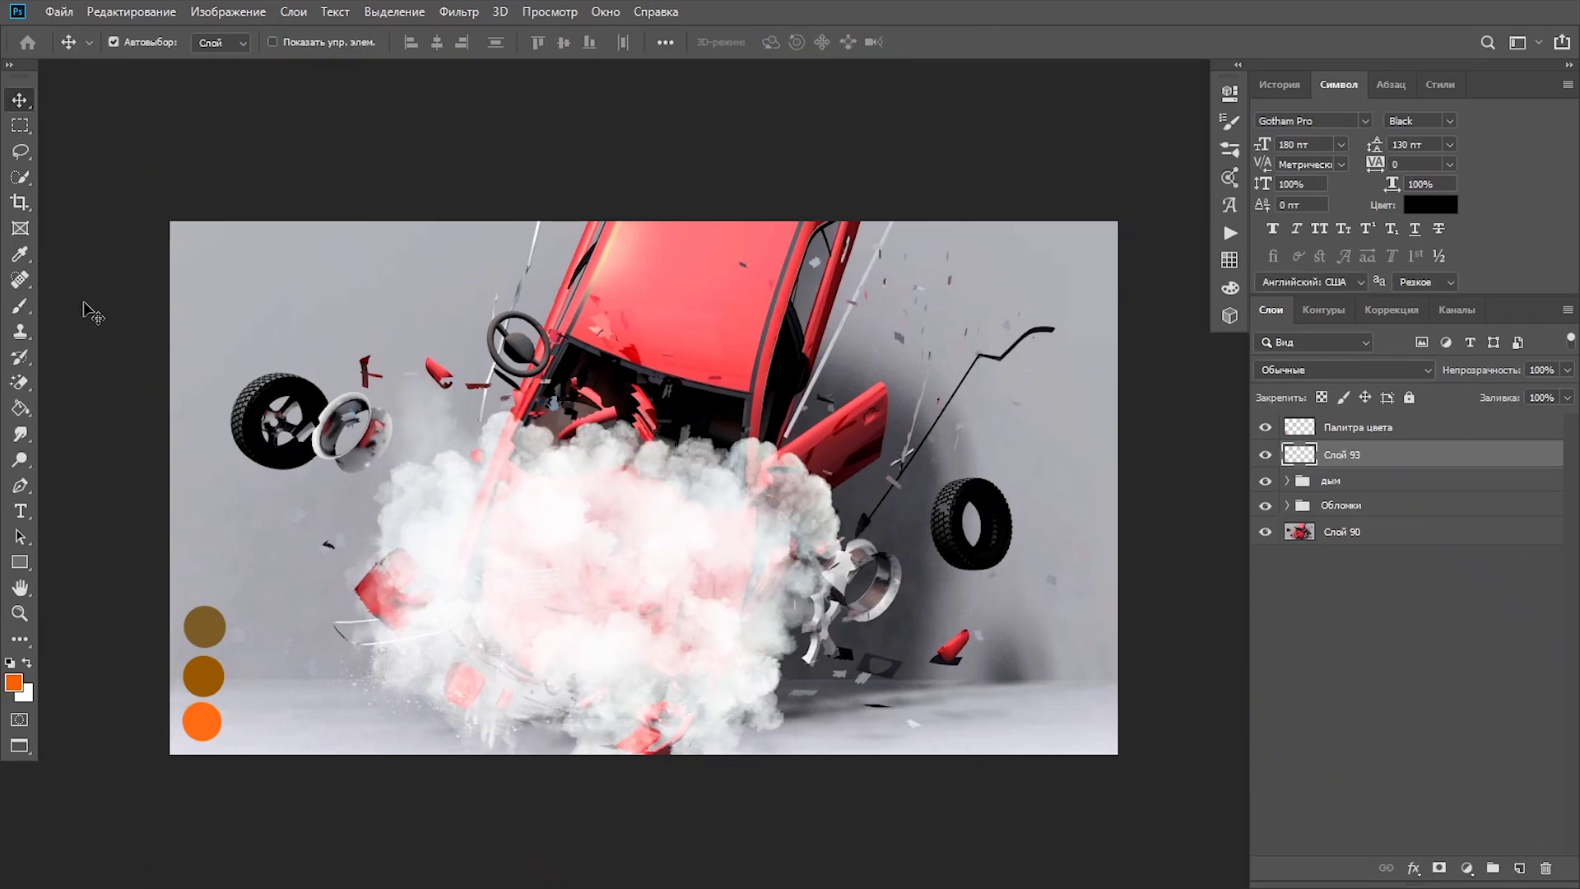
left_click(20, 305)
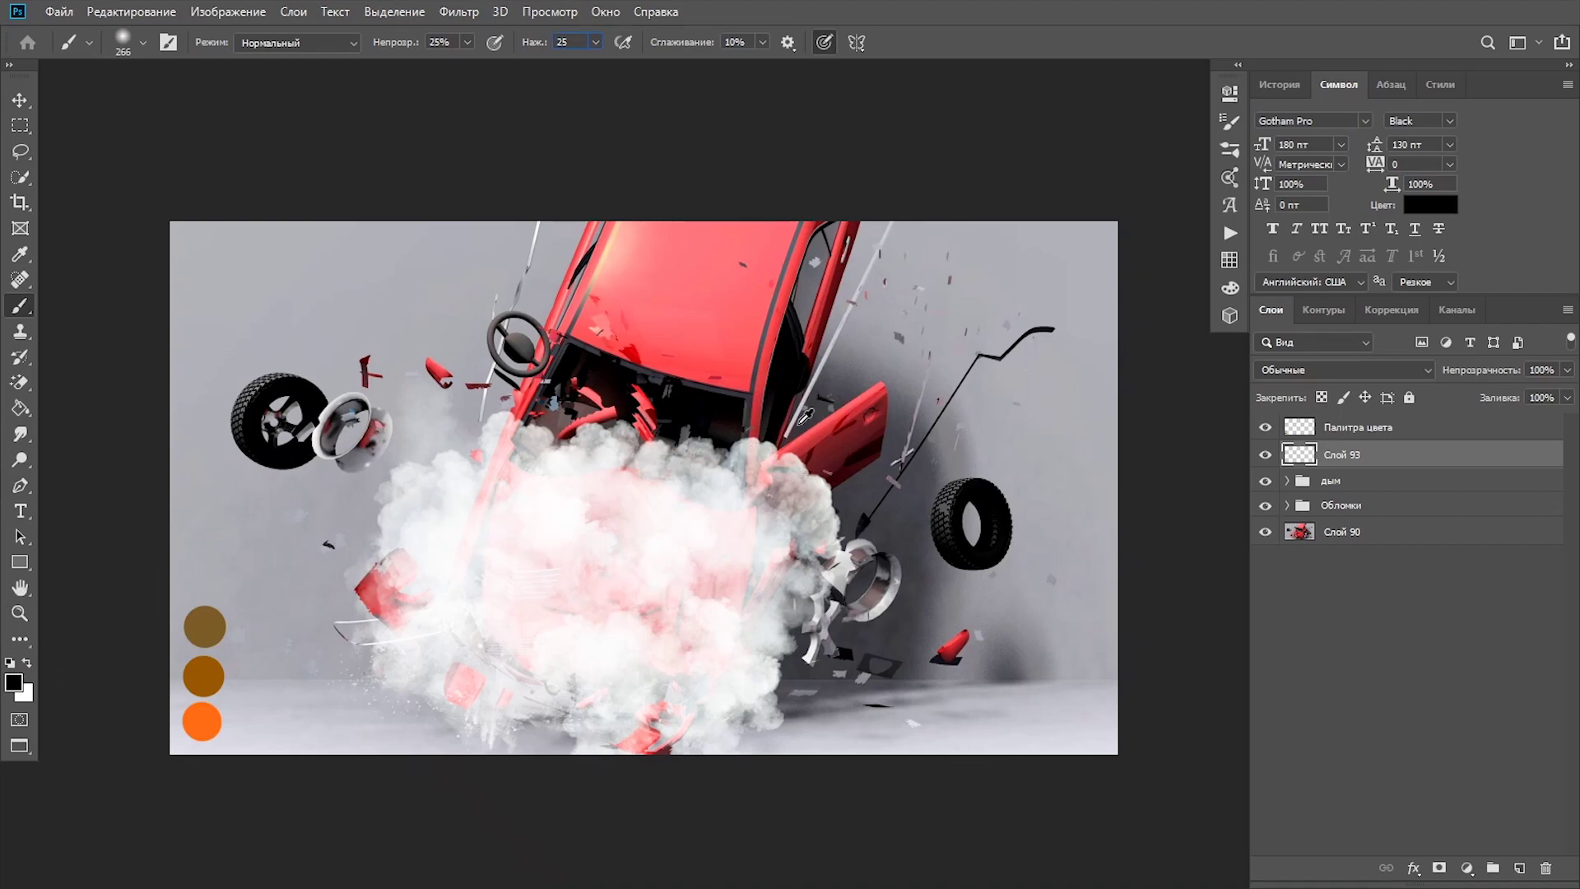
right_click(805, 418)
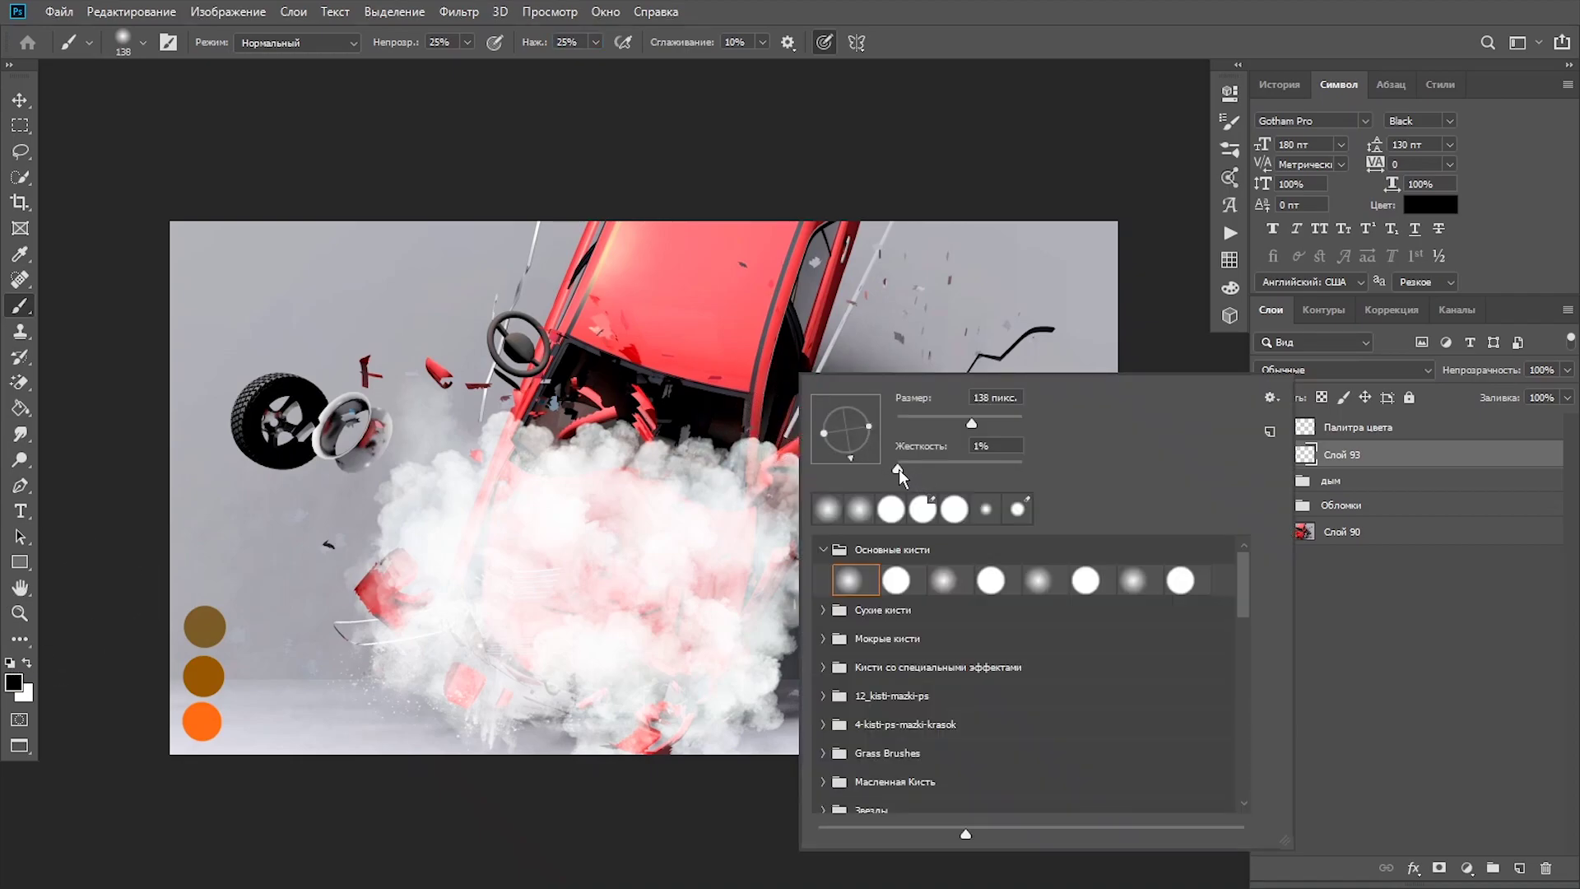
left_click(1344, 375)
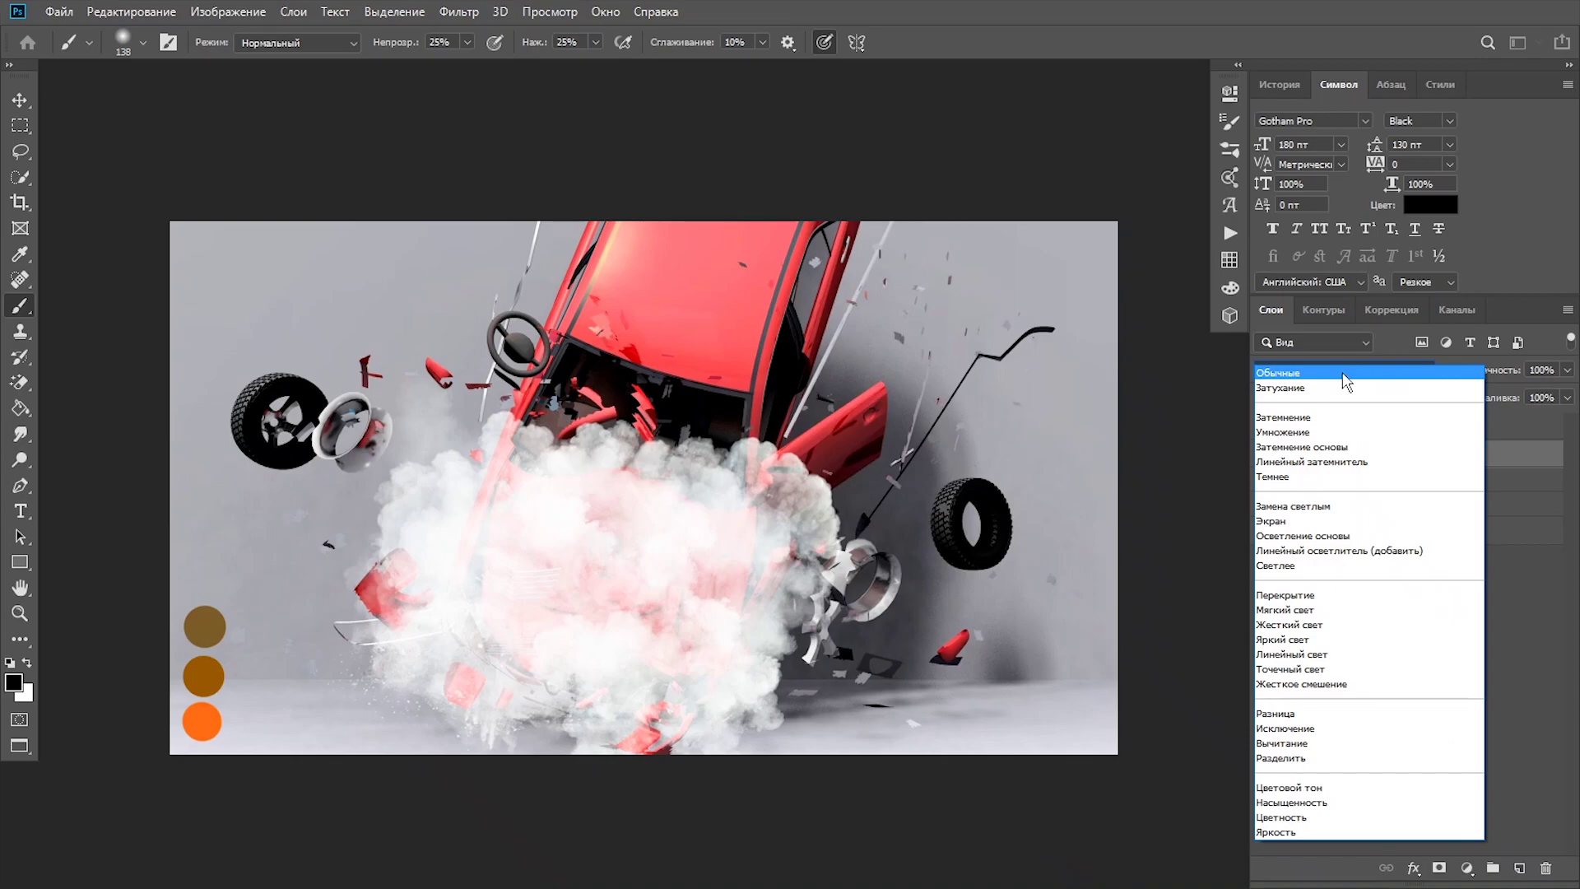
left_click(1355, 466)
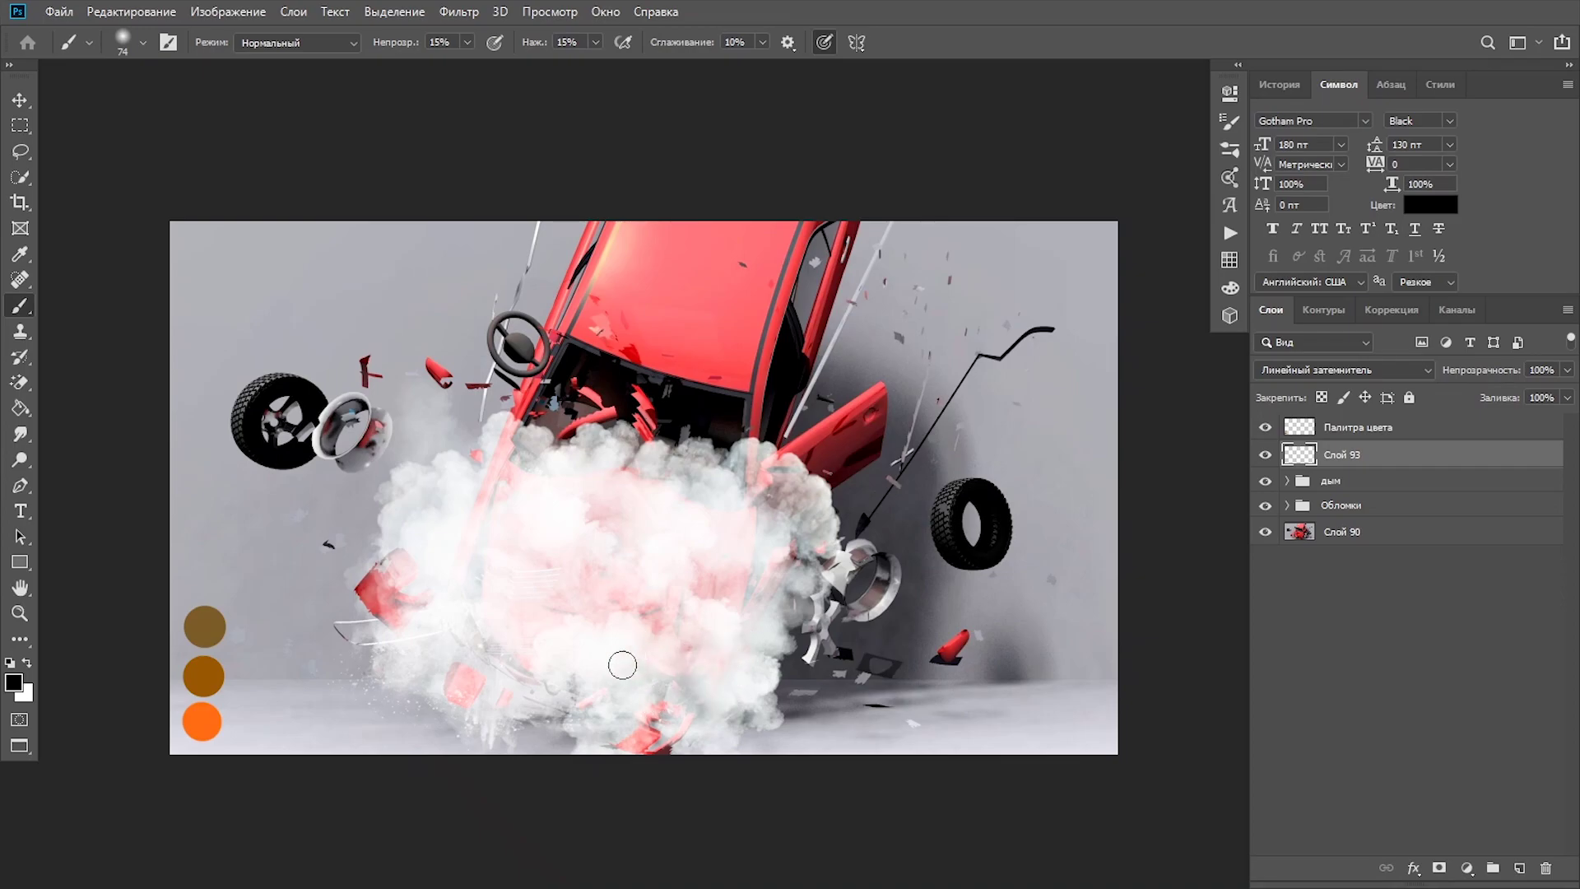
- Paint soft shading strokes into the smoke cloud, varying the brush size
left_click_drag(651, 673, 655, 655)
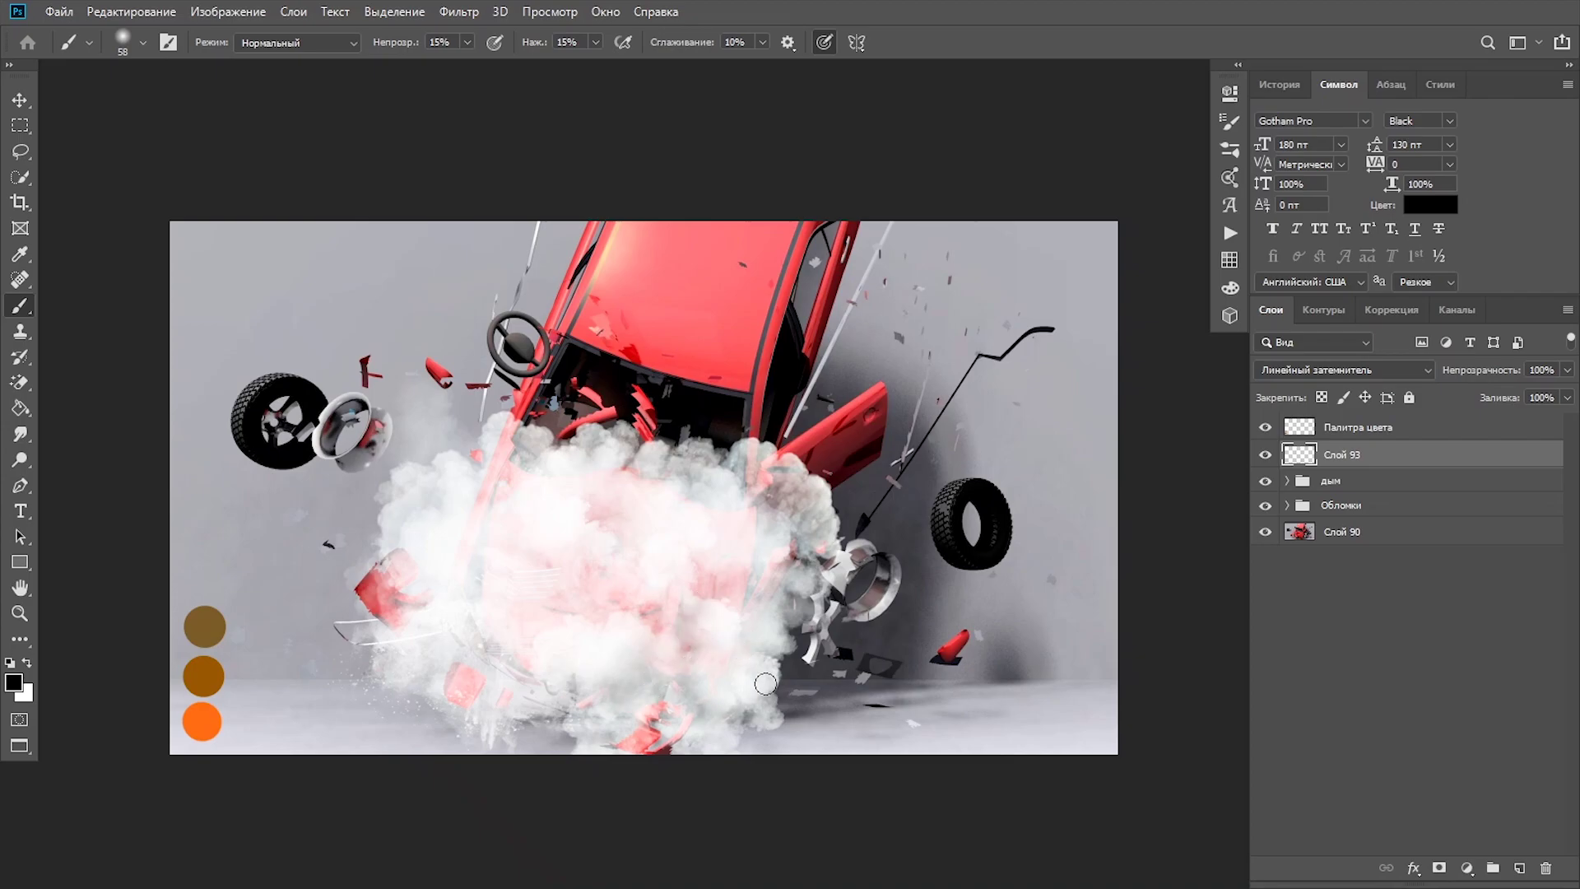
left_click_drag(713, 563, 700, 526)
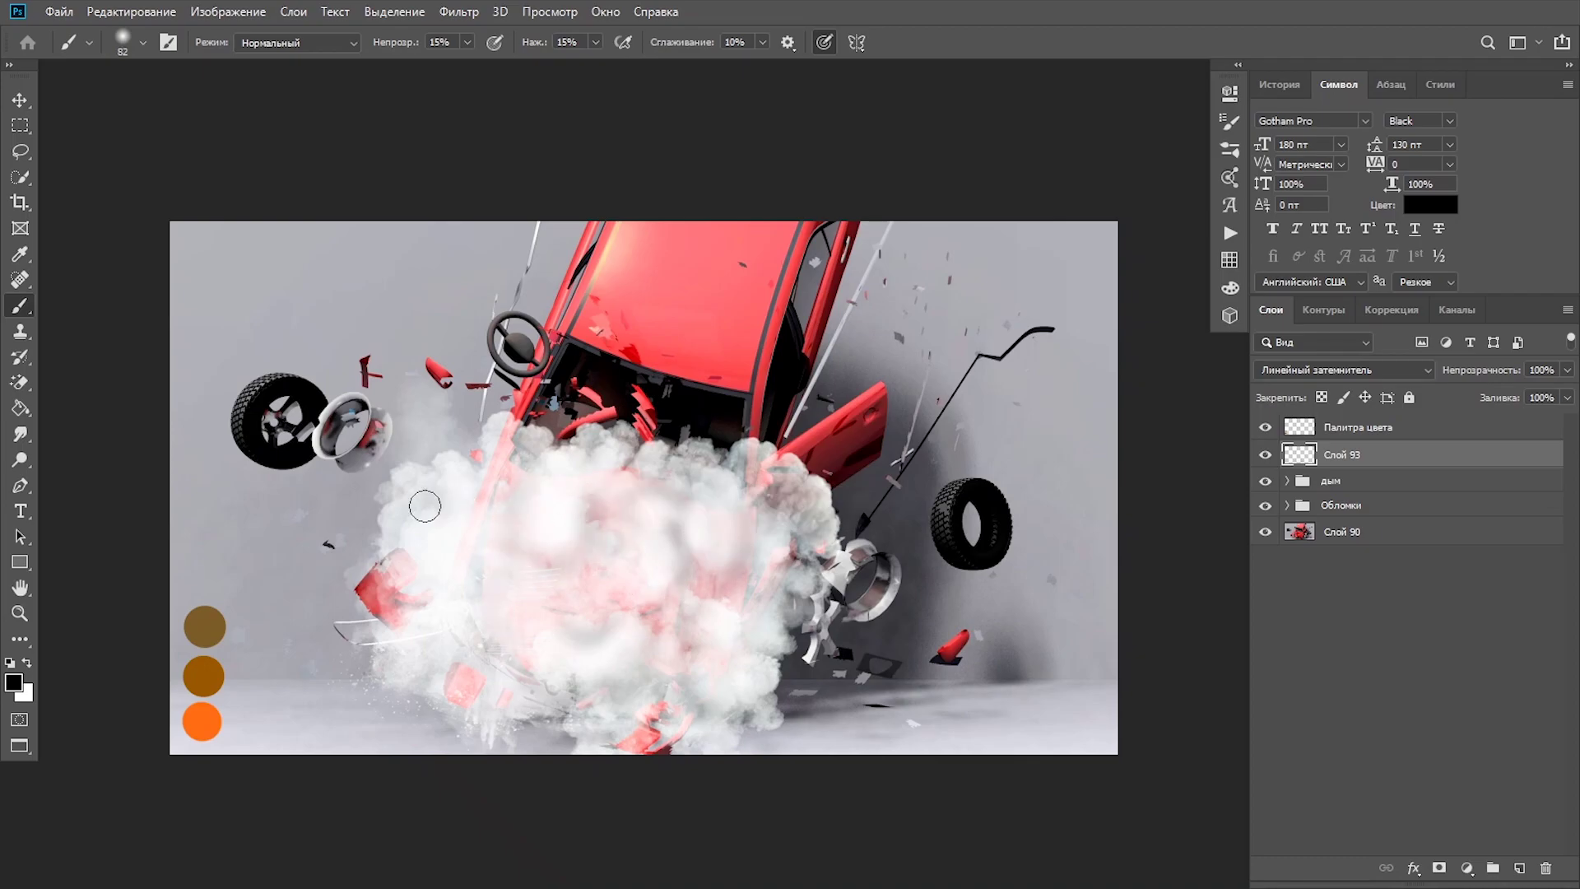
left_click_drag(518, 486, 509, 486)
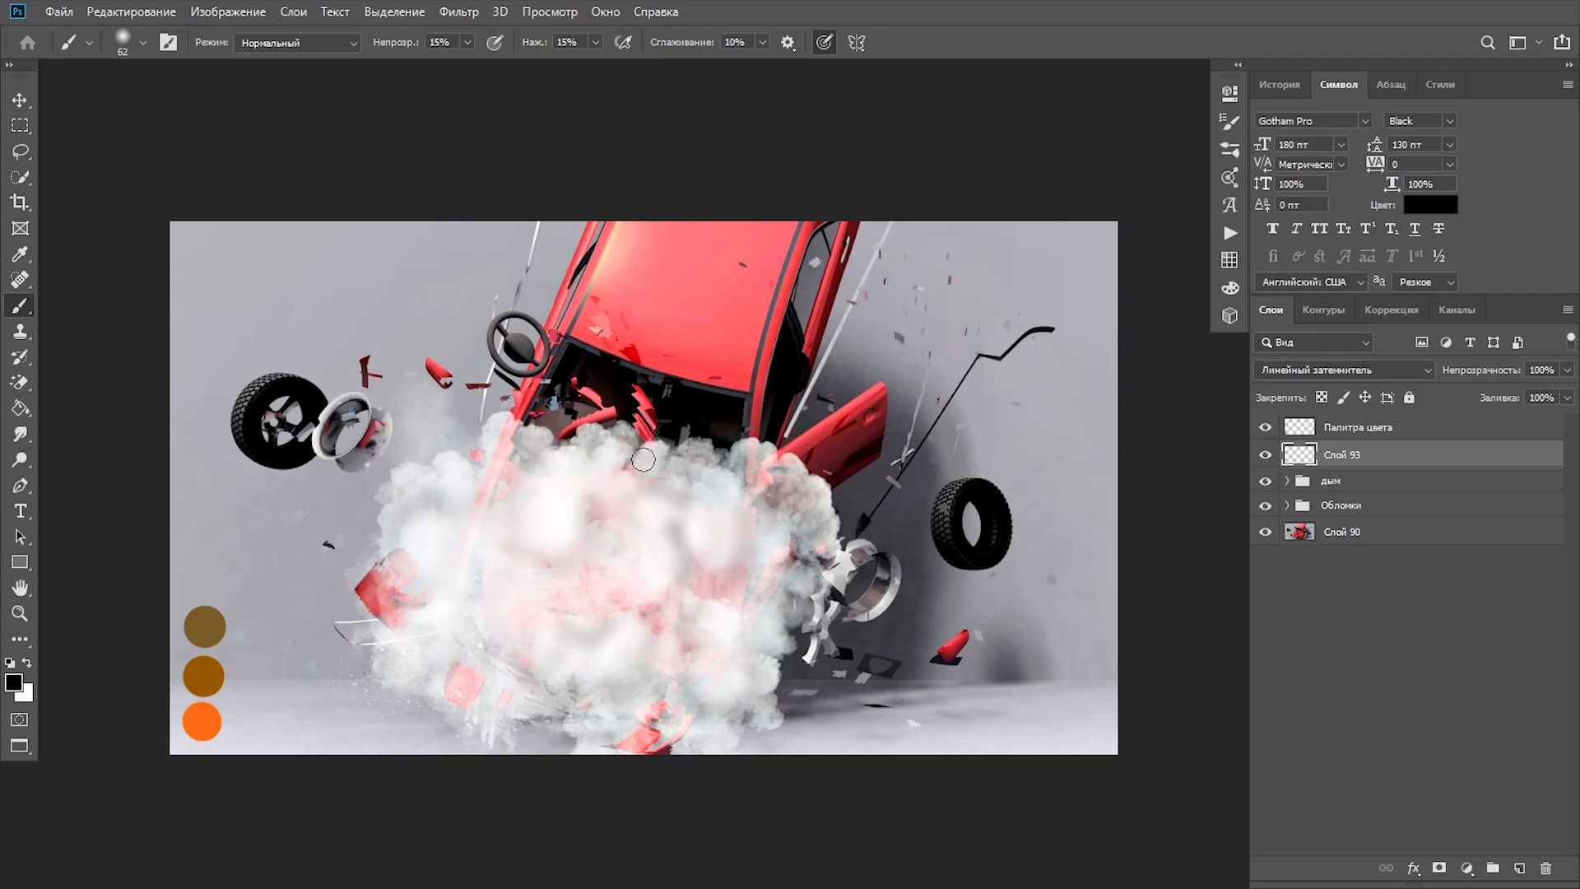
left_click_drag(502, 553, 547, 573)
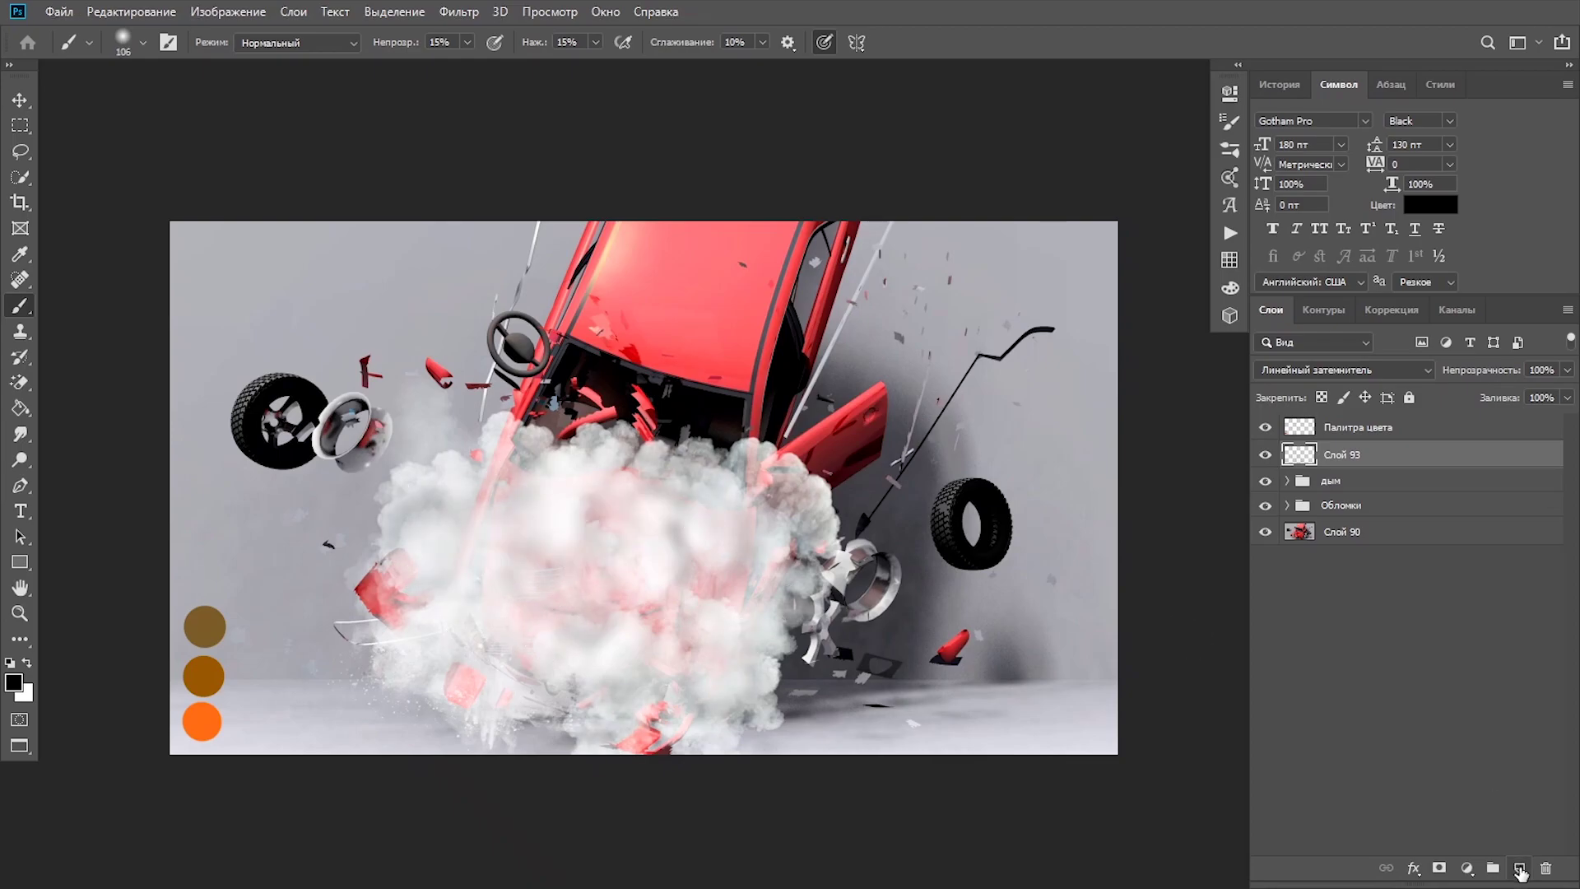
- On a new Overlay layer, paint brown sampled from the palette over the smoke at 100% flow
left_click(1520, 869)
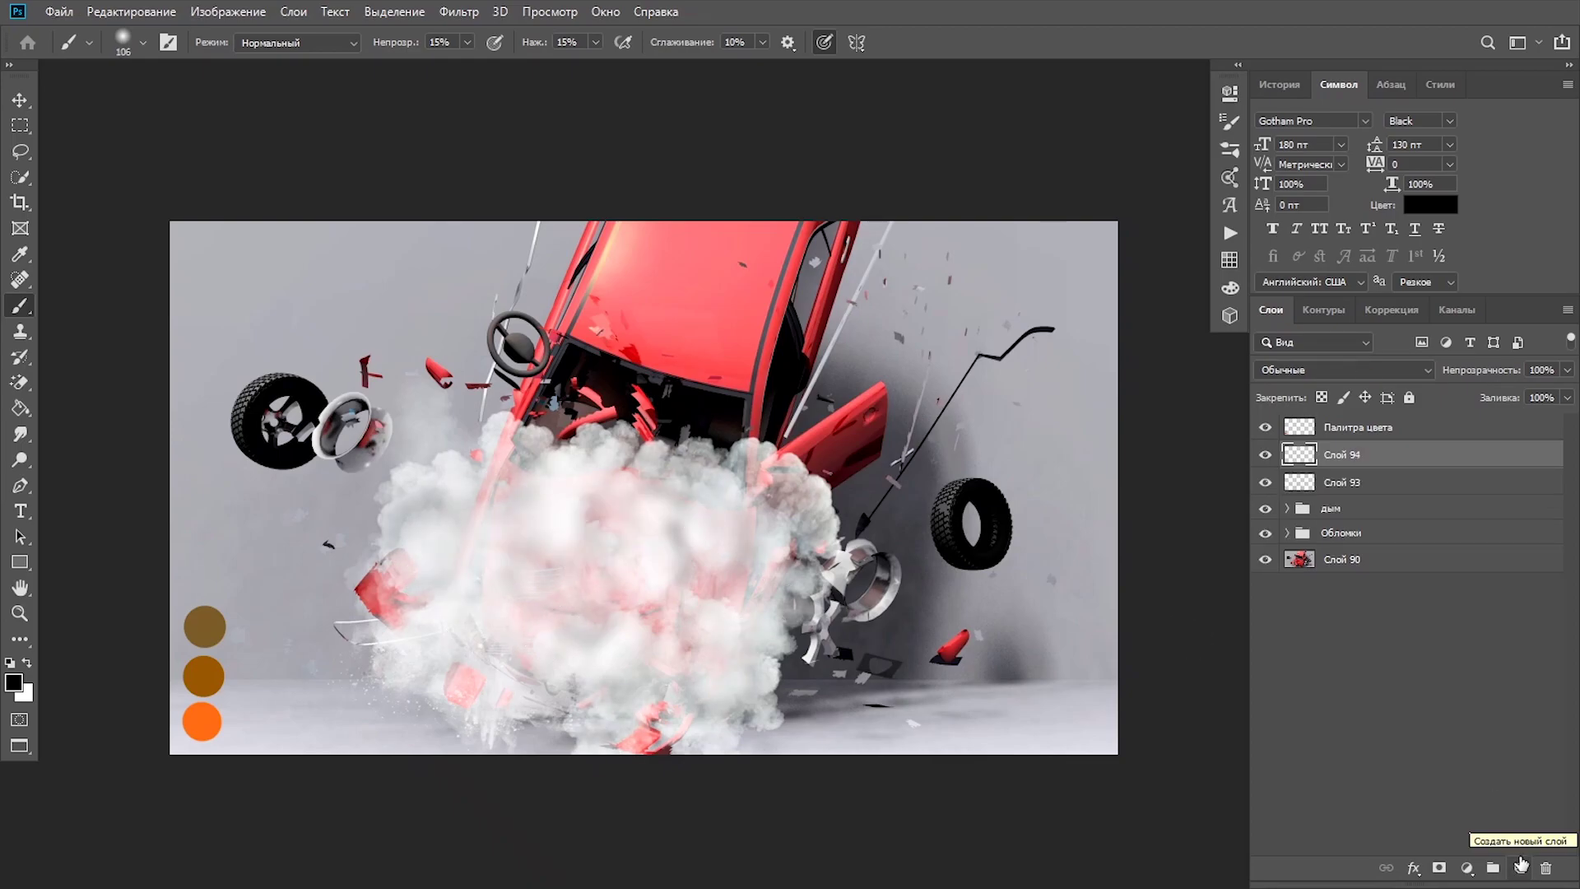
left_click(1326, 375)
left_click(1298, 596)
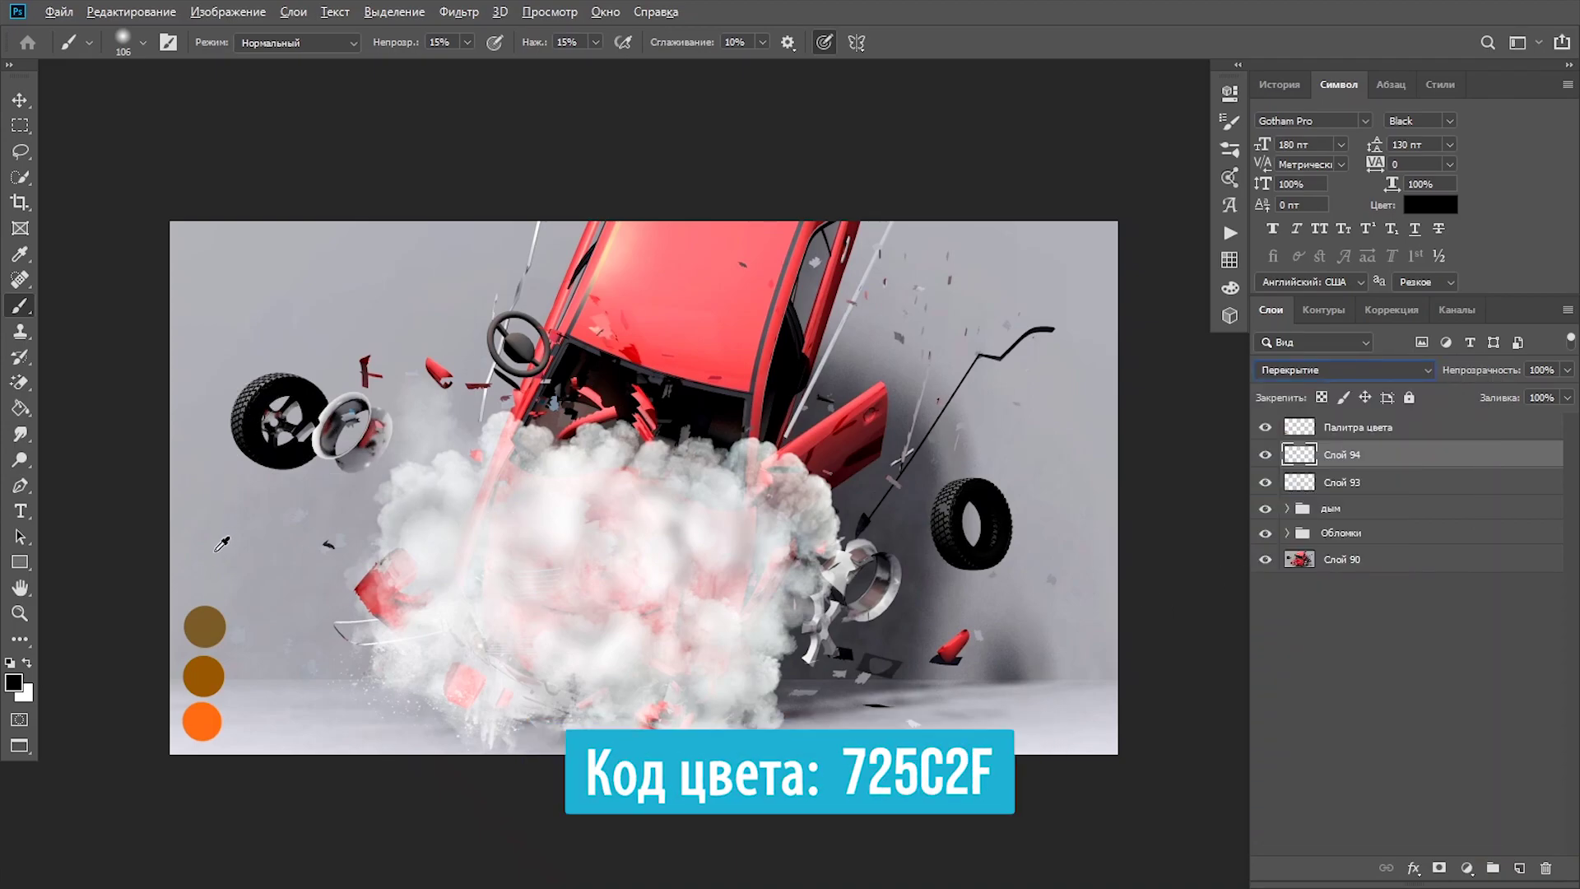
left_click(203, 627, "alt")
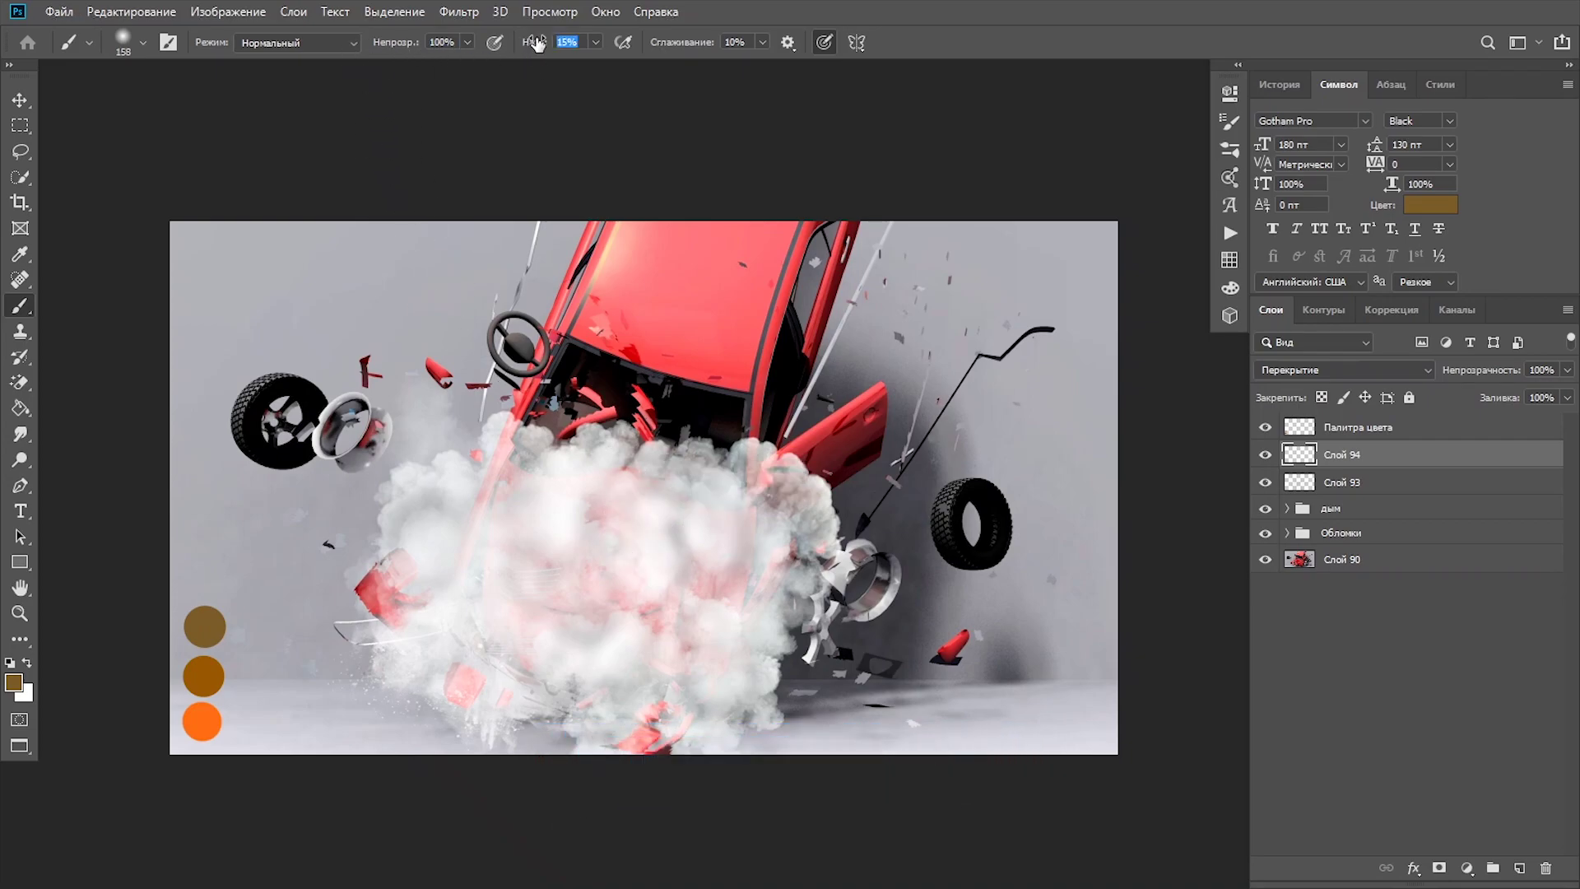
type("100")
key("Return")
mouse_move(766, 474)
left_mouse_down()
mouse_move(706, 494)
mouse_move(540, 467)
mouse_move(535, 444)
mouse_move(395, 512)
mouse_move(424, 536)
mouse_move(399, 642)
mouse_move(730, 522)
mouse_move(470, 571)
left_mouse_up()
- Zoom in and erase stray brown tint from the cloud's edges
key("bracketright")
key("bracketright")
key("bracketright")
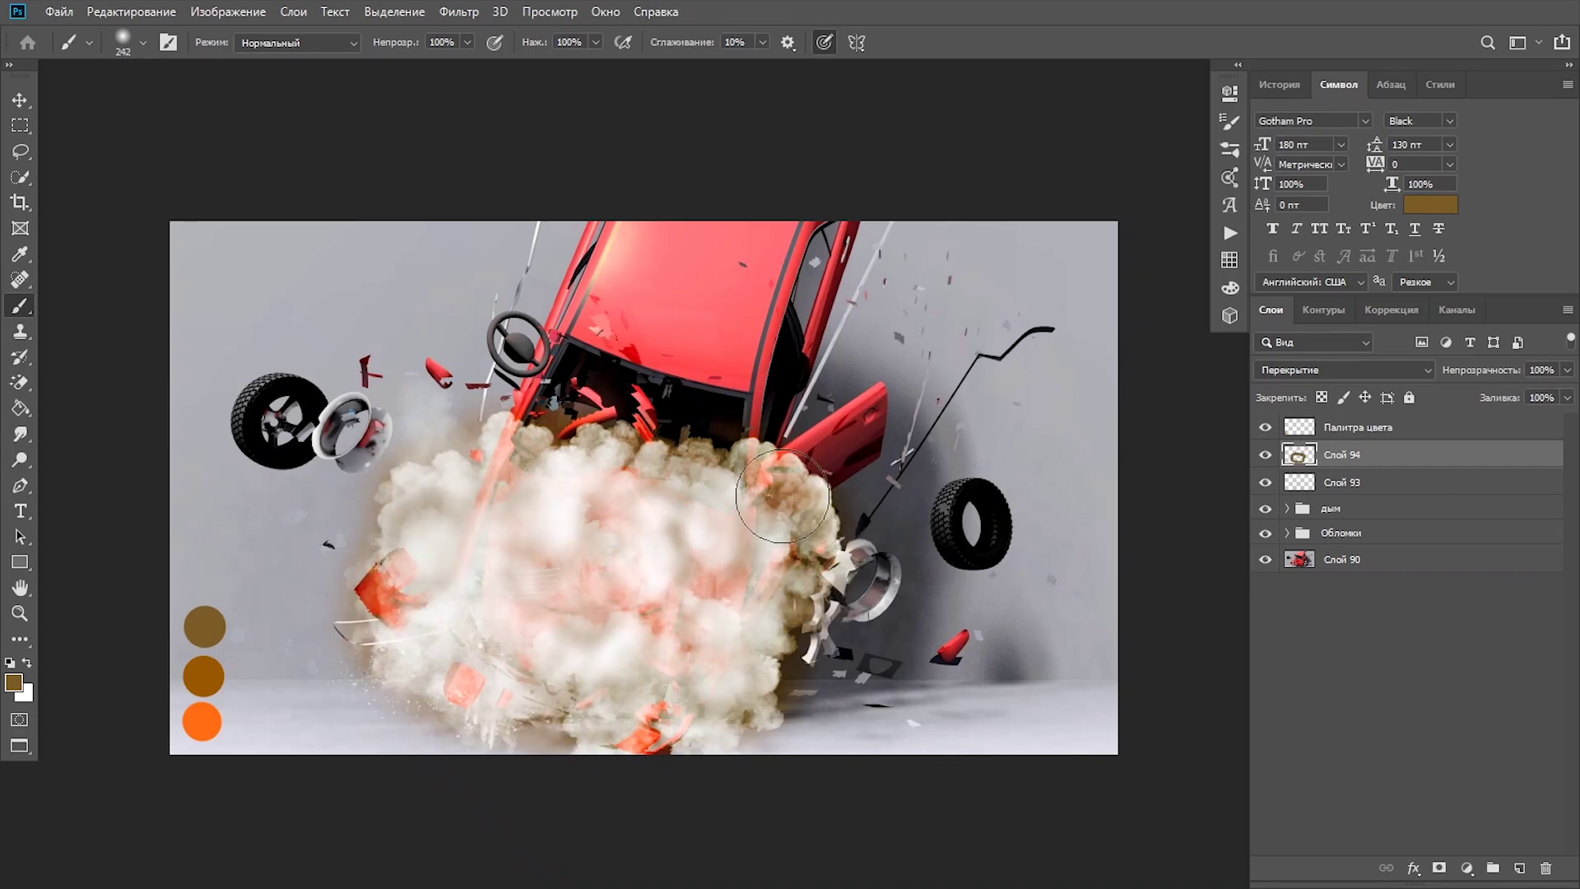
key("ctrl+plus")
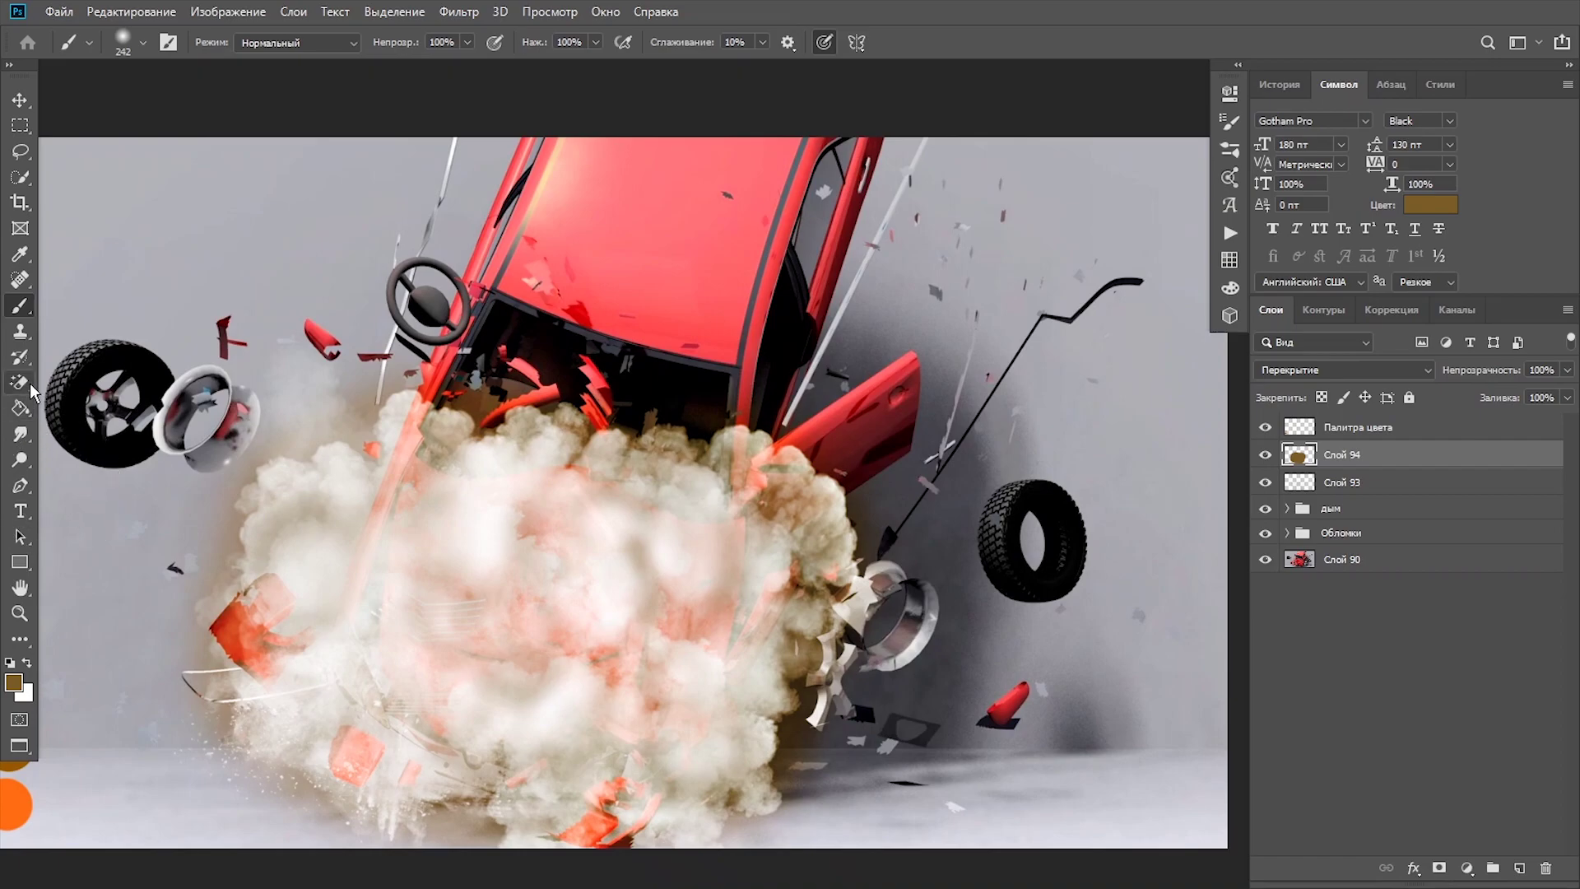
left_click(33, 391)
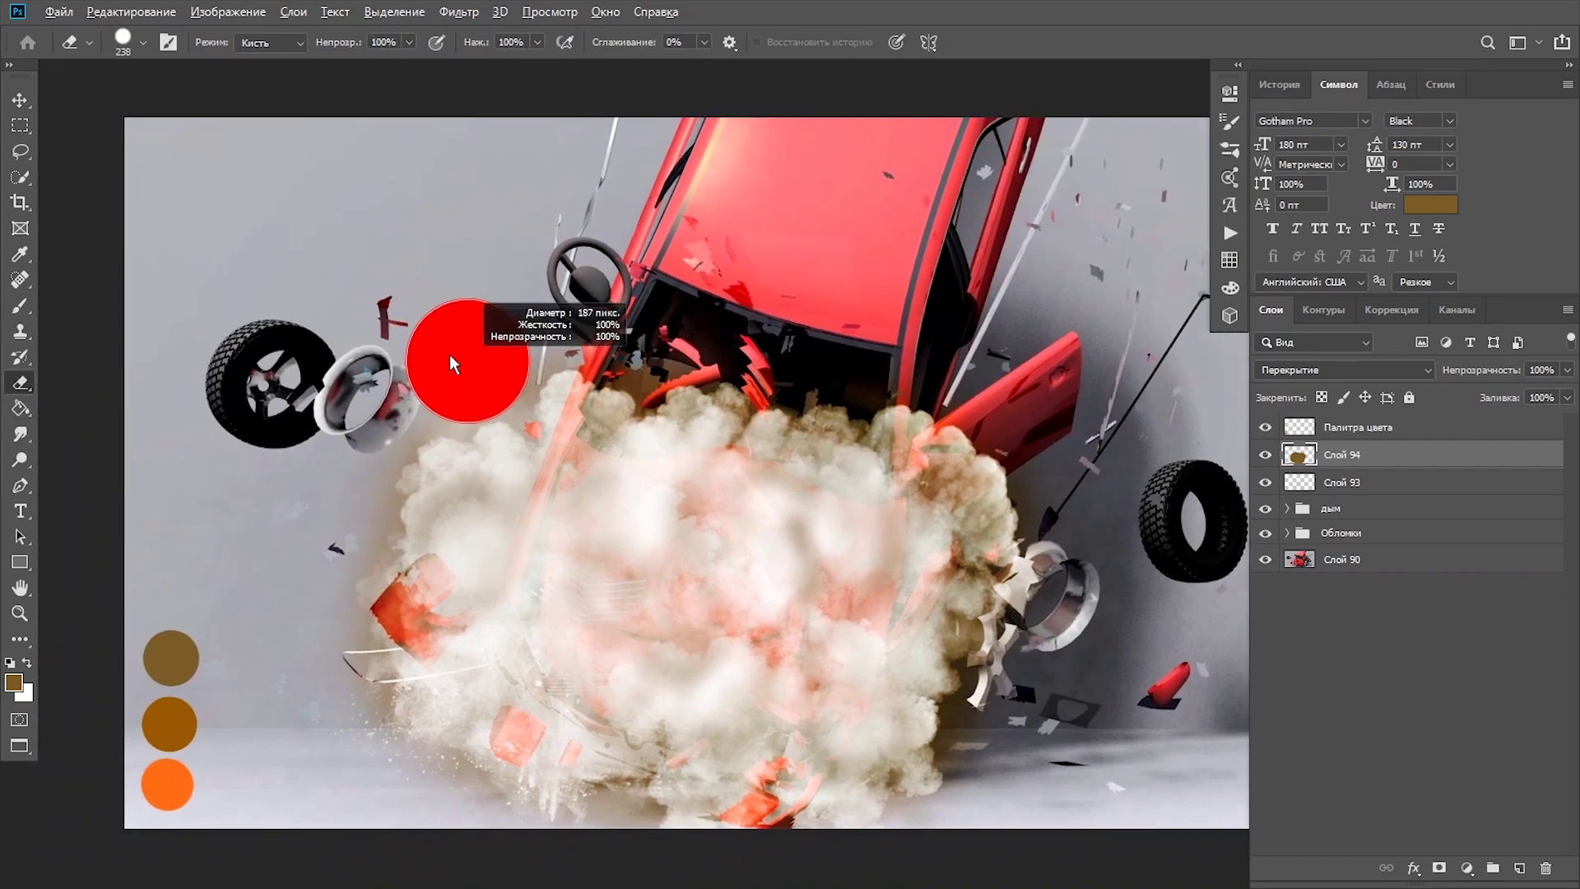
left_click_drag(451, 364, 412, 284)
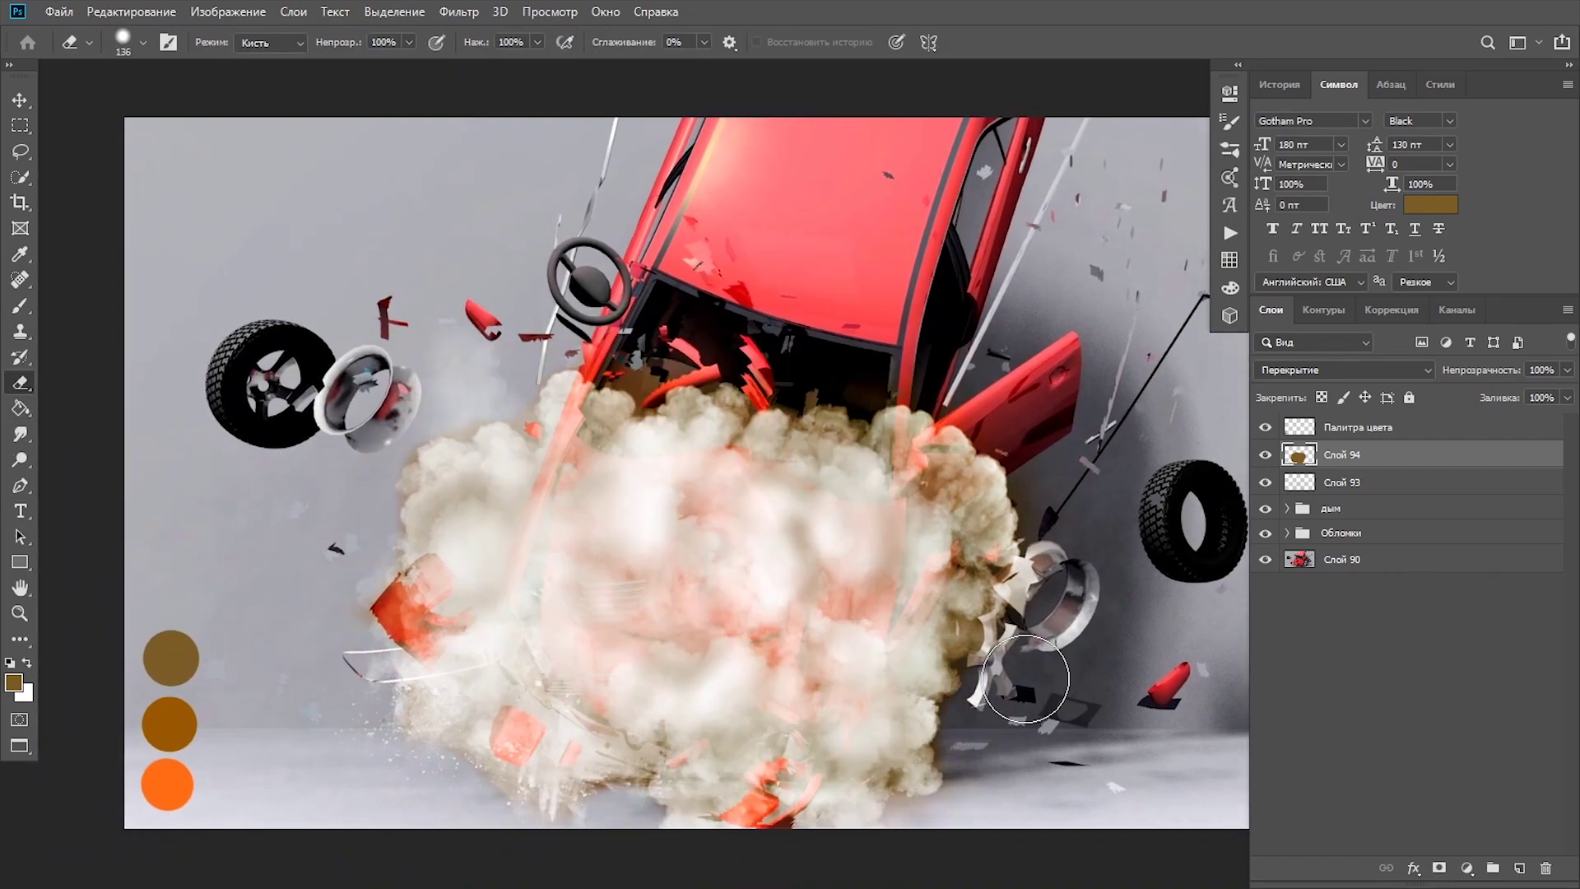
key("bracketleft")
key("bracketleft")
key("ctrl+minus")
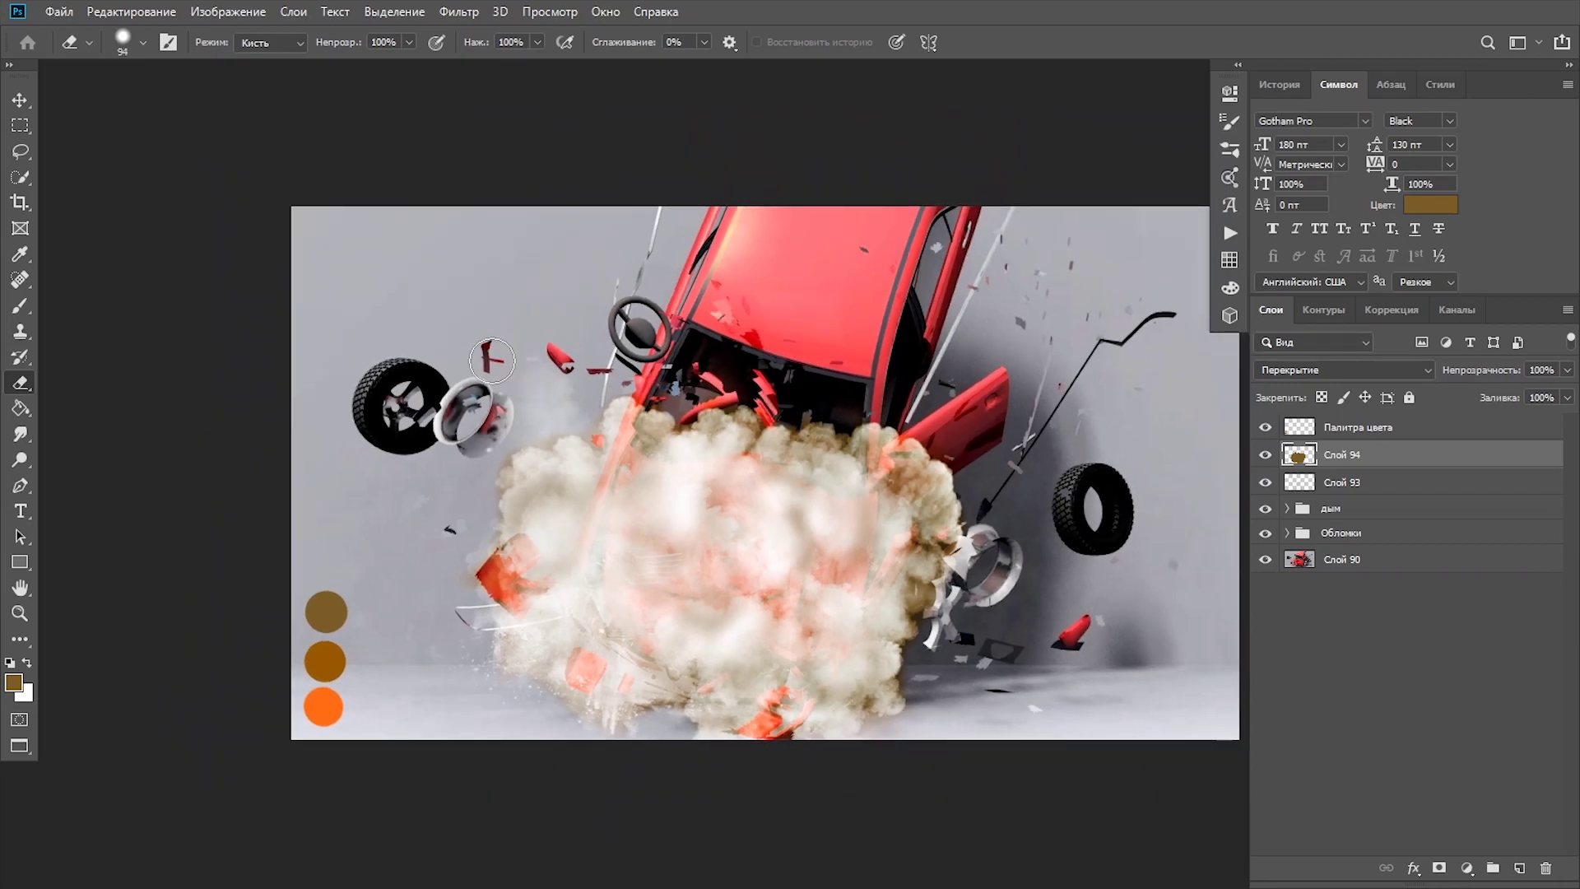
- On a new hard-mix layer, paint orange-brown over the smoke with a size-158 brush
left_click(1522, 869)
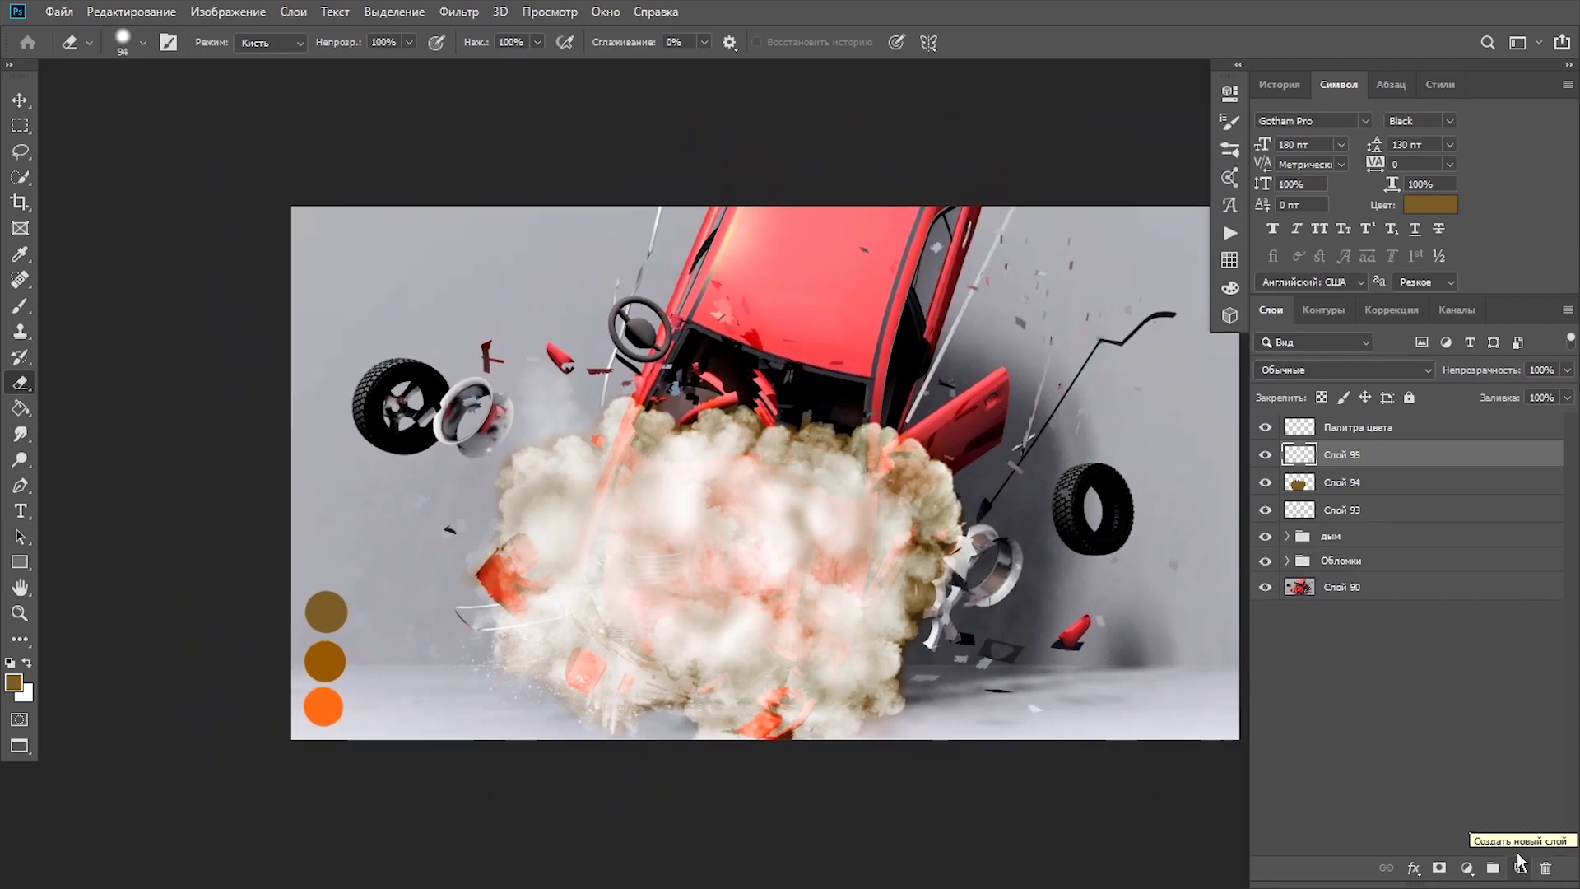
left_click(1385, 370)
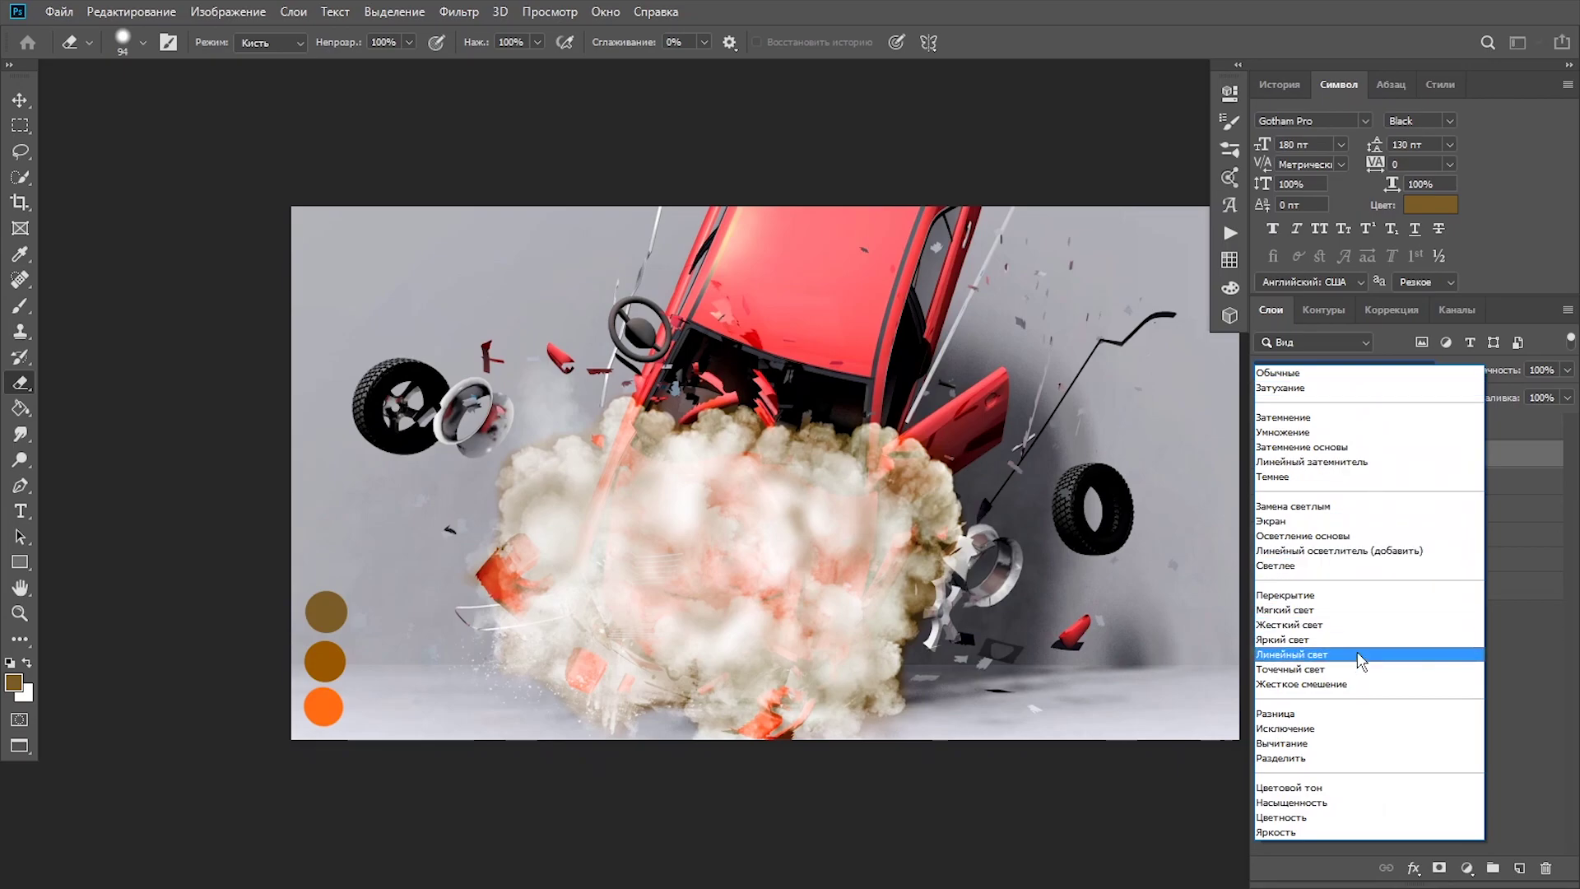
left_click(1349, 680)
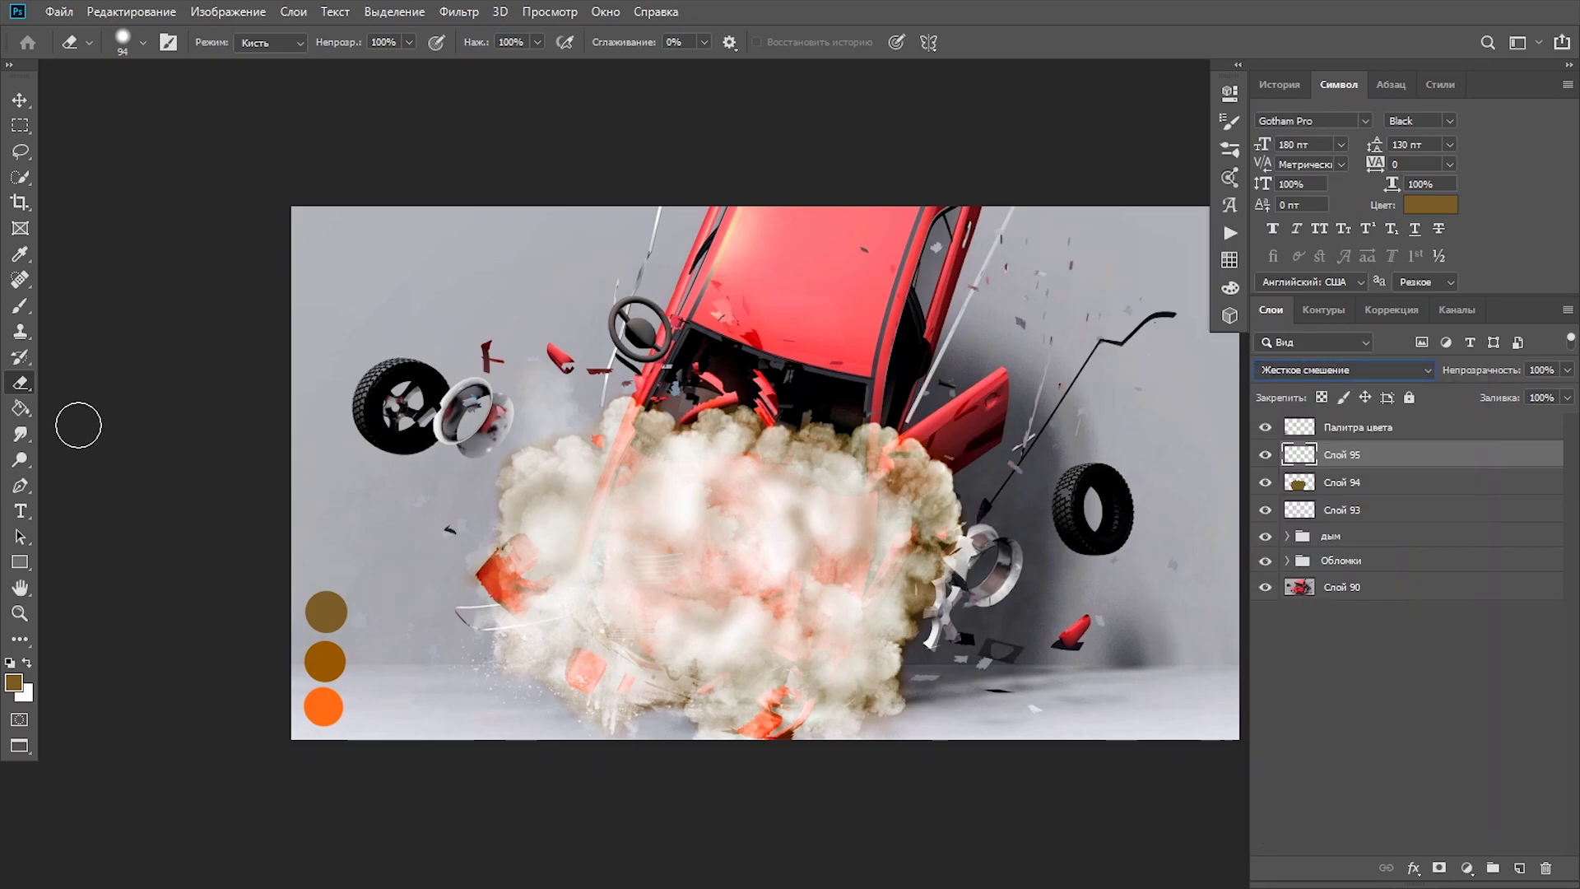
key("b")
left_click(325, 661, "alt")
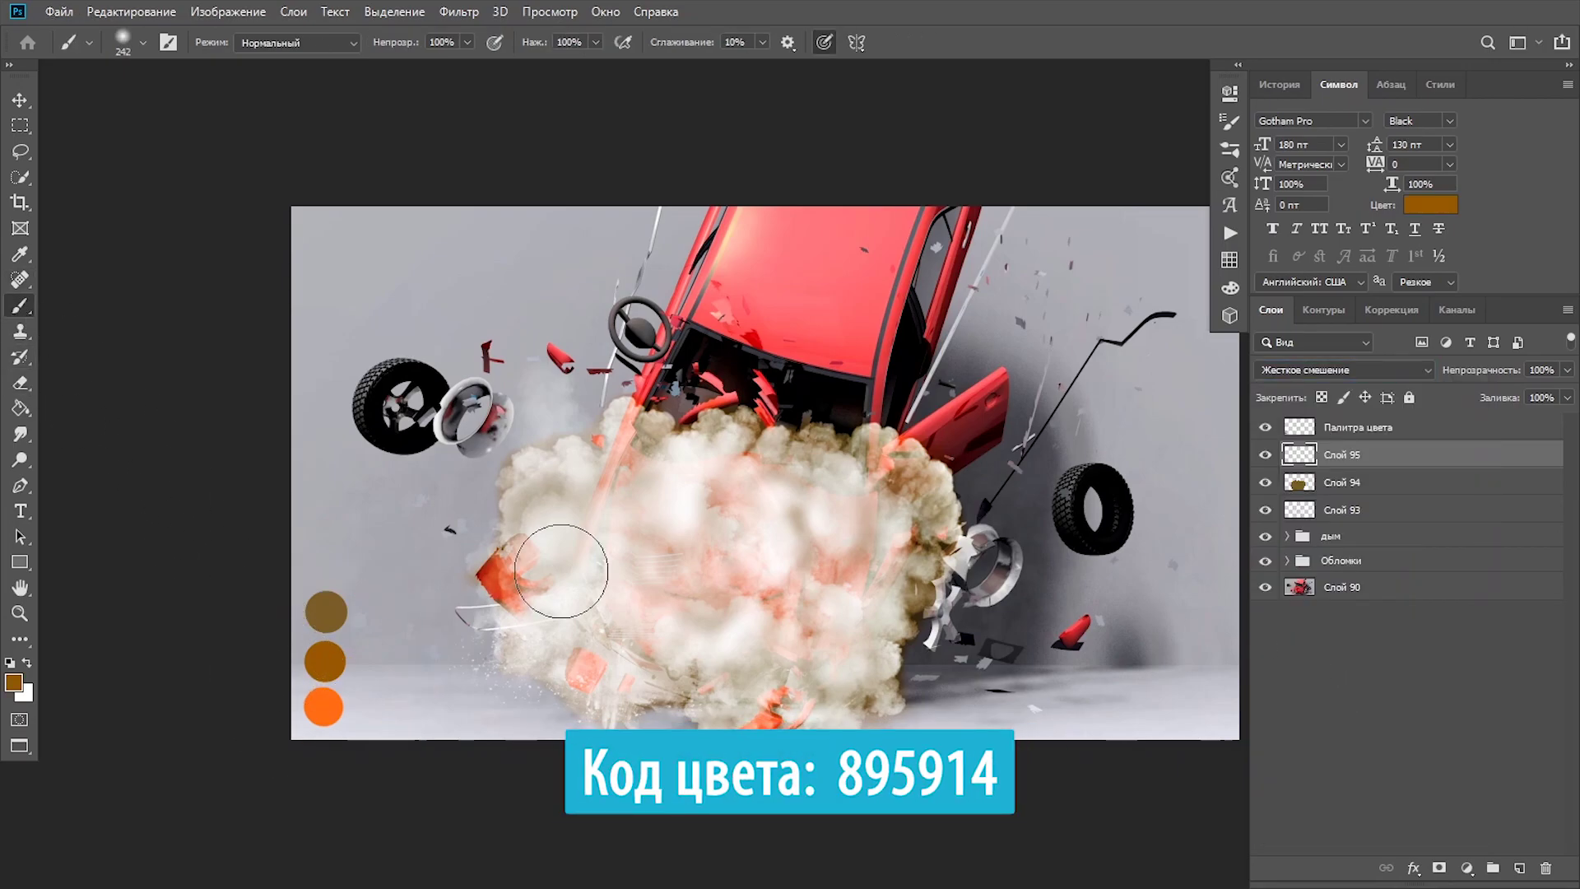
right_click(745, 356)
right_click(705, 494, "alt")
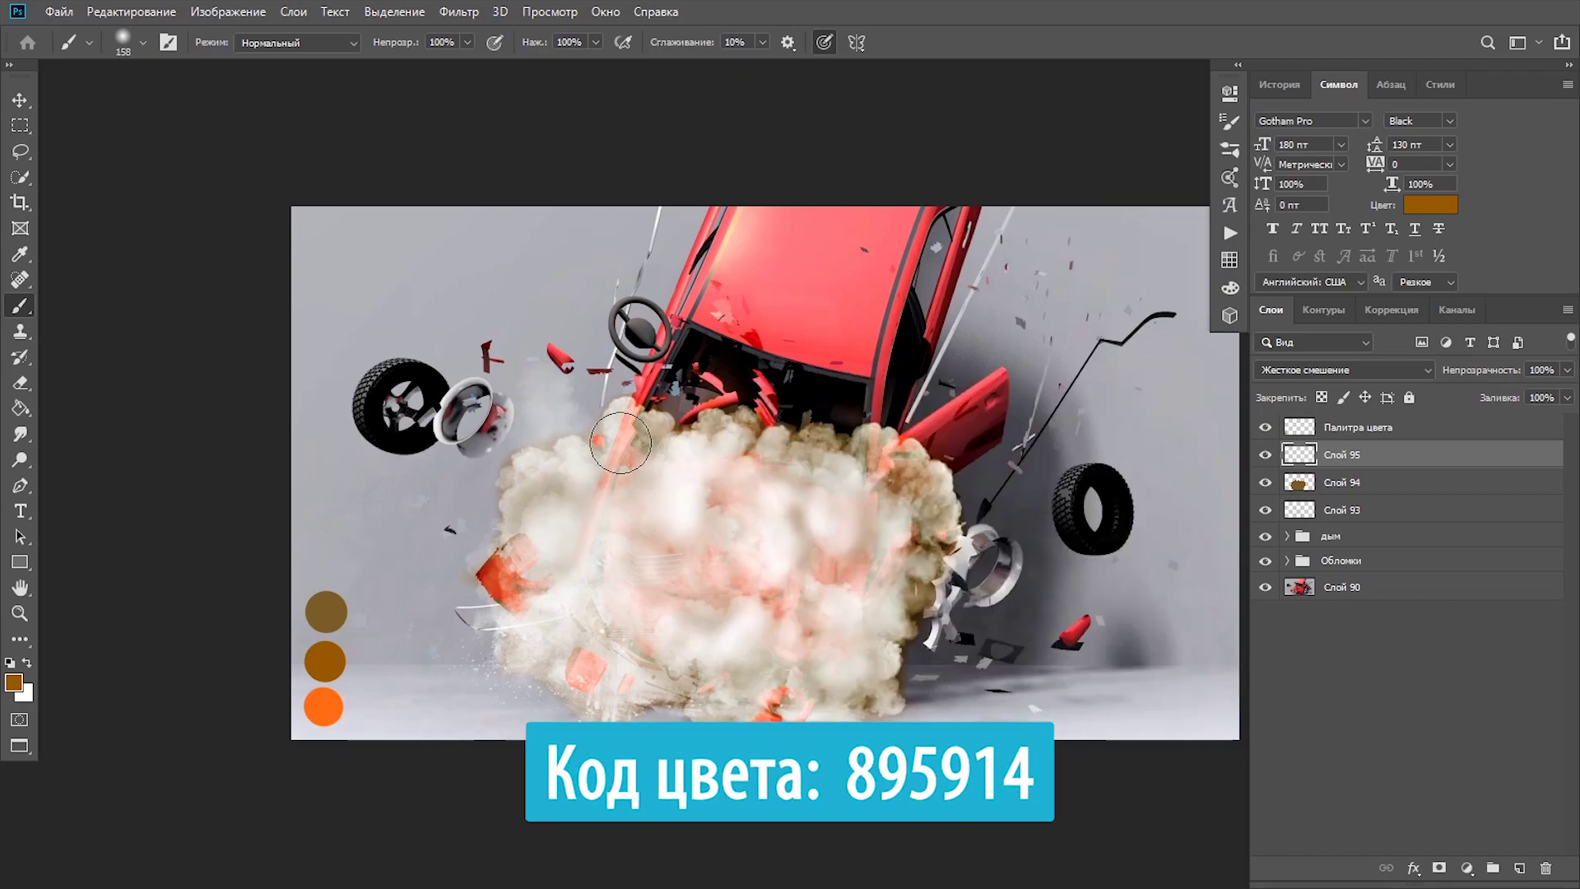
mouse_move(620, 442)
left_mouse_down()
mouse_move(633, 621)
mouse_move(536, 653)
mouse_move(628, 688)
mouse_move(758, 688)
mouse_move(663, 623)
mouse_move(736, 649)
left_mouse_up()
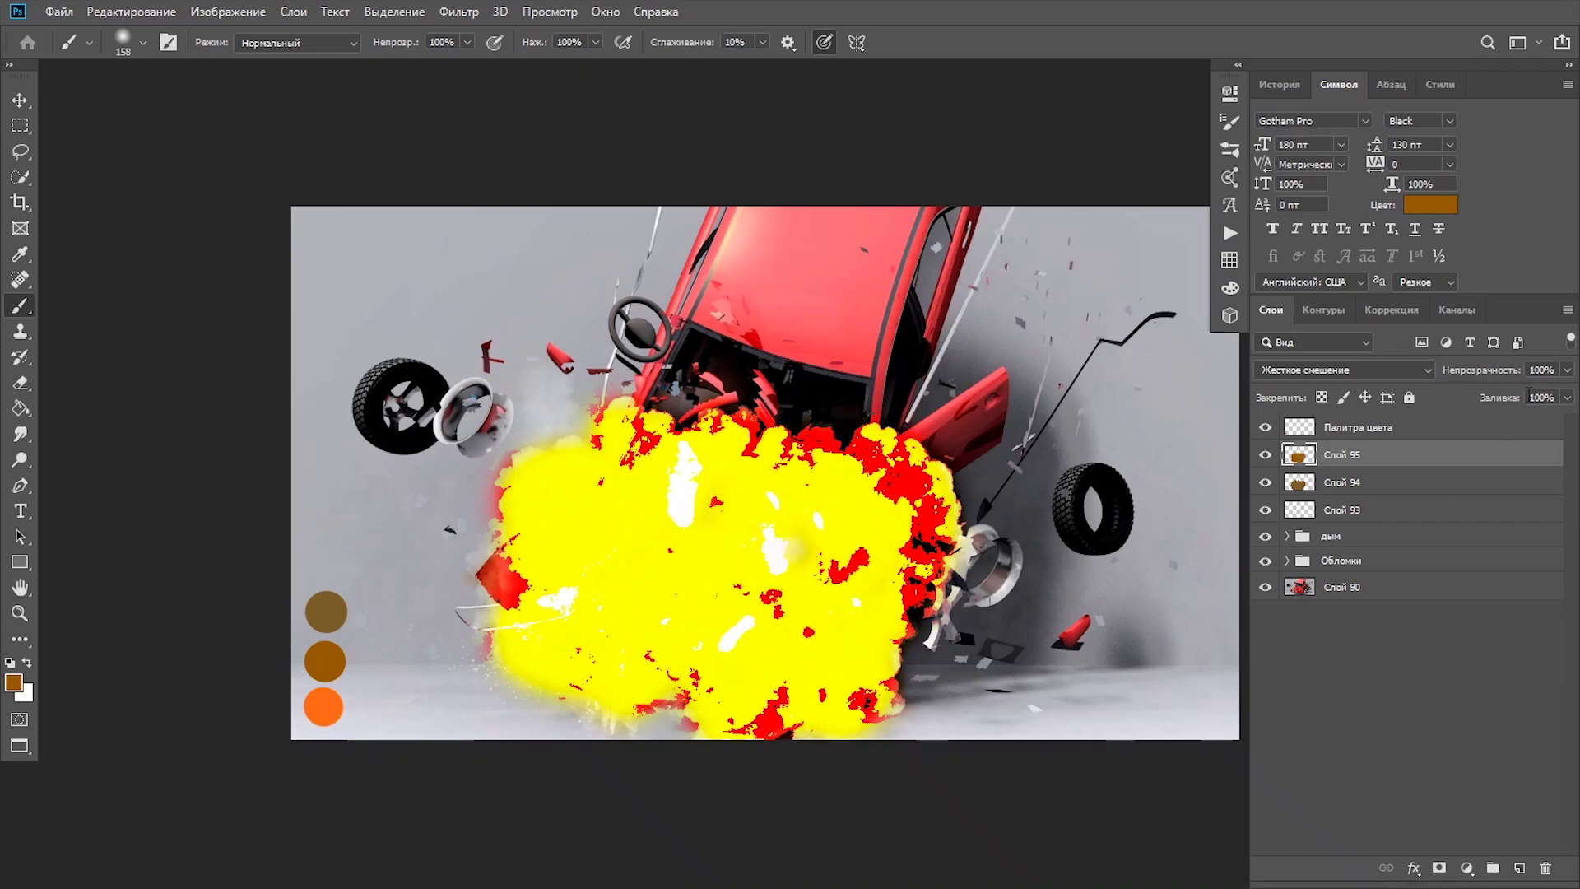
- Lower the fire layer's fill from 81% to 57%
type("81")
key("Return")
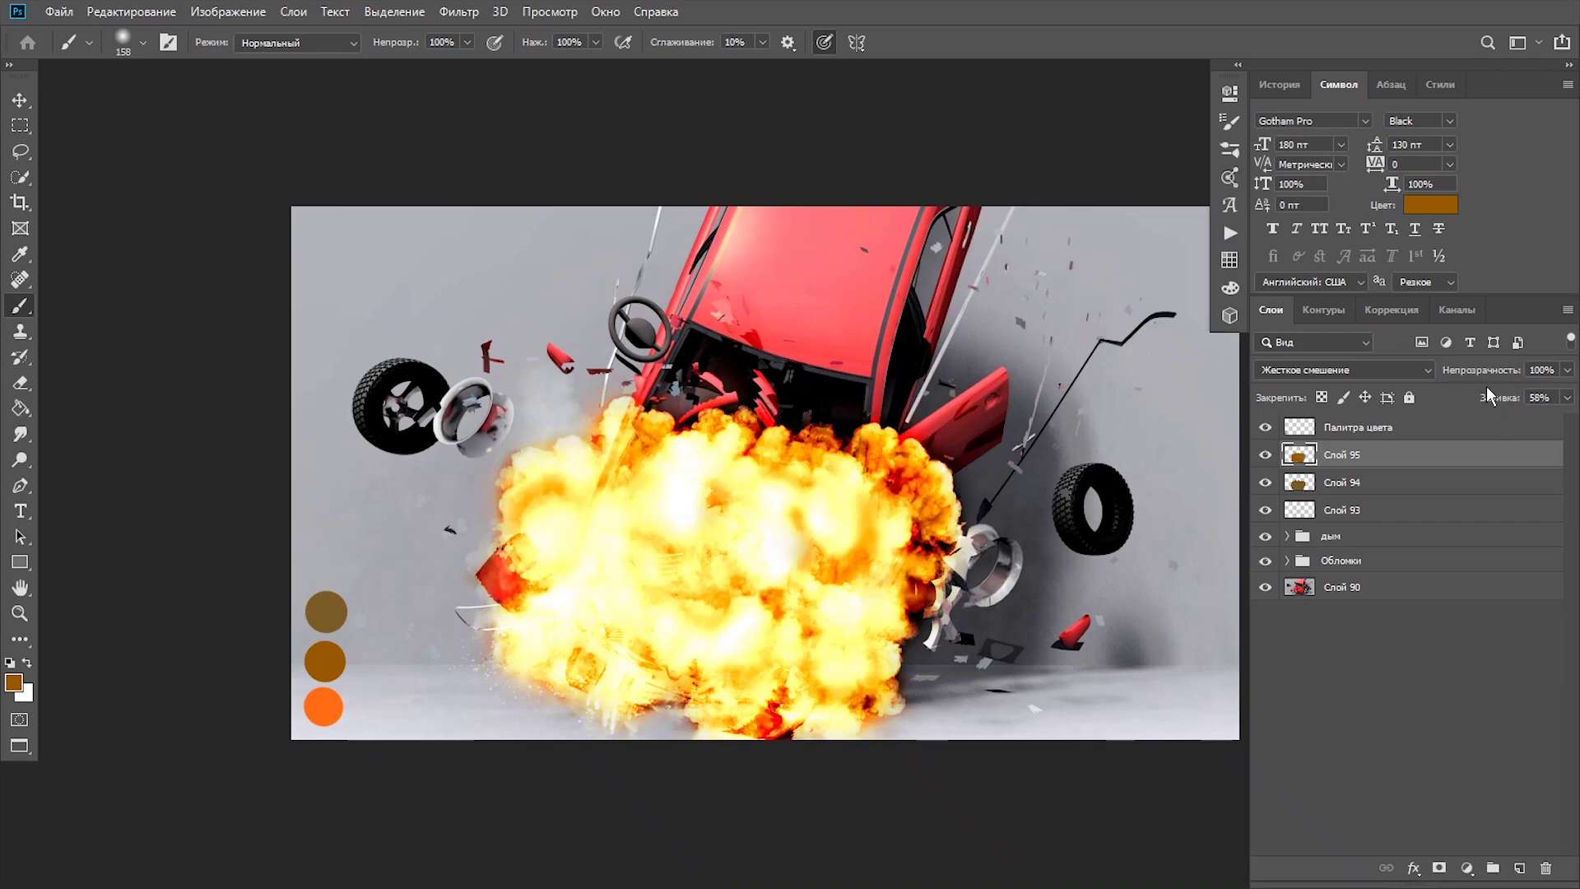
left_click_drag(1486, 394, 1496, 401)
left_click_drag(1129, 402, 1057, 420)
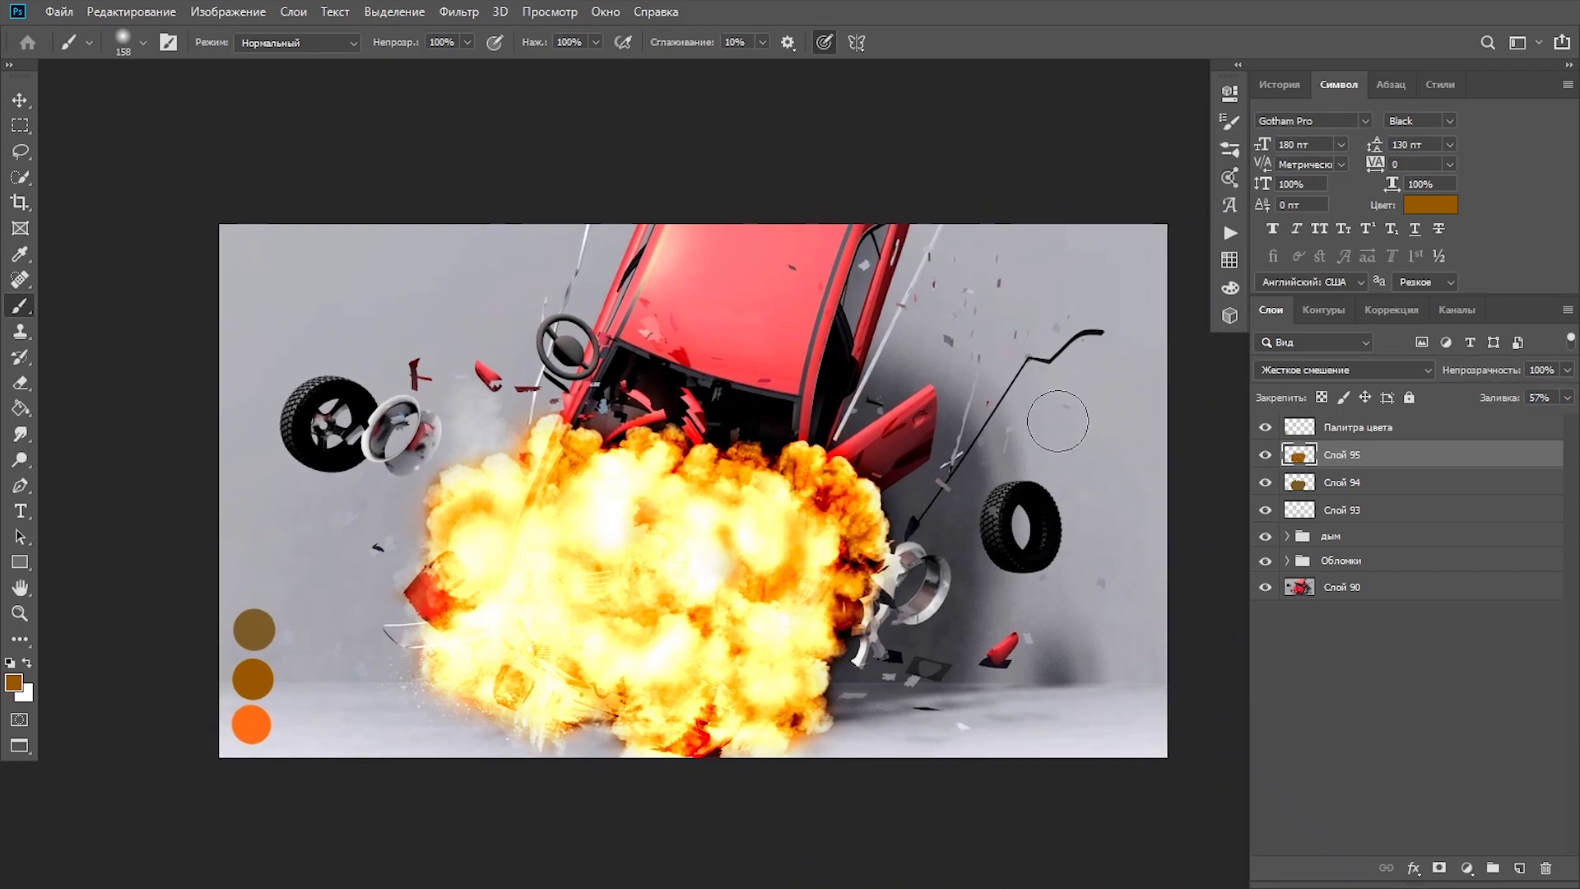
- On Слой 93, paint soft dark orange strokes into the fire at 35% opacity and flow
left_click(1335, 510)
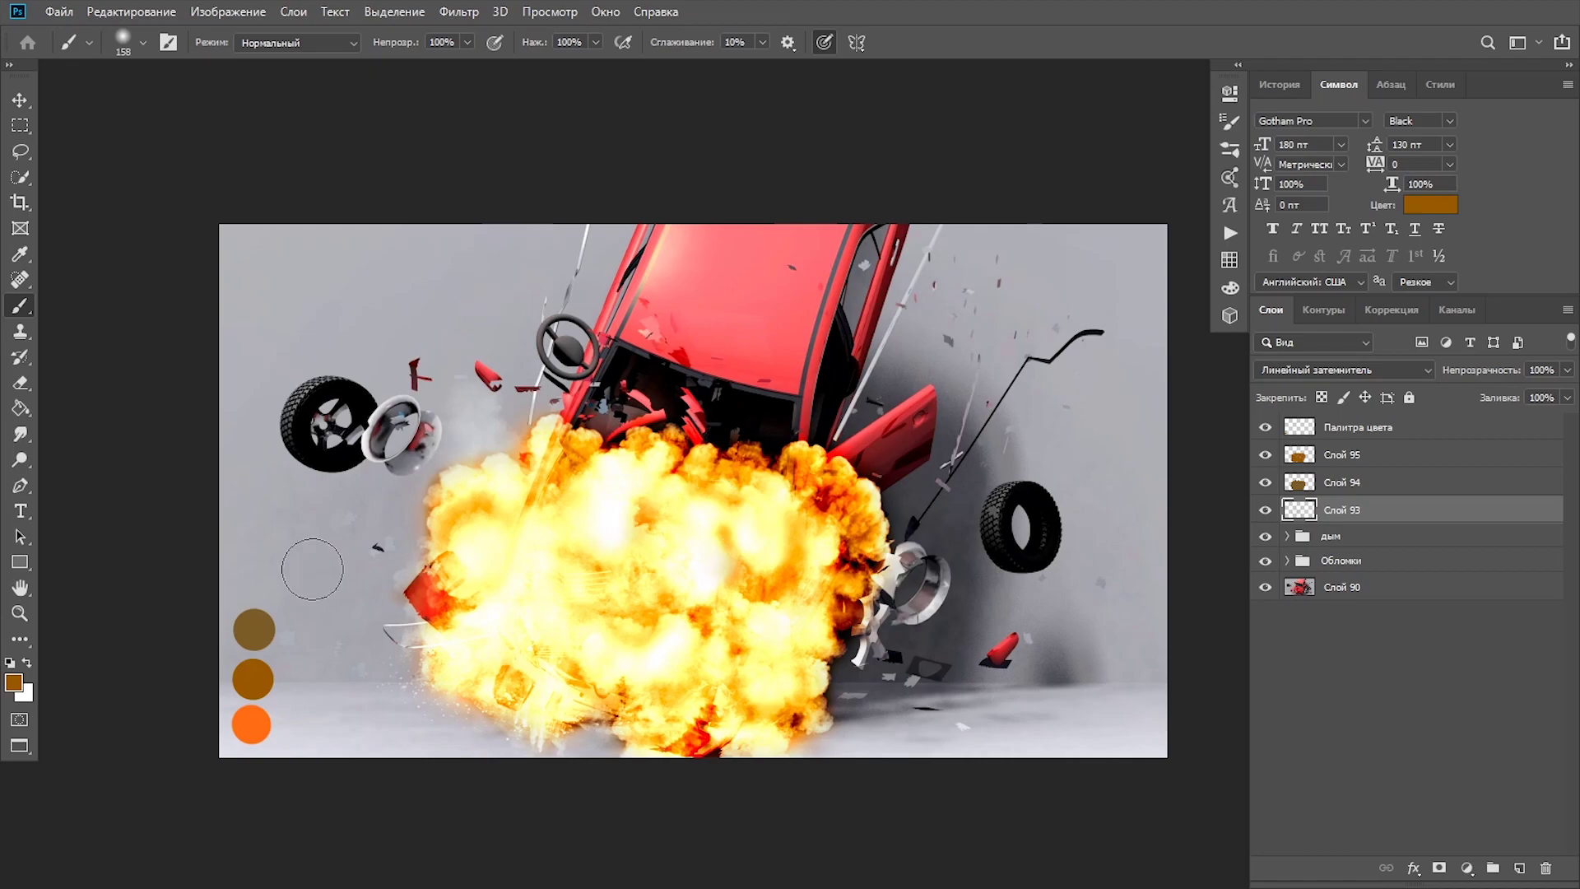
key("bracketleft")
key("bracketleft")
key("bracketleft")
type("35")
key("bracketright")
key("bracketright")
key("bracketright")
left_click_drag(493, 601, 530, 576)
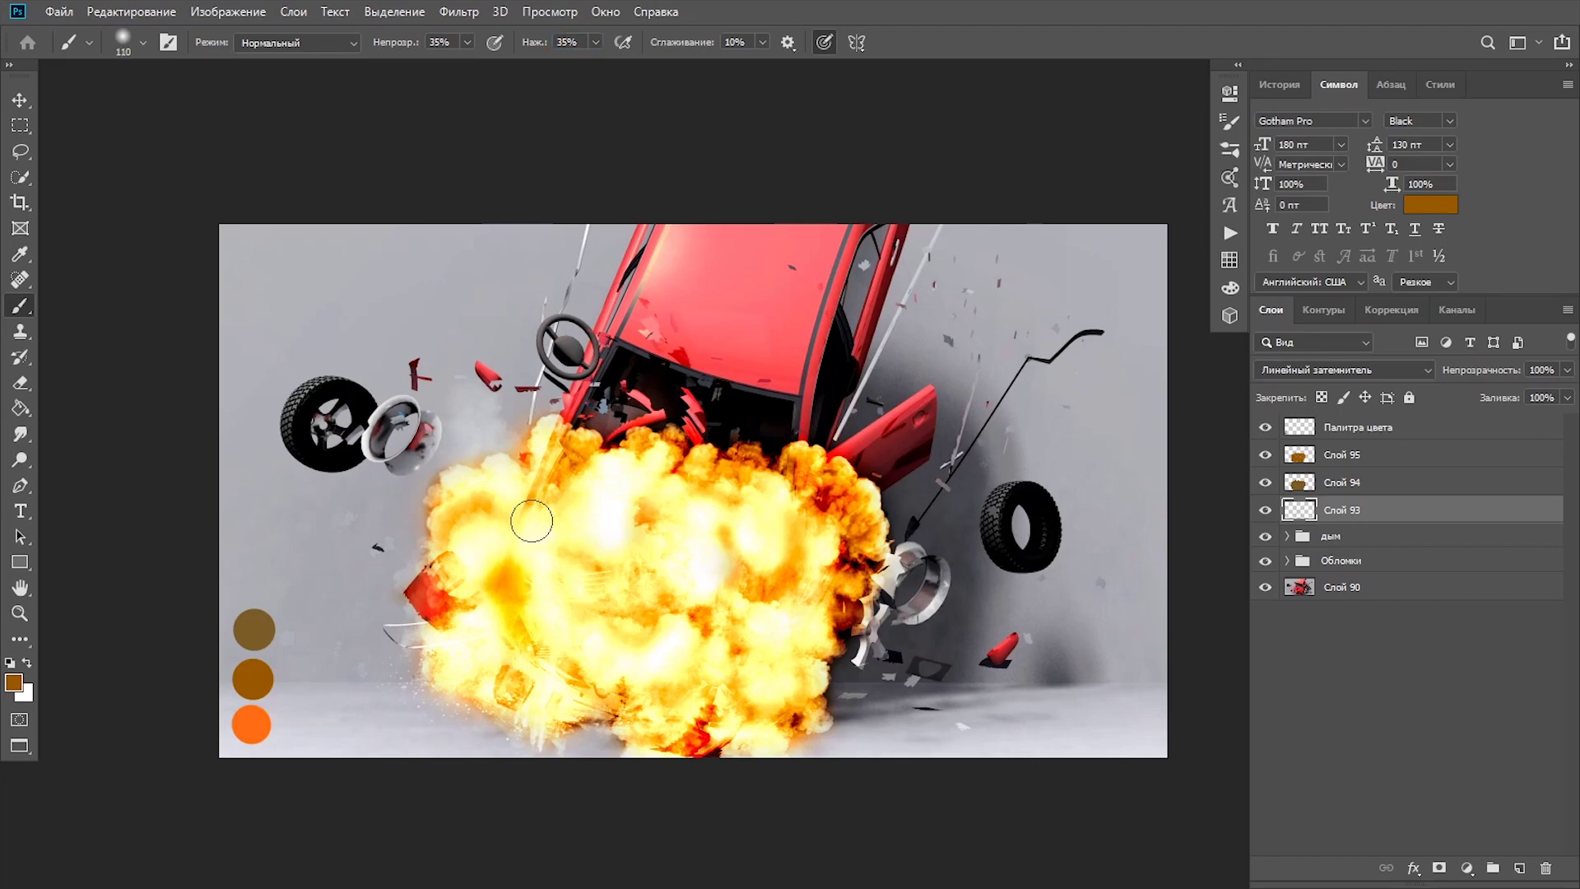
mouse_move(634, 476)
left_mouse_down()
mouse_move(589, 489)
mouse_move(728, 594)
left_mouse_up()
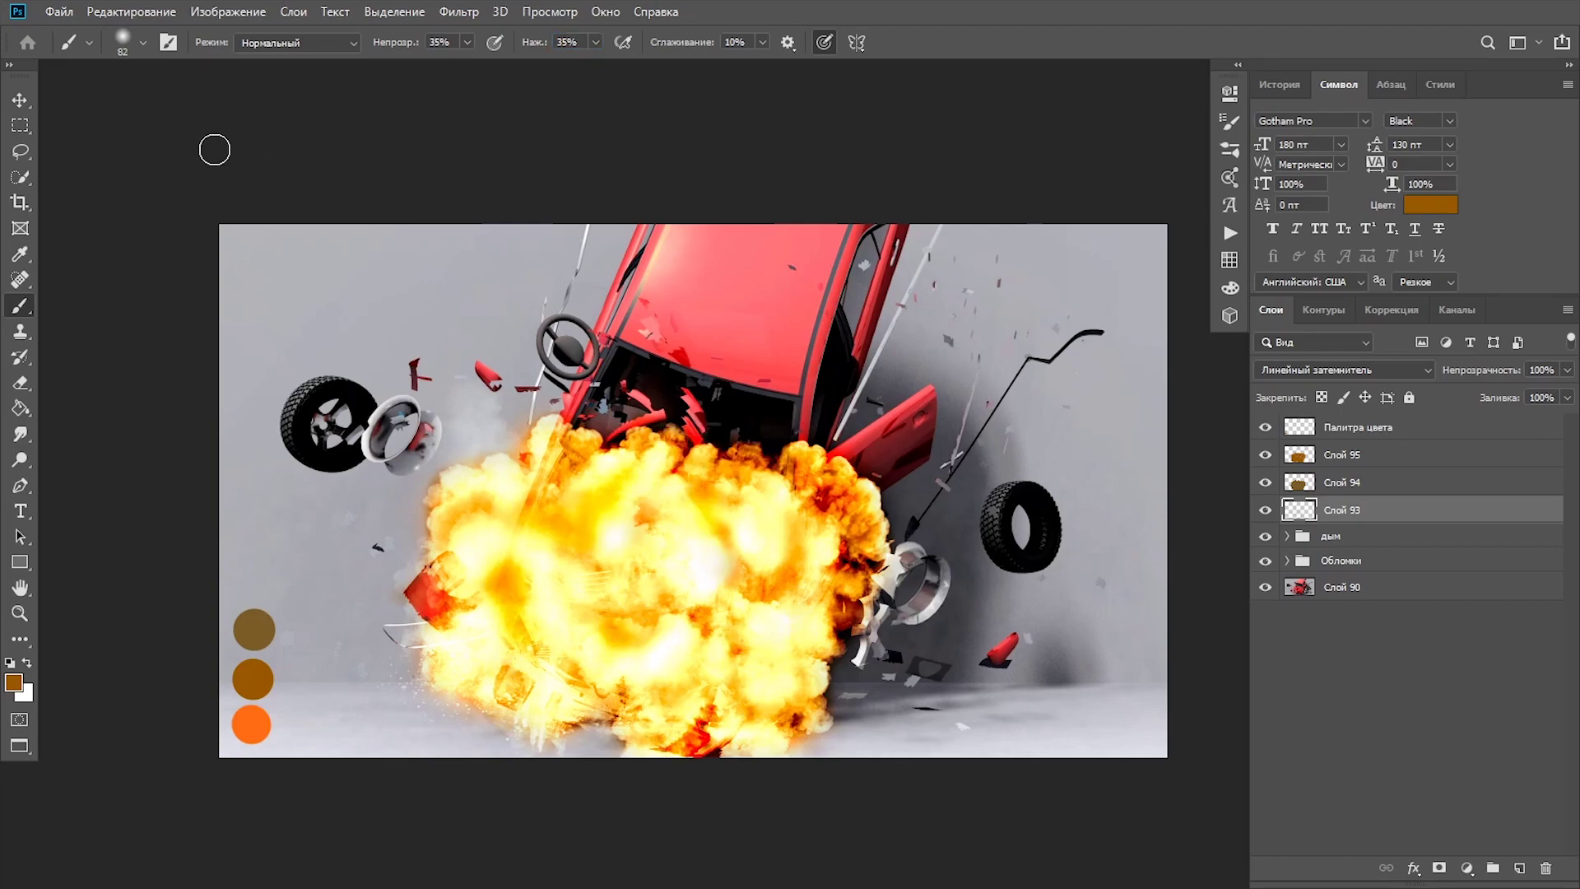
left_click(20, 100)
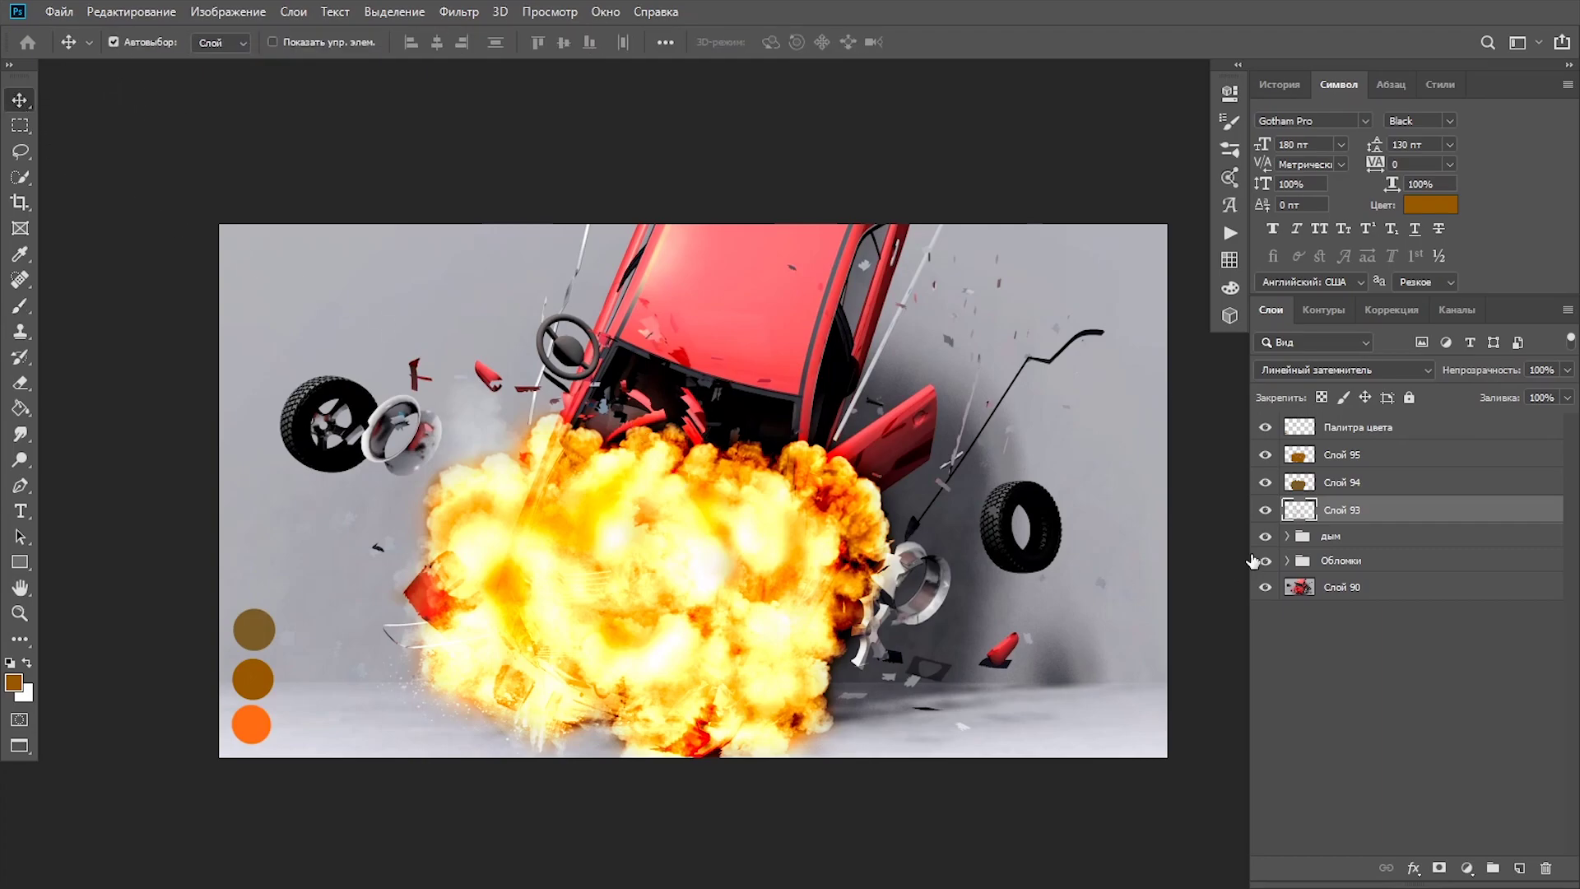
- Show debris layer Слой 91, duplicate it, hide the original, then scale, rotate ~138° and place the copy
left_click(1297, 563)
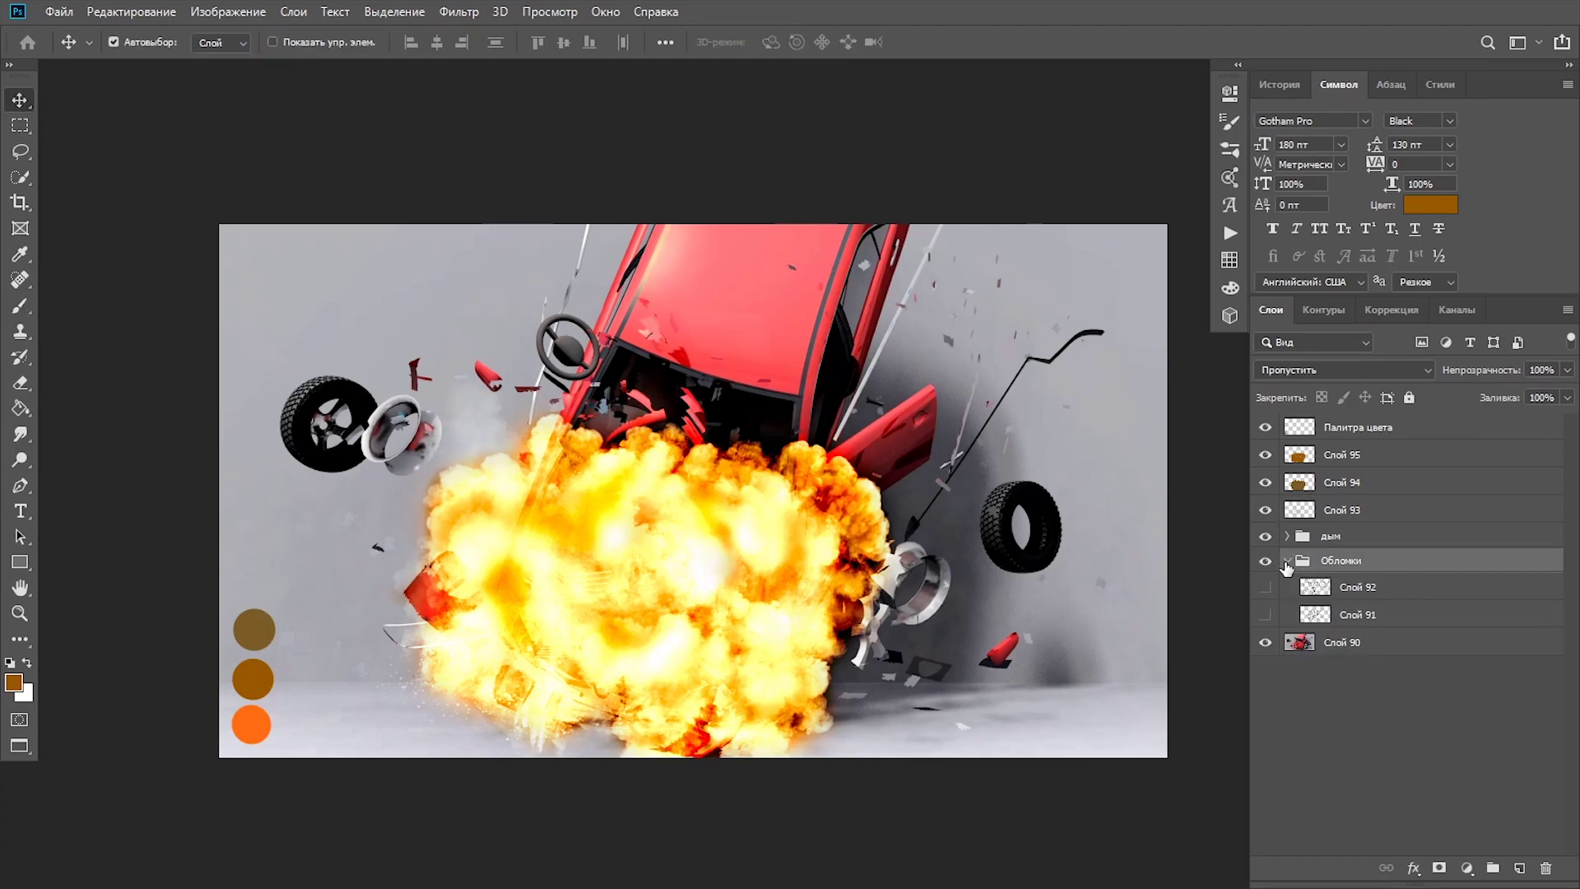
left_click(1265, 617)
left_click(1370, 624)
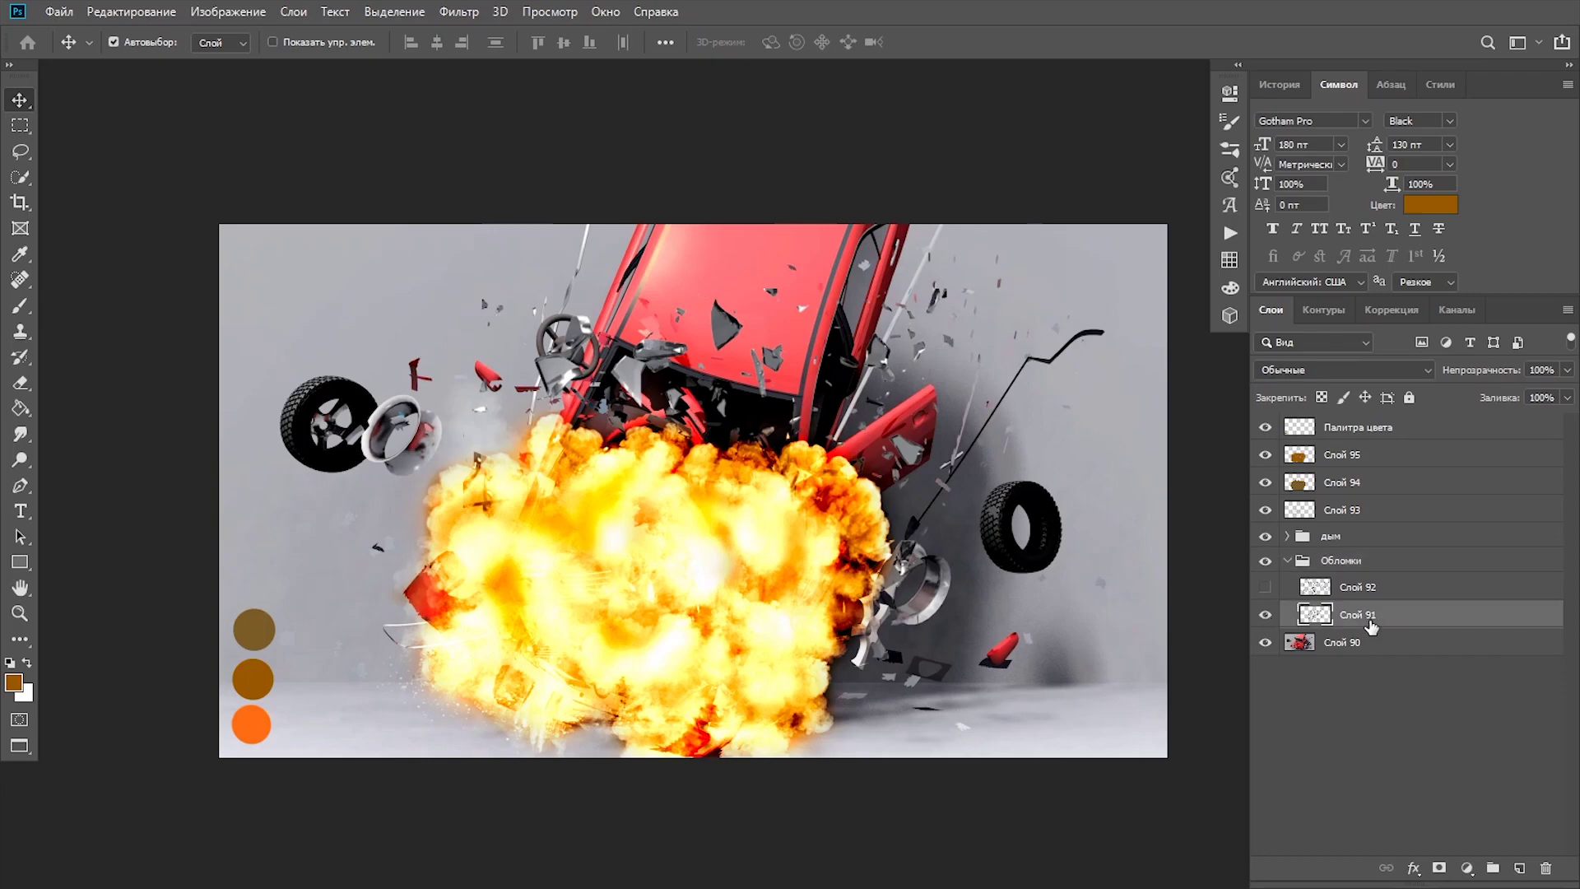
key("ctrl+j")
left_click(1265, 647)
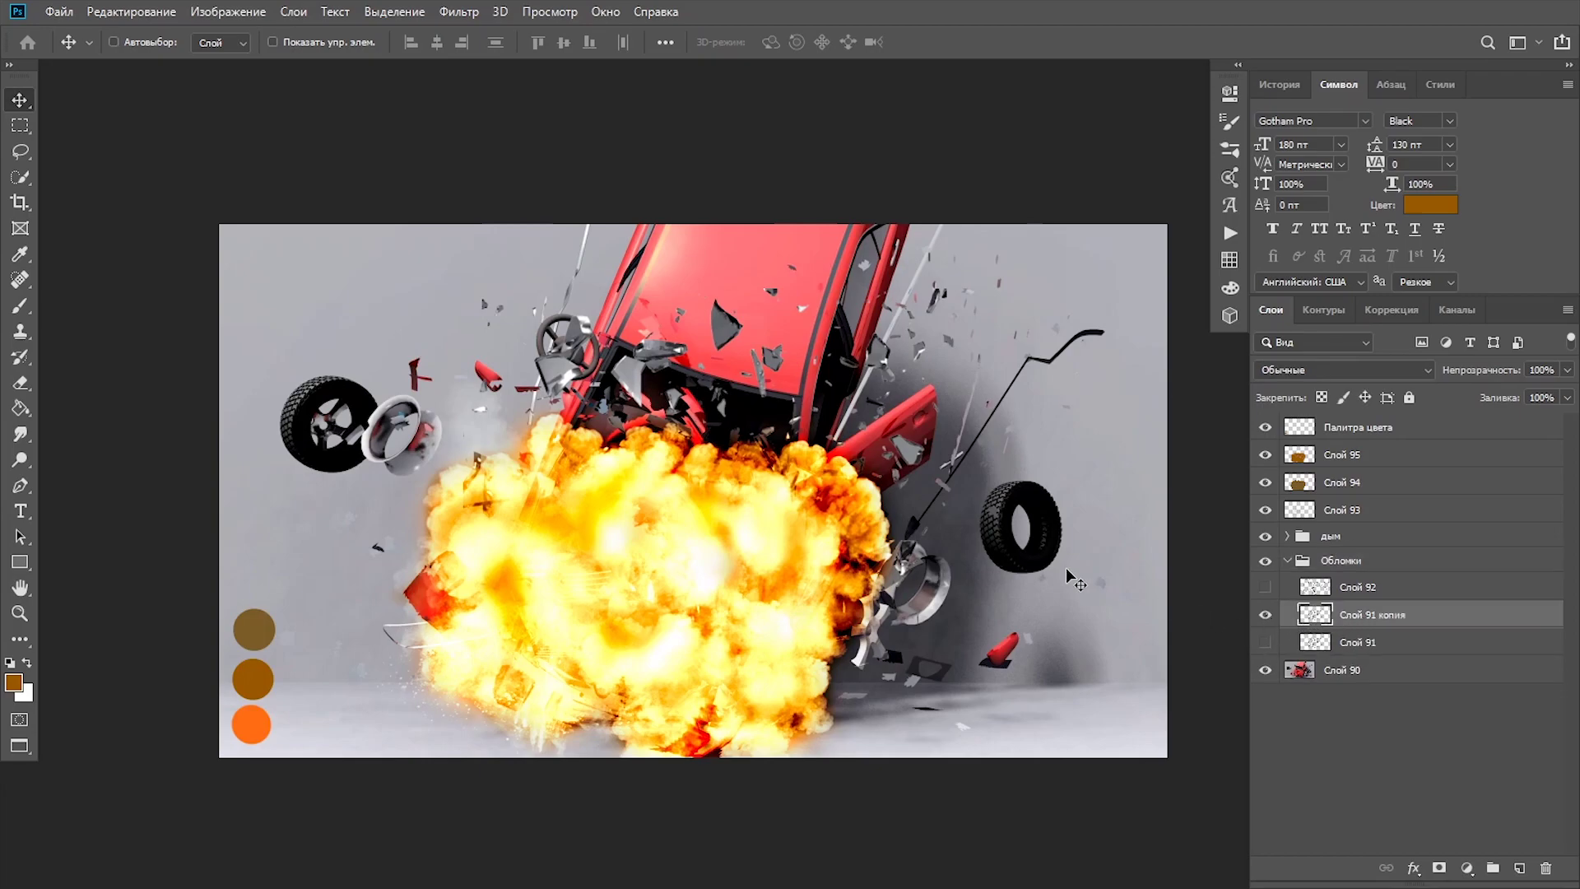
key("ctrl+t")
mouse_move(930, 297)
left_mouse_down()
mouse_move(770, 430)
mouse_move(724, 411)
left_mouse_up()
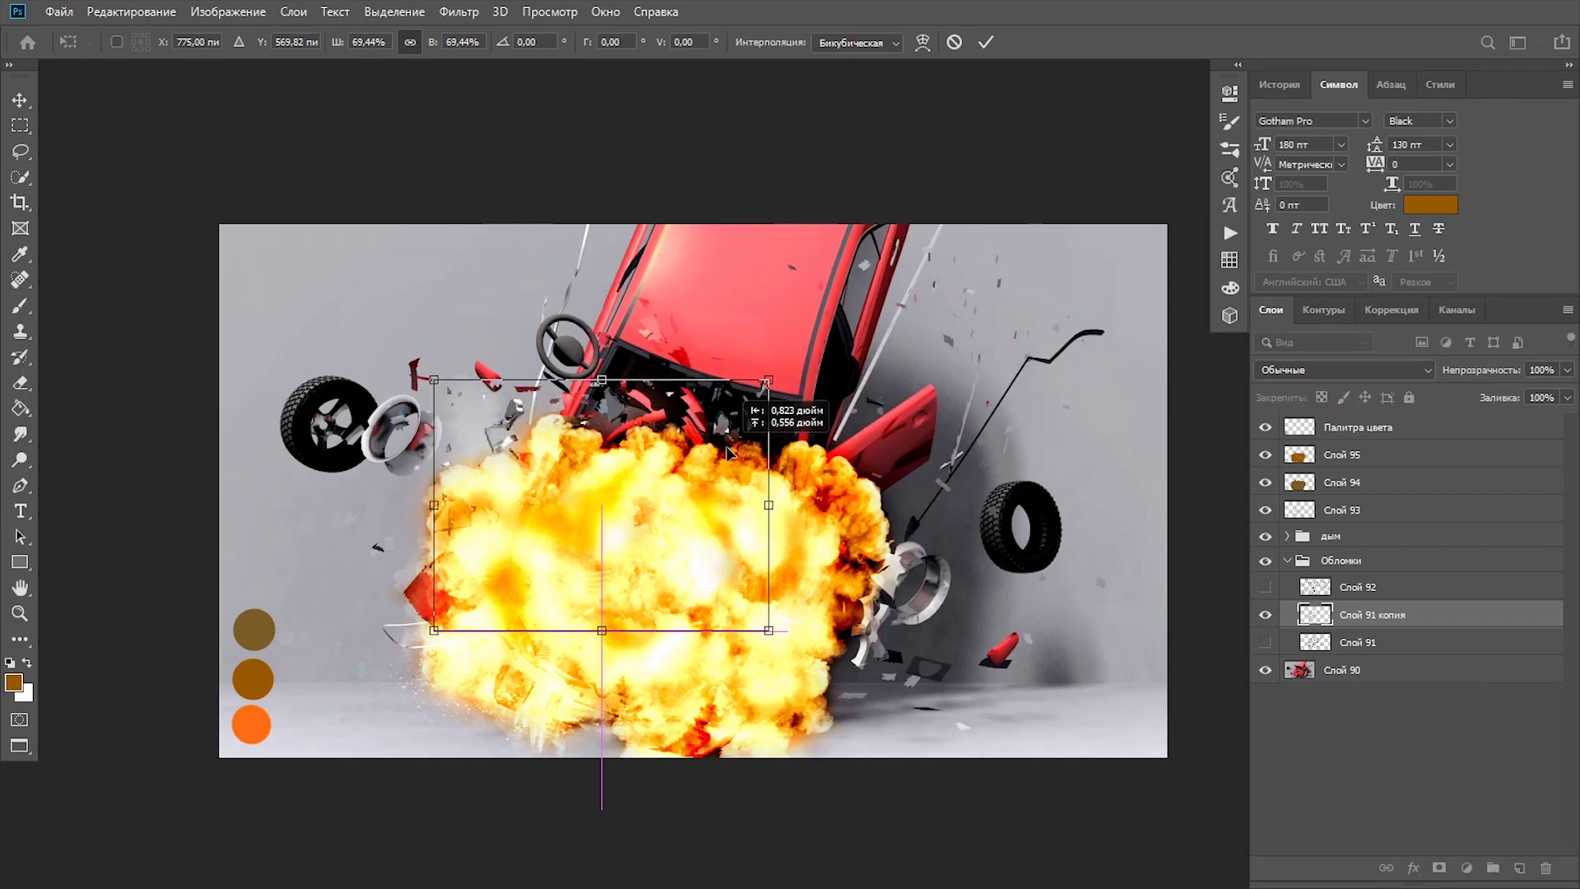
scroll(786, 474, "up", 2)
left_click_drag(786, 474, 458, 617)
left_click_drag(705, 476, 644, 354)
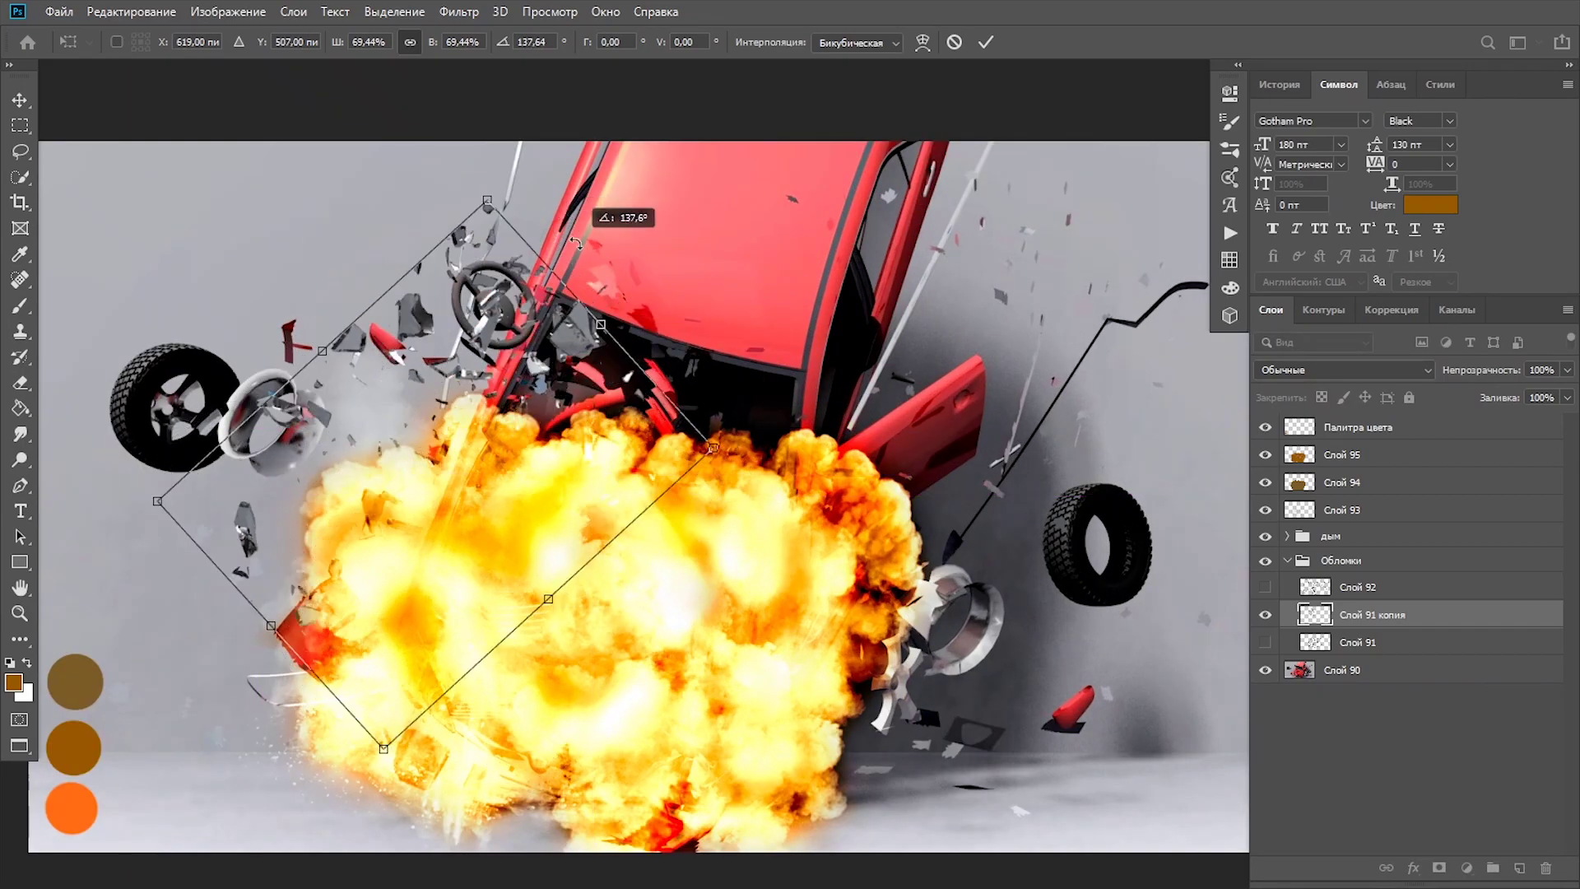
left_click_drag(600, 247, 423, 264)
left_click_drag(494, 494, 511, 600)
key("Return")
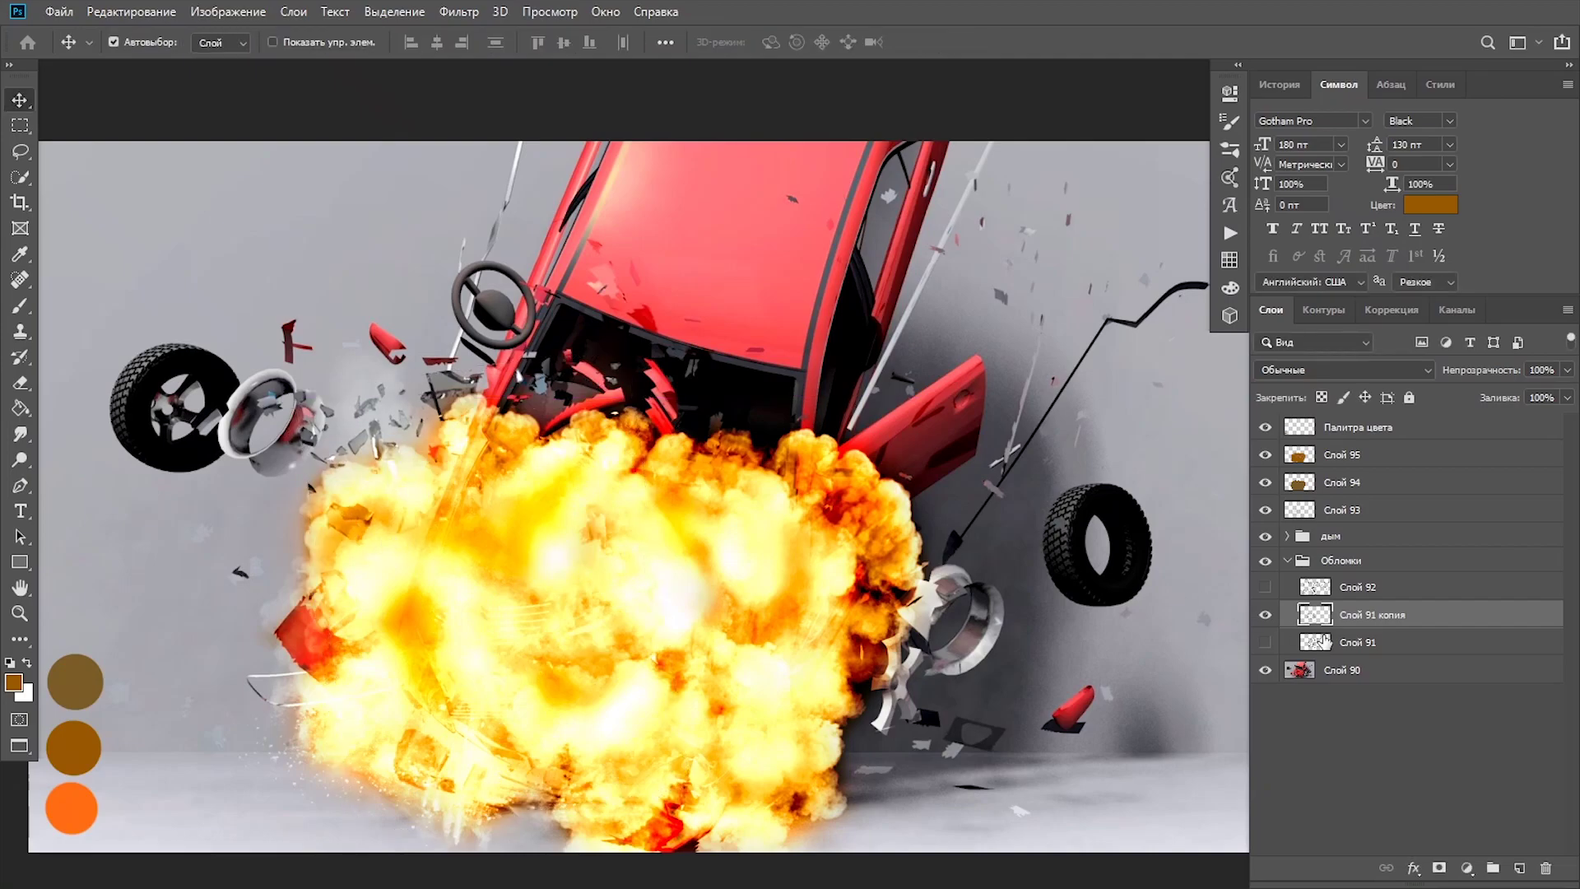
- Duplicate the debris copy again and move the new copy over the fire
key("ctrl+j")
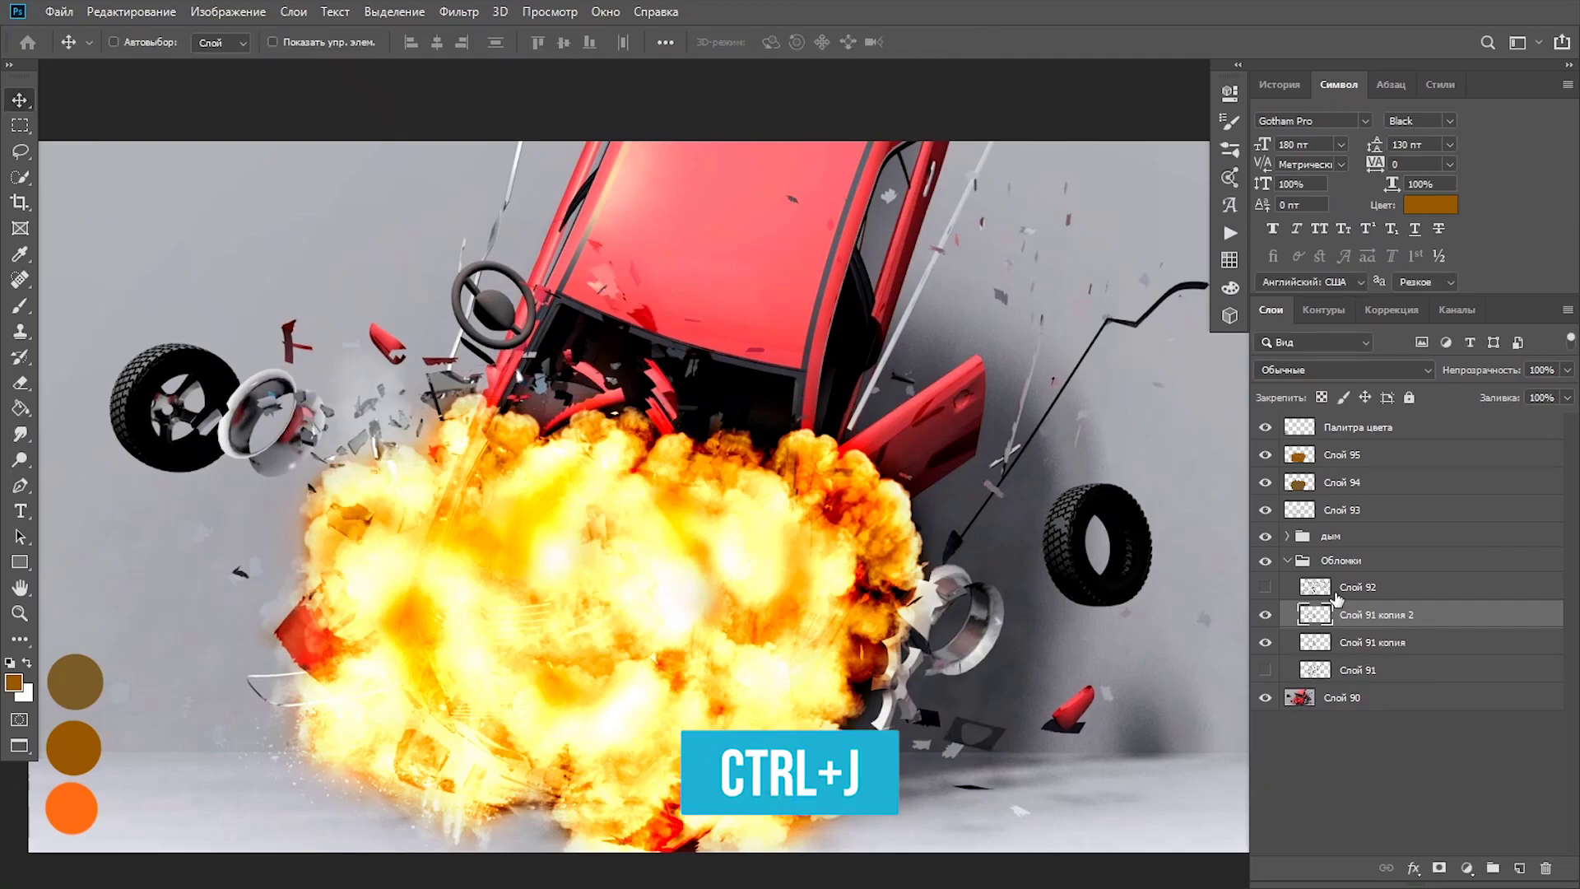
key("ctrl+t")
left_click_drag(644, 456, 802, 517)
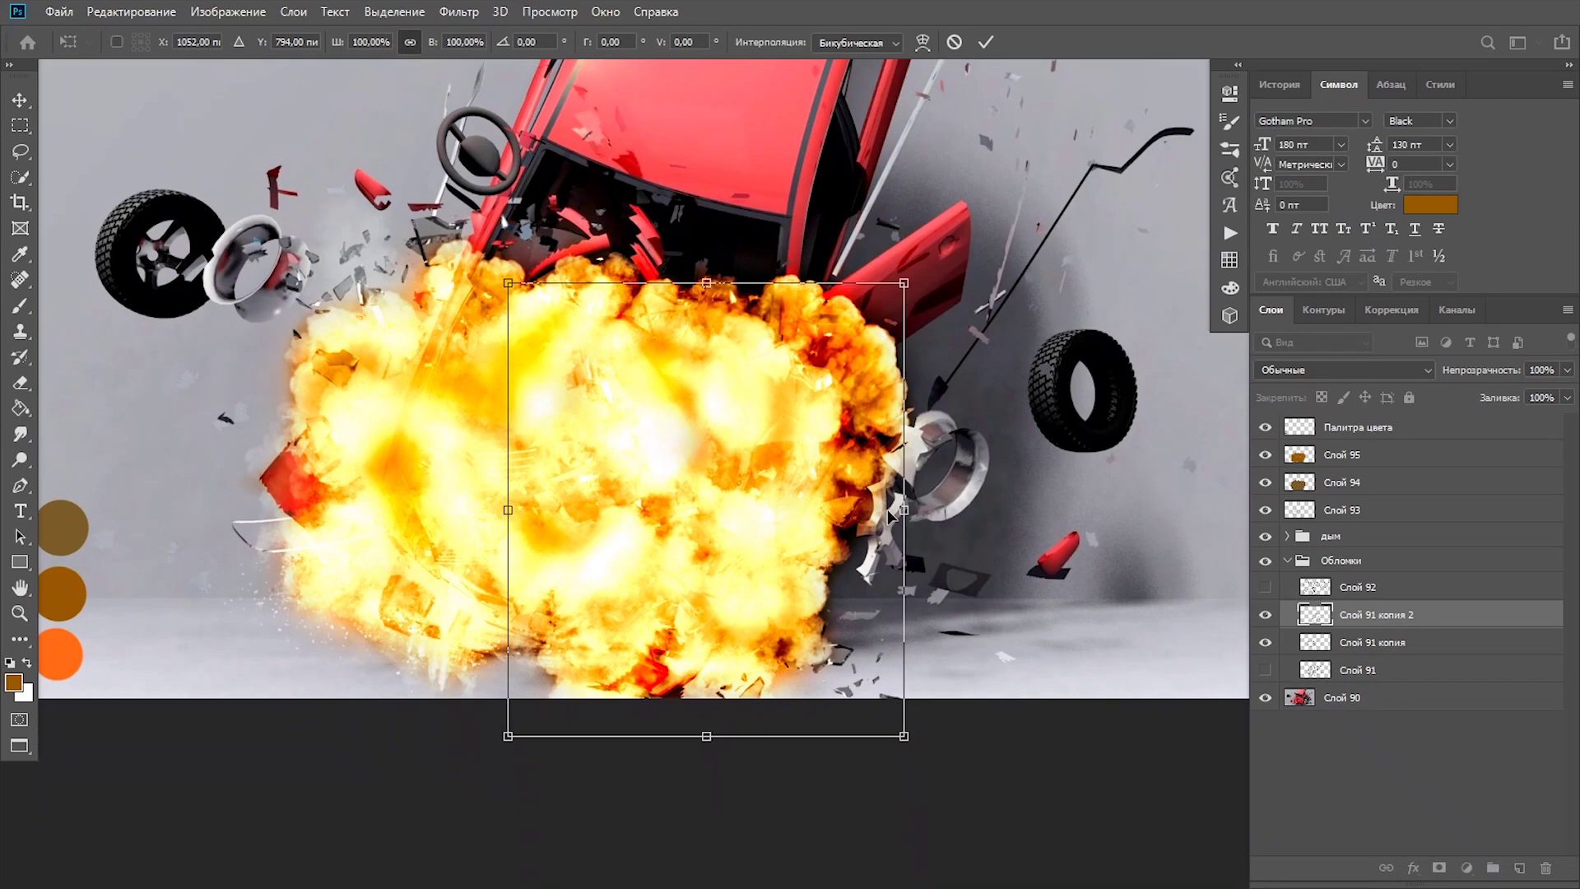
key("Return")
- Mask Слой 91 копия 2 and paint black with an enlarged brush to hide a spot of debris
left_click(1440, 867)
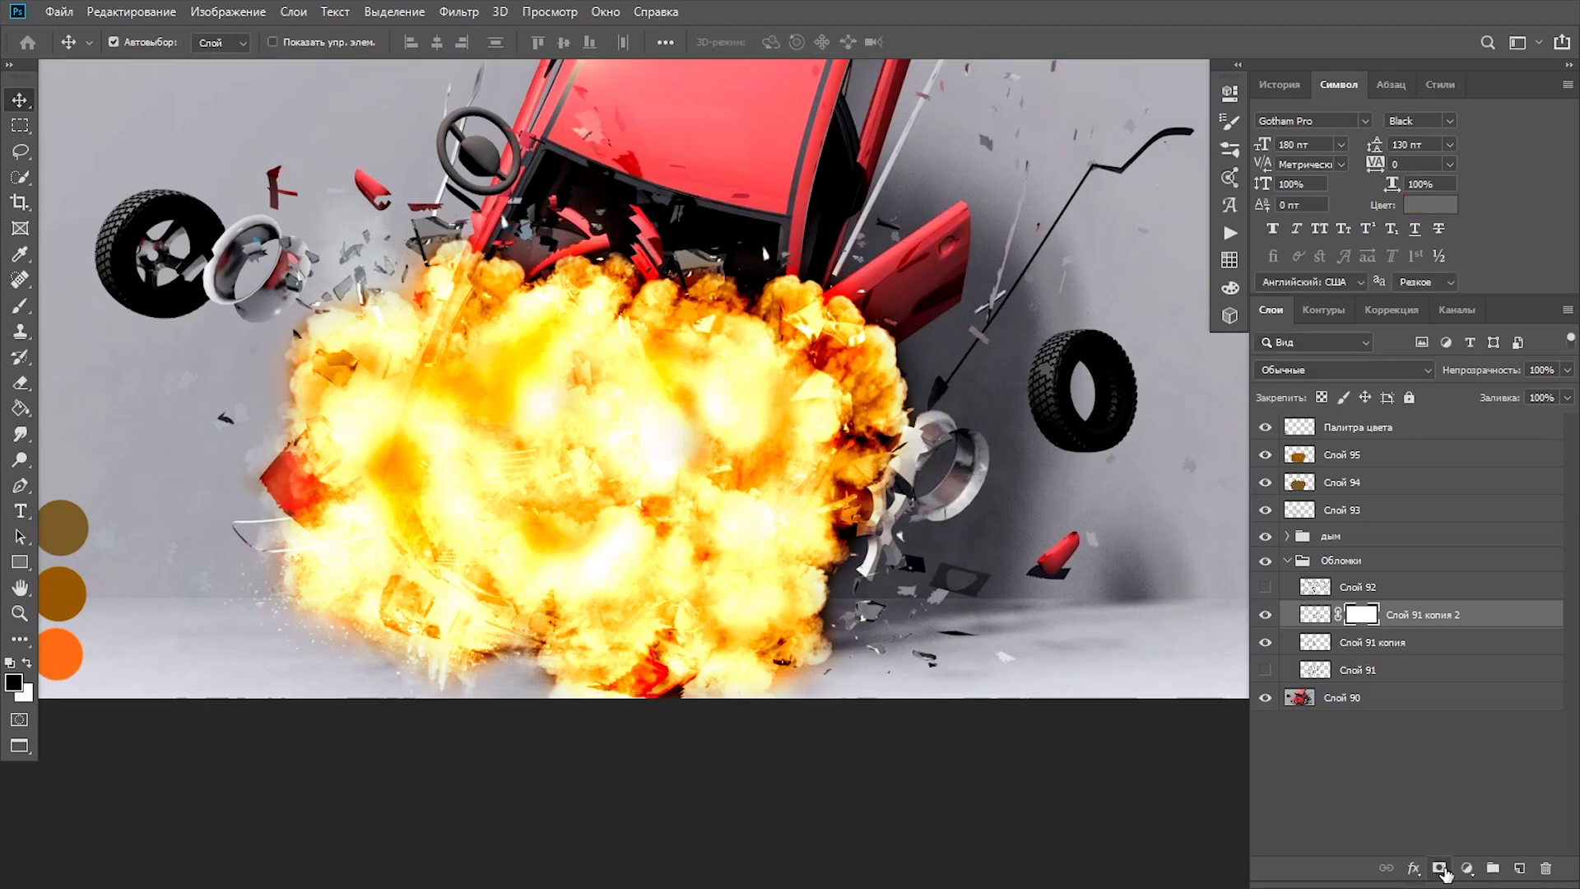
key("b")
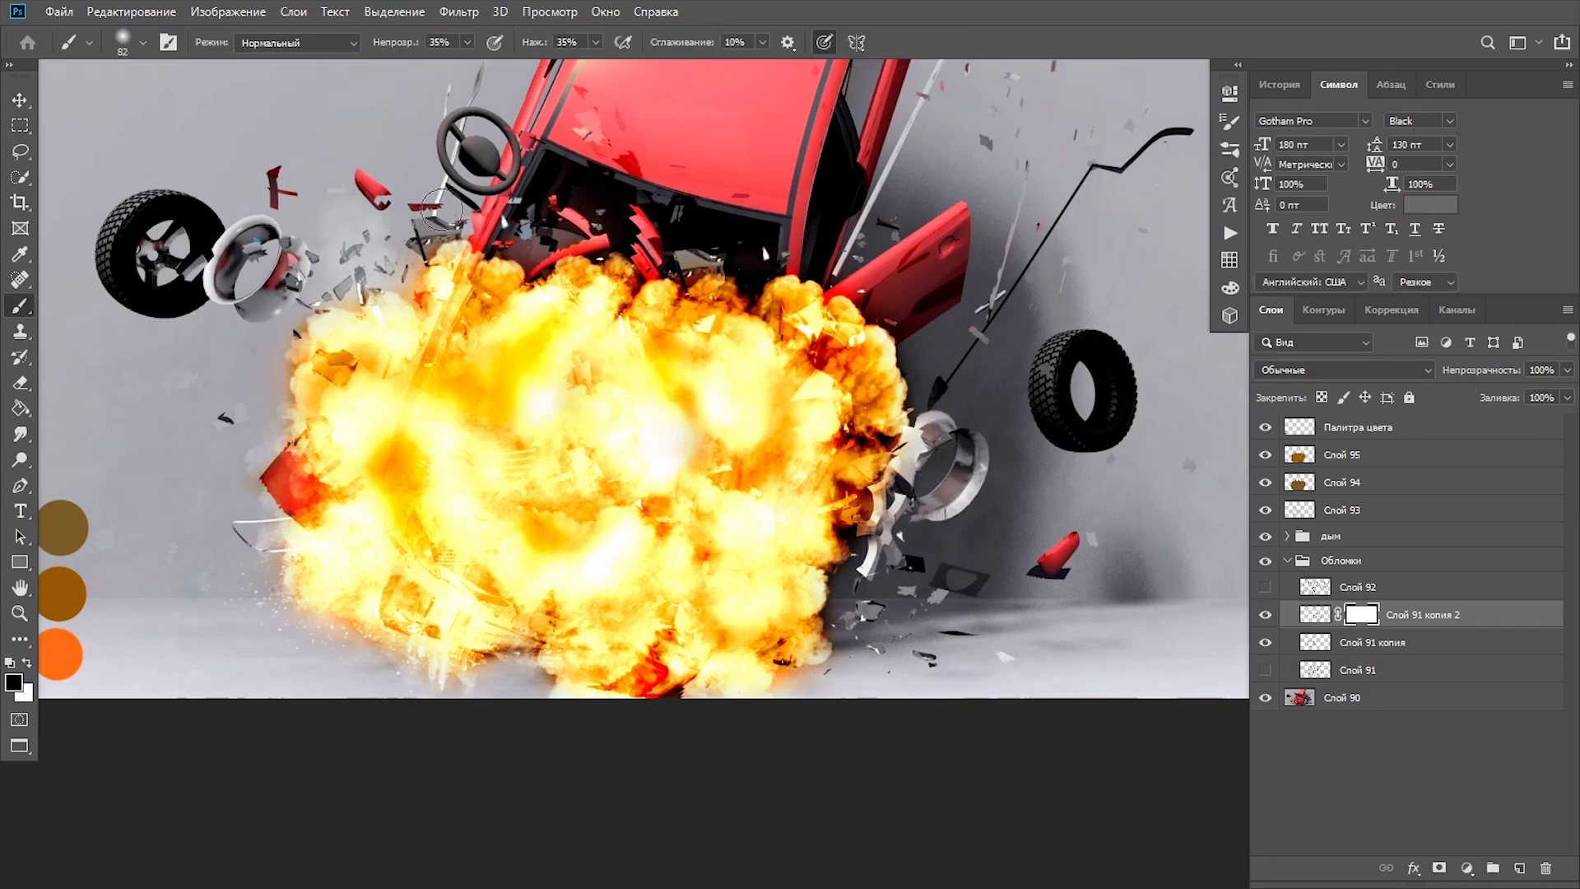
left_click_drag(553, 53, 625, 54)
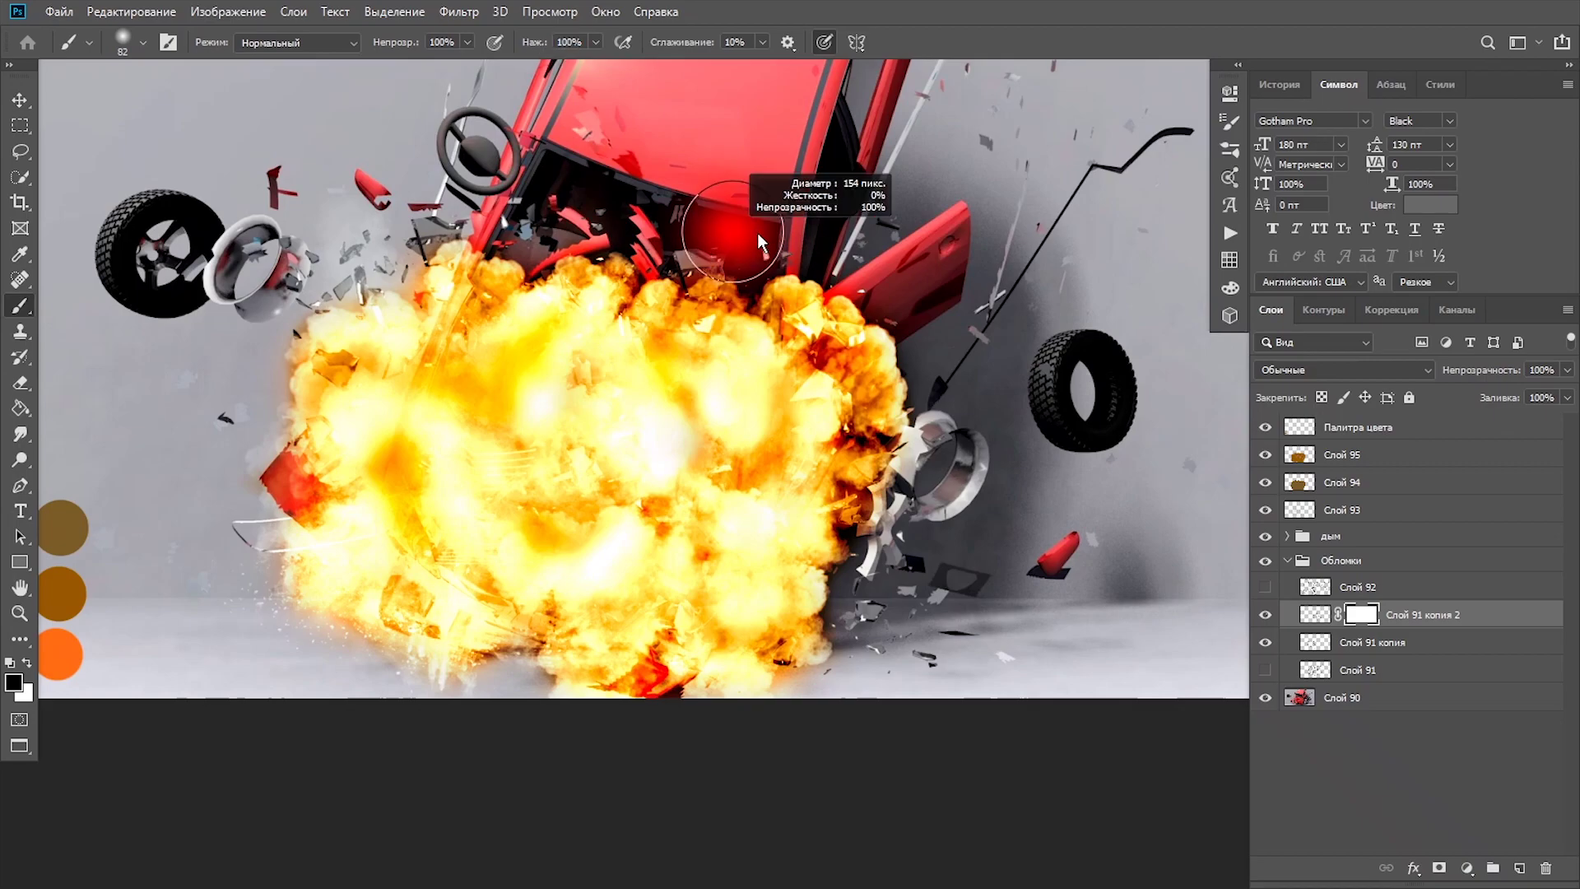
- Add a third debris copy shifted left, masking out the shards left of the explosion
left_click(1366, 642)
key("ctrl+j")
key("ctrl+t")
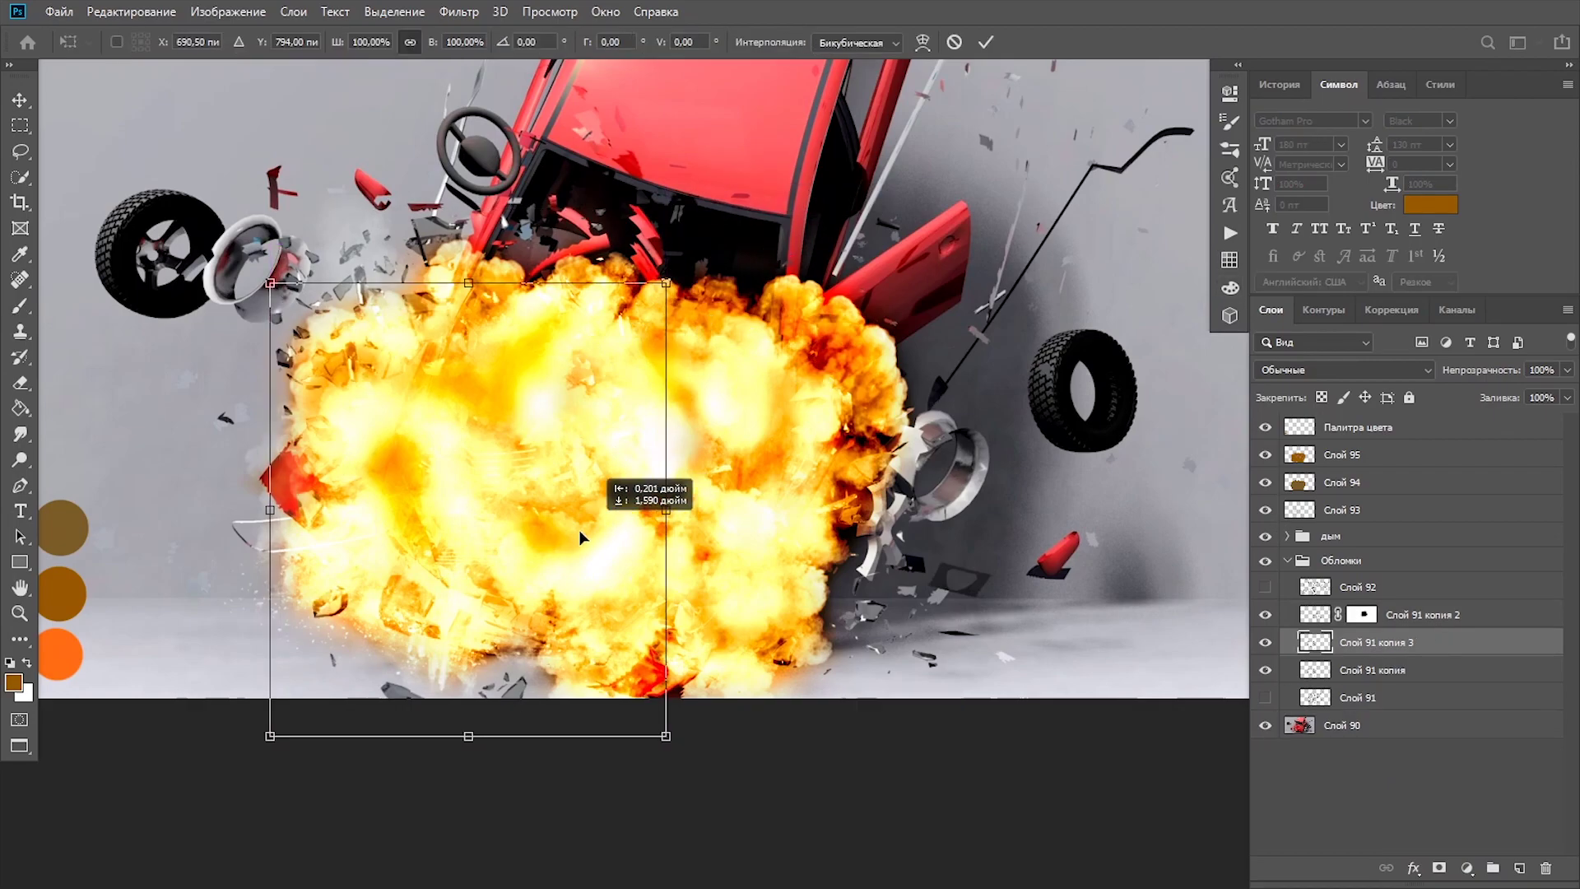
left_click_drag(606, 493, 552, 487)
key("Return")
left_click(1440, 868)
mouse_move(279, 519)
left_mouse_down()
mouse_move(352, 353)
mouse_move(197, 428)
left_mouse_up()
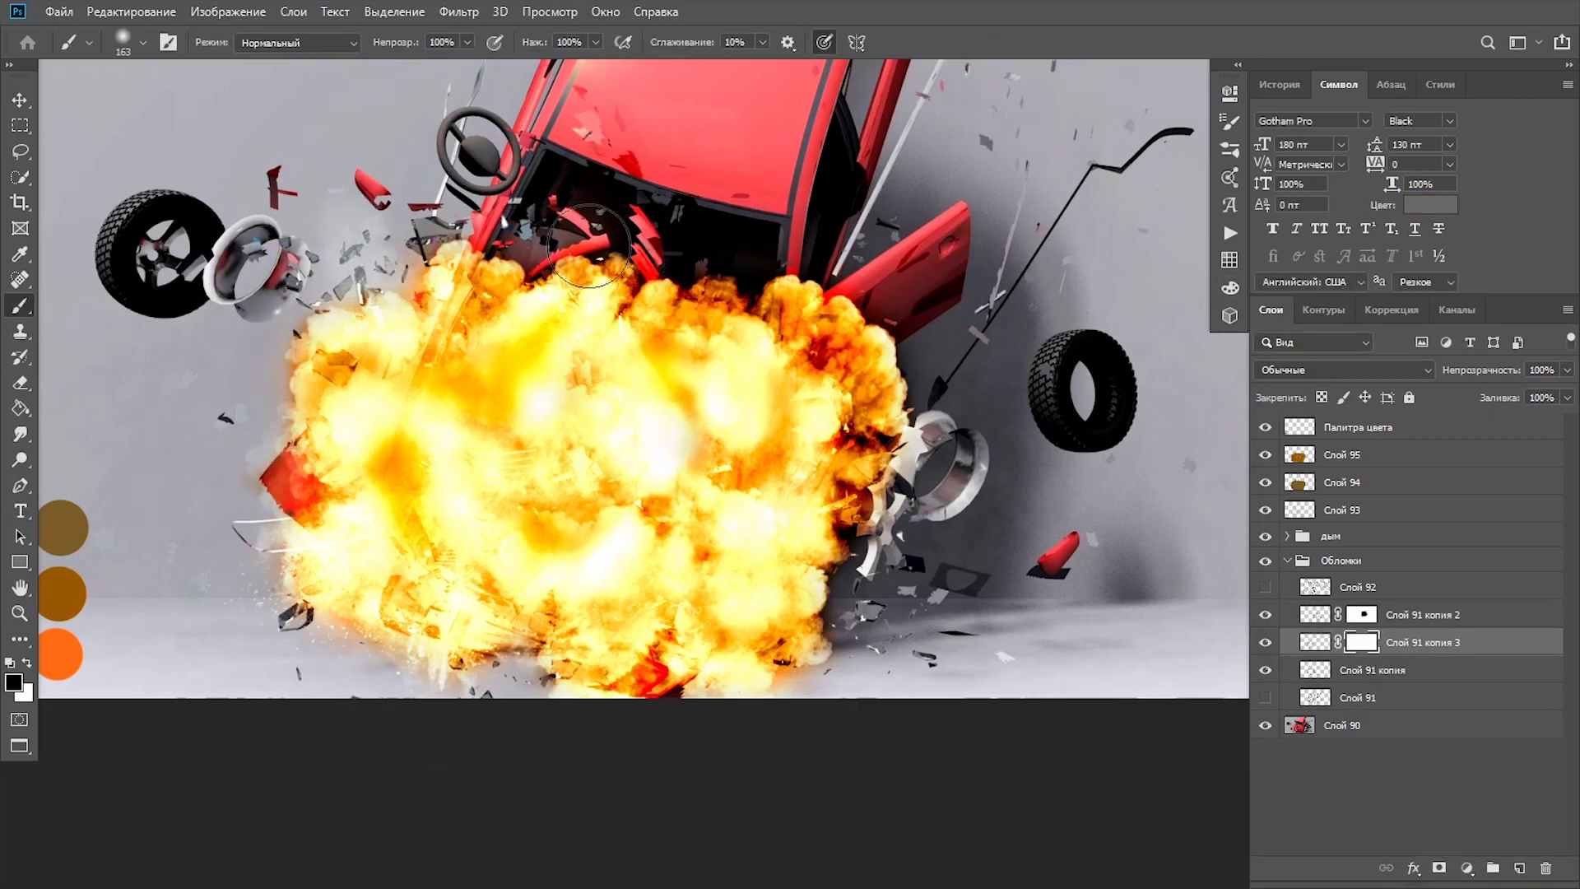
left_click(1289, 537)
scroll(1383, 605, "down", 3)
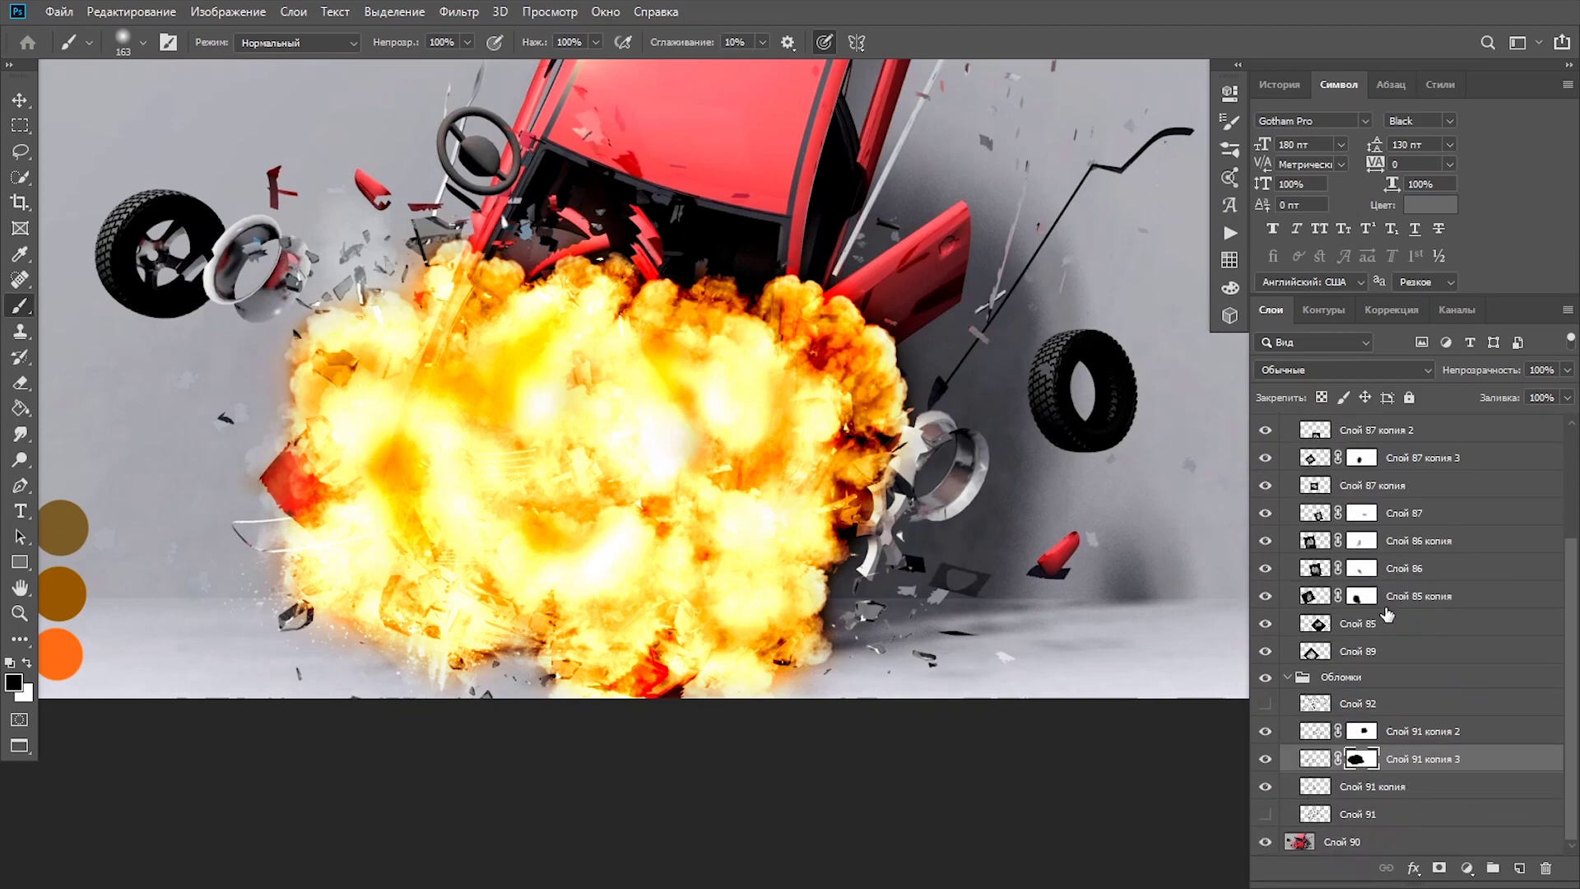
- Place Слой 91 копия between Слой 86 and Слой 86 копия, and raise Слой 91 копия 2 into the smoke group
left_click(1405, 740)
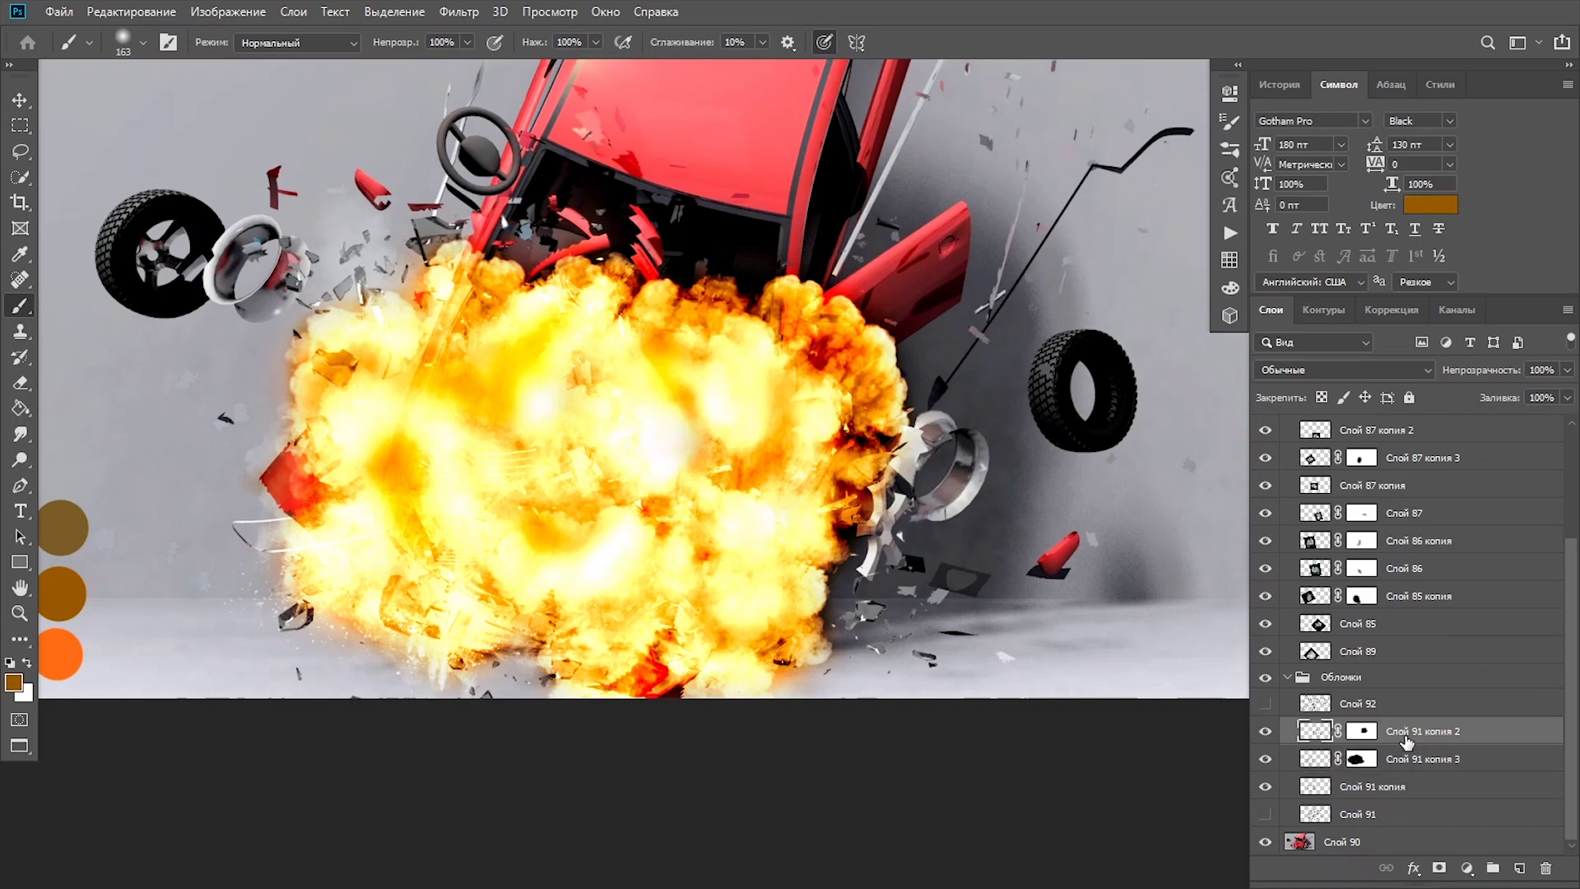
left_click(1405, 771)
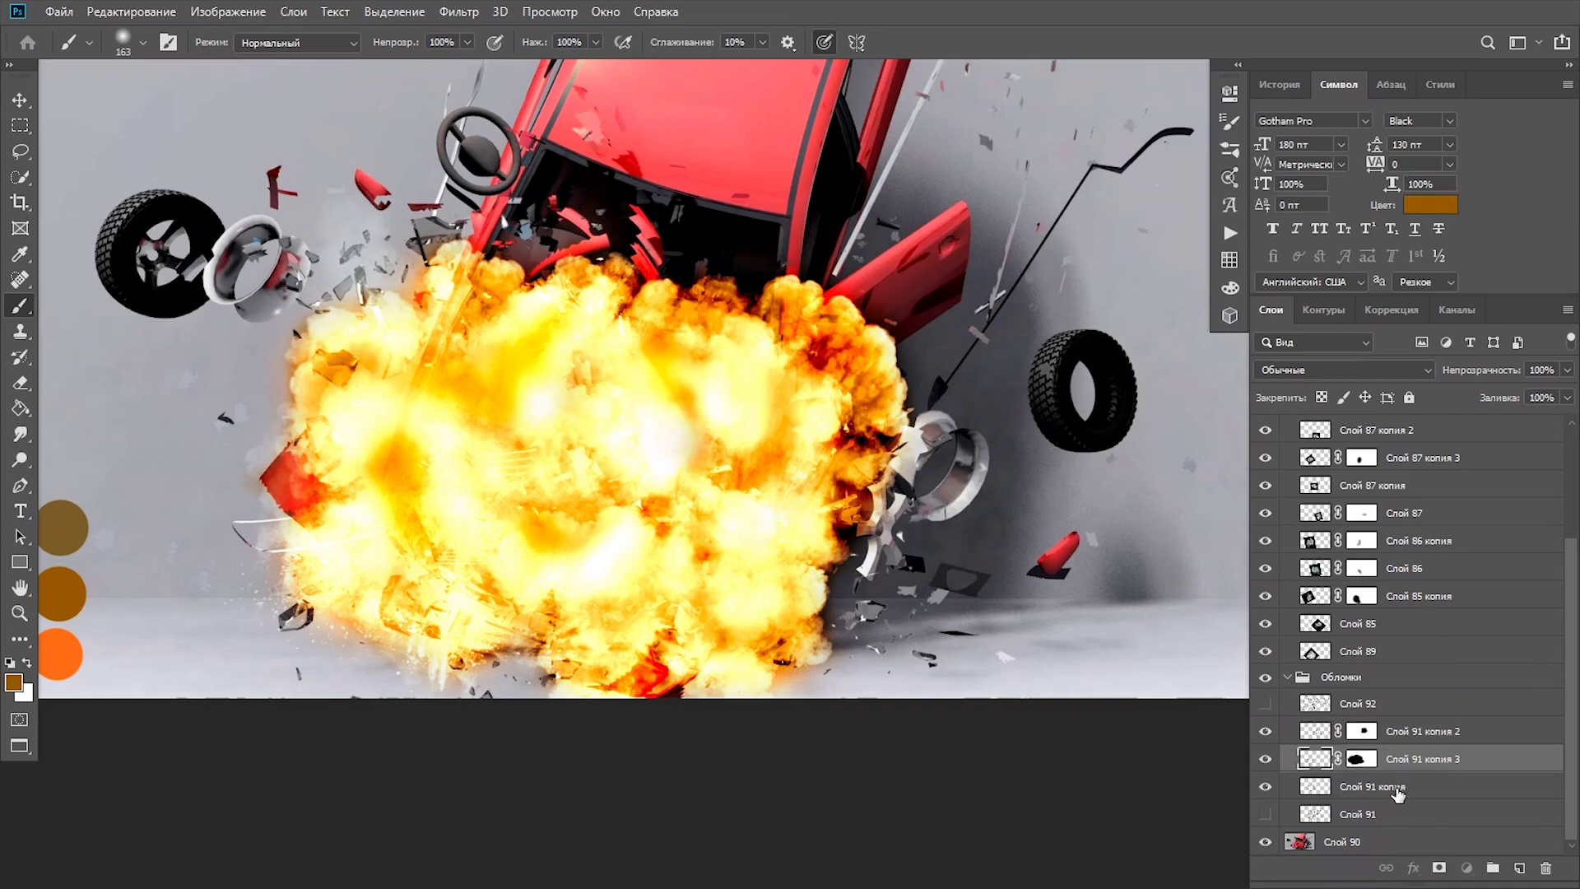
left_click_drag(1399, 786, 1406, 505)
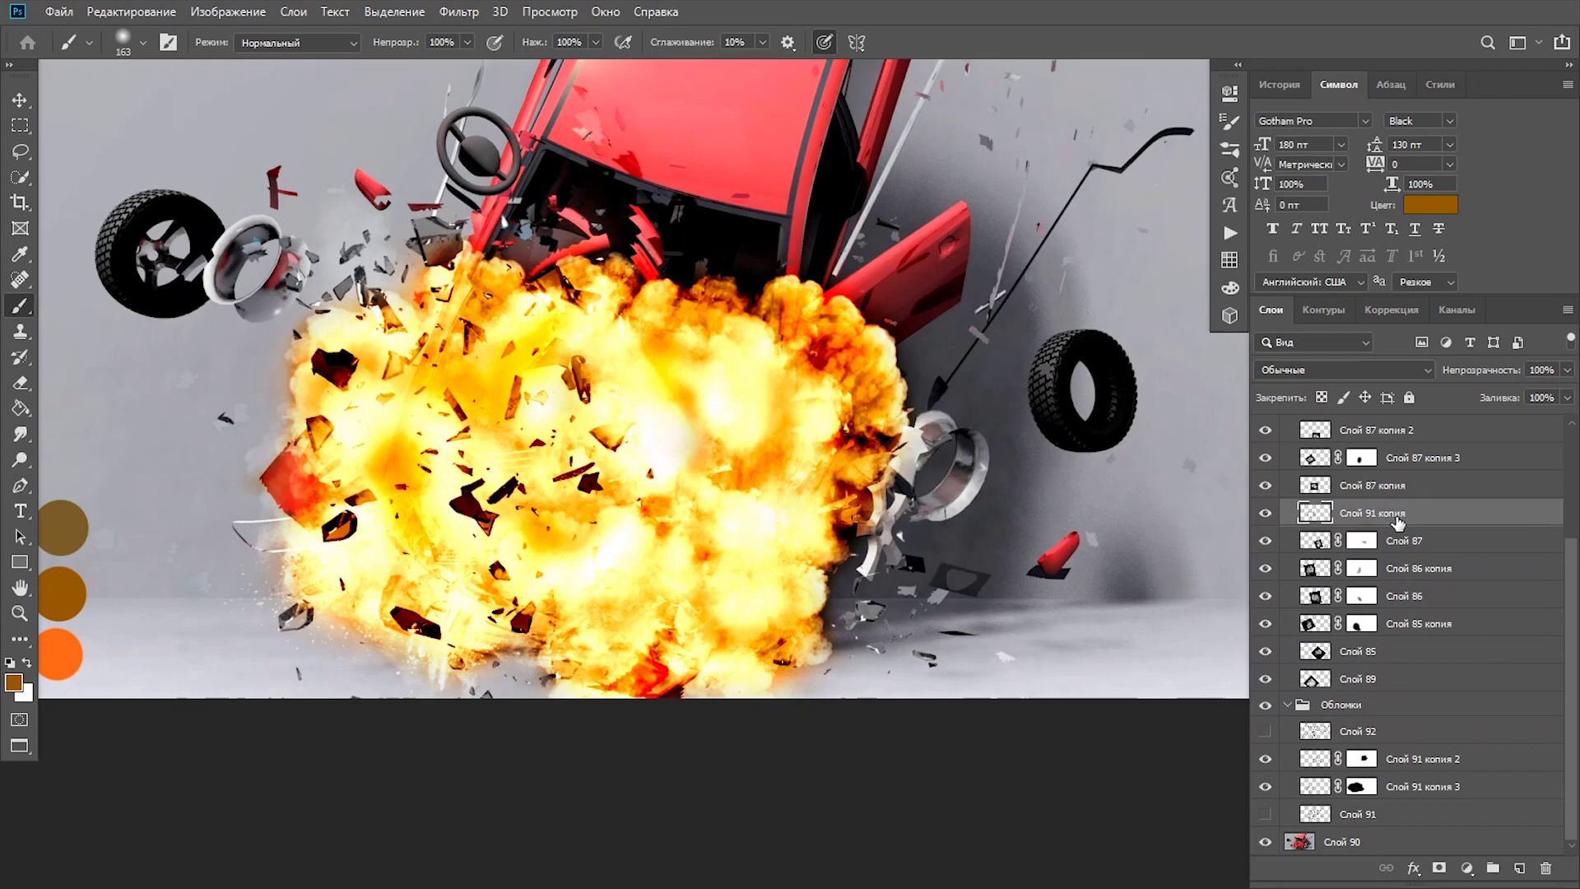
left_click_drag(1398, 519, 1393, 611)
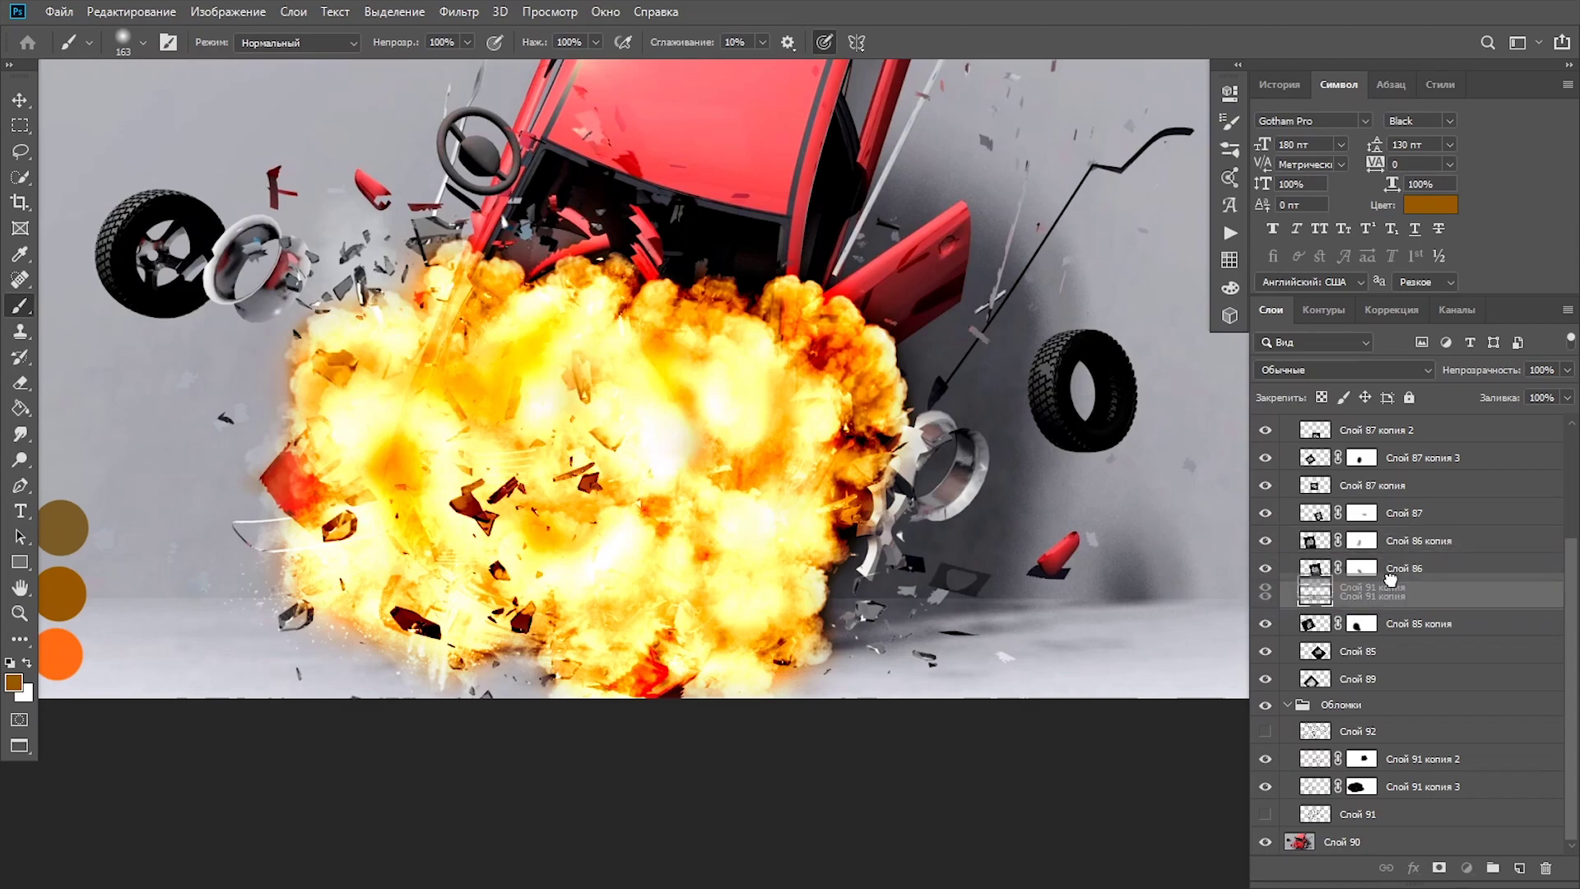
mouse_move(1393, 609)
left_mouse_down()
mouse_move(1400, 559)
mouse_move(1383, 659)
left_mouse_up()
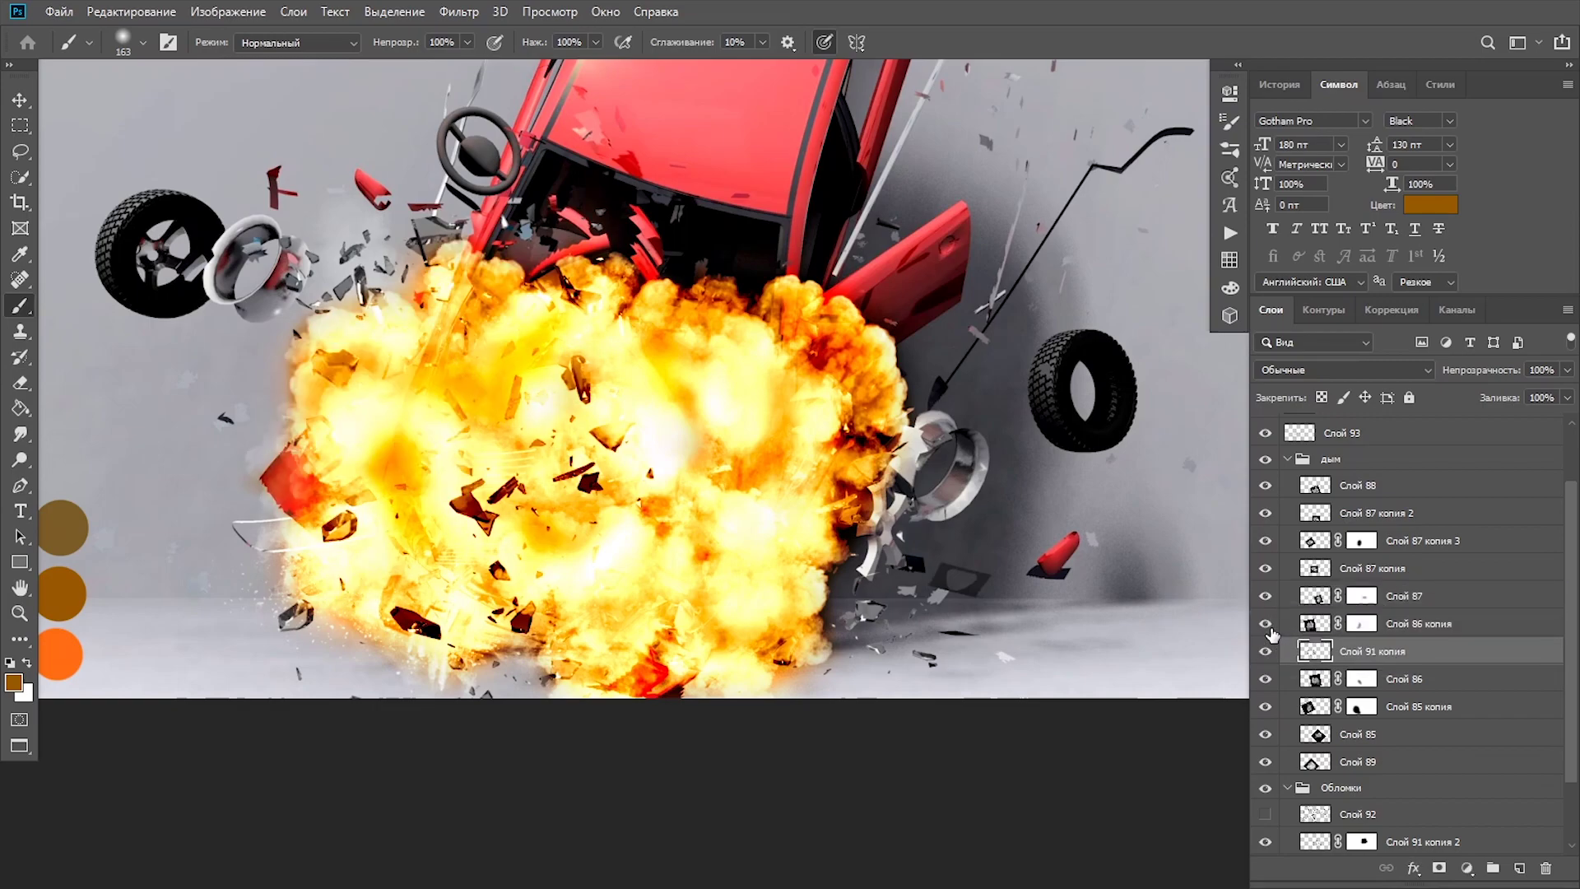
left_click(1362, 623)
key("d")
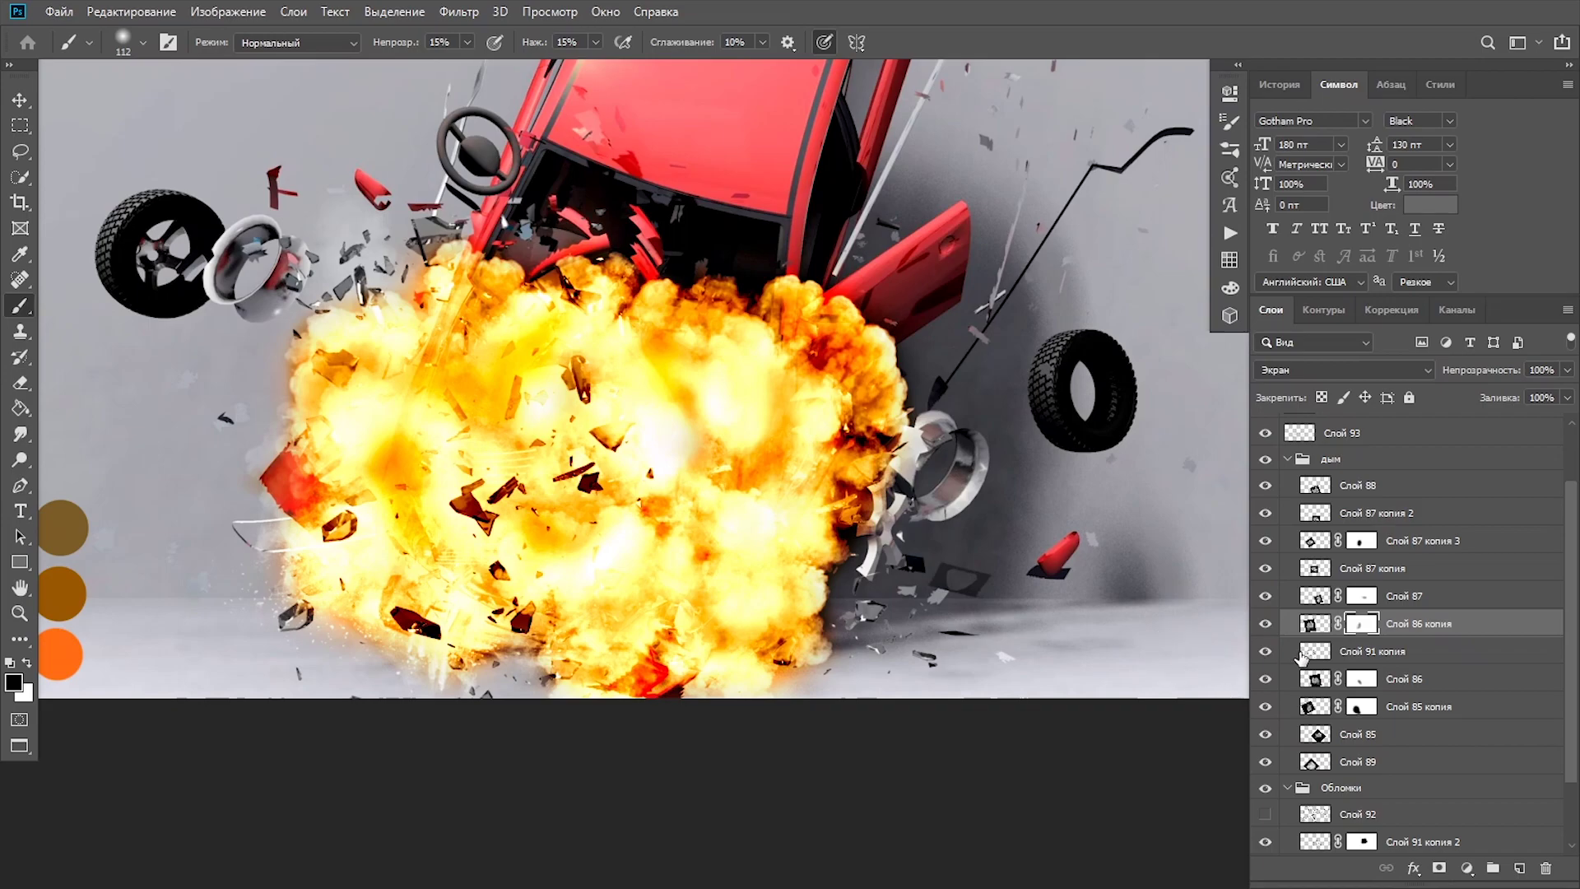
left_click(1375, 651)
left_click_drag(1370, 625, 1369, 614)
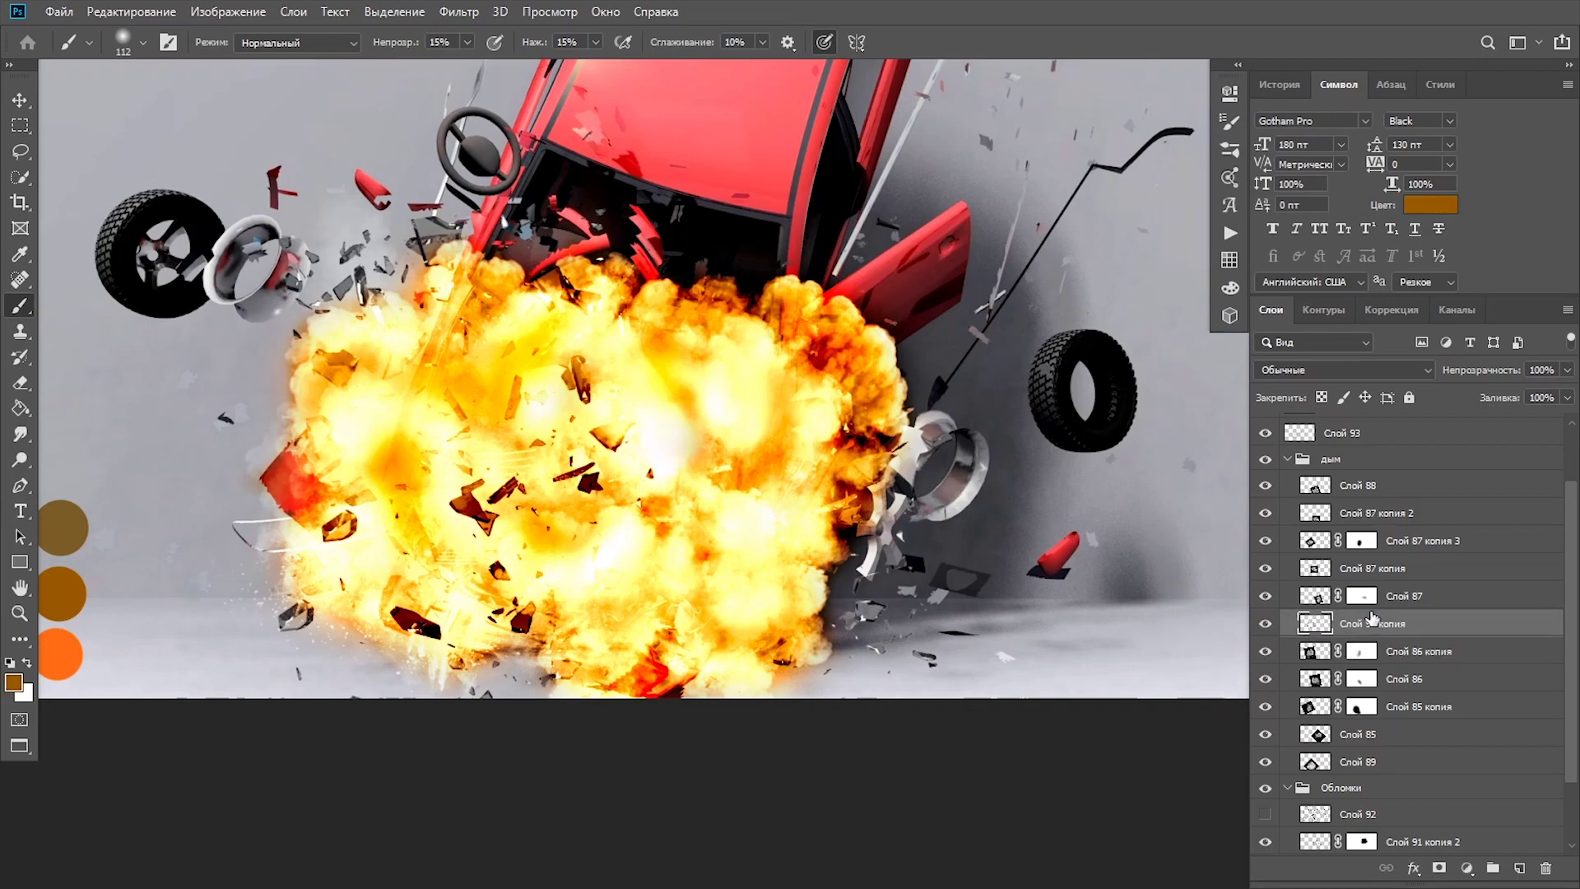
left_click(1361, 623)
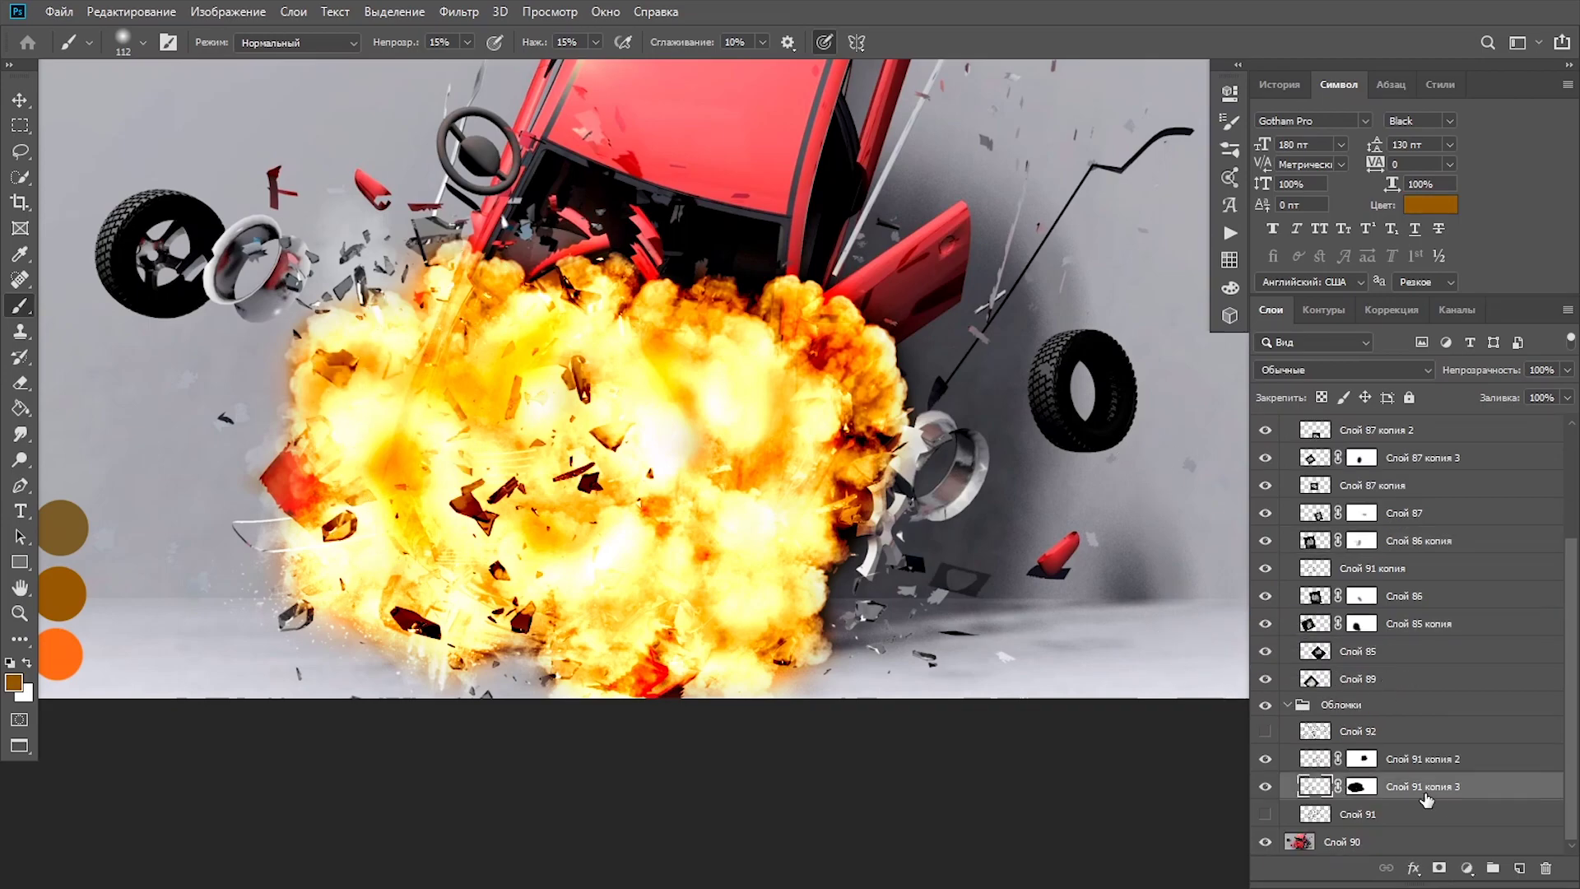
mouse_move(1416, 841)
left_mouse_down()
mouse_move(1399, 706)
mouse_move(1412, 469)
mouse_move(1407, 755)
mouse_move(1410, 484)
left_mouse_up()
- Rotate Слой 91 копия 2 and mask out its dark fragments at the fireball's centre
key("ctrl+t")
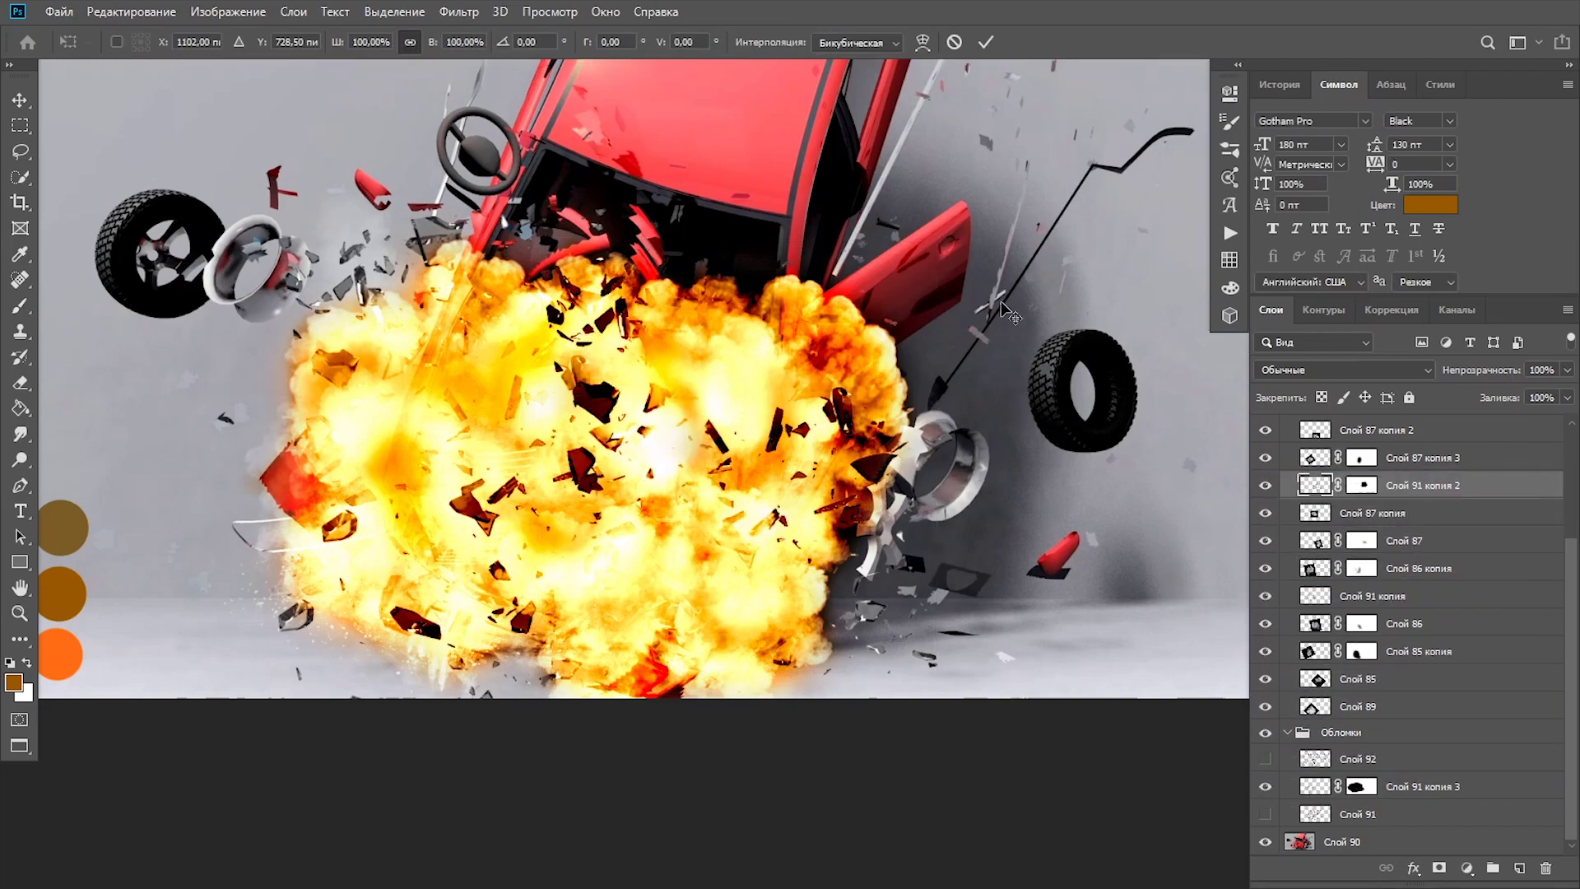
left_click_drag(635, 345, 813, 429)
key("Return")
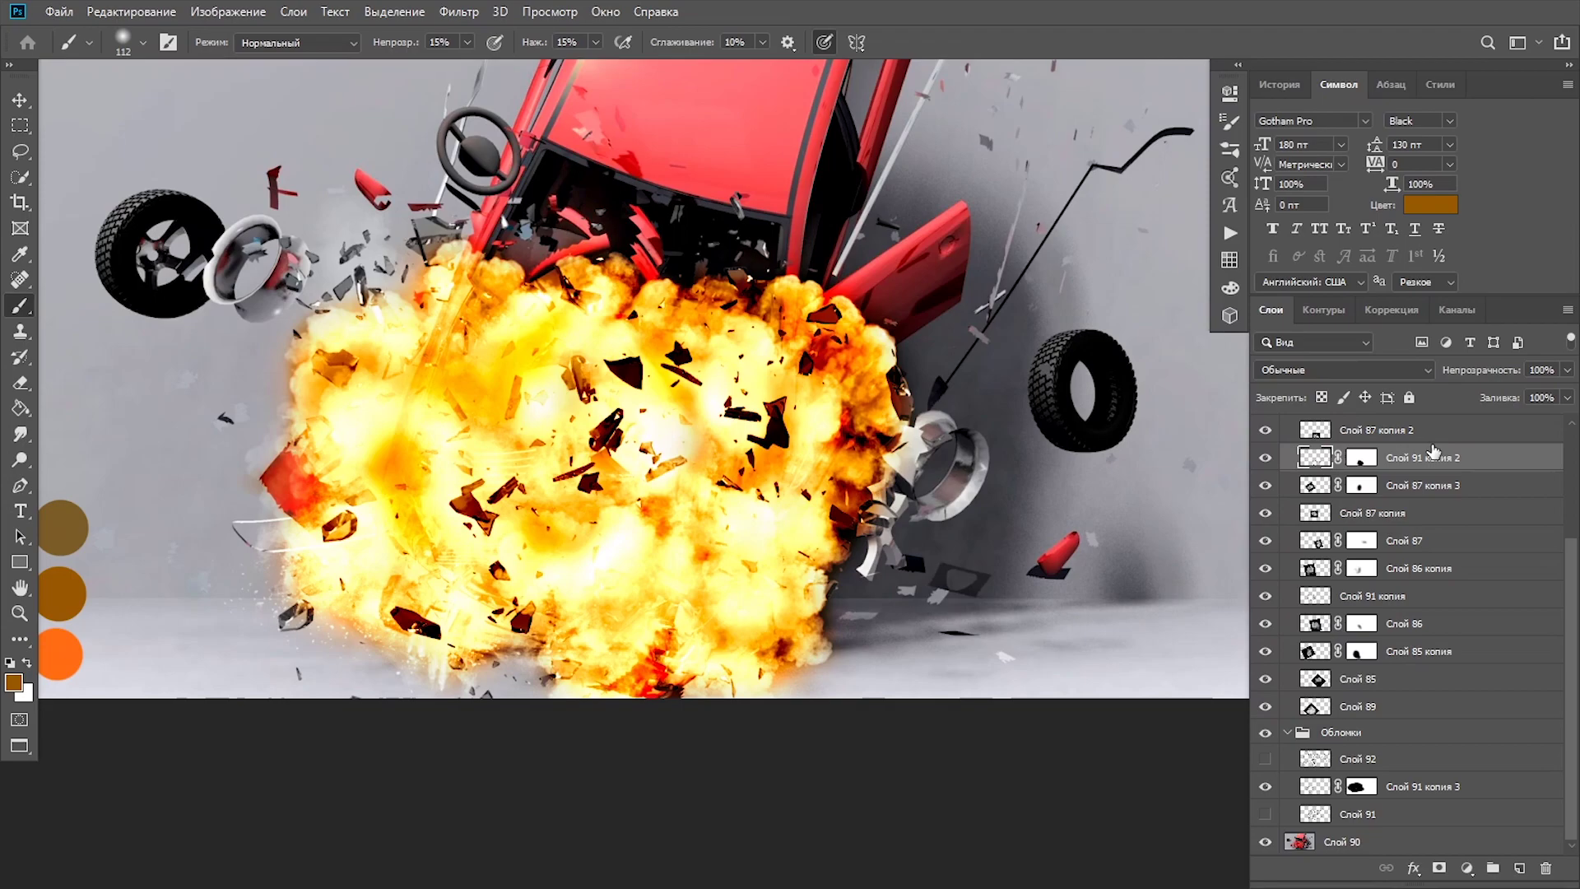
left_click_drag(1411, 485, 1424, 444)
key("d")
key("b")
left_click_drag(608, 58, 651, 57)
mouse_move(626, 354)
left_mouse_down()
mouse_move(751, 428)
mouse_move(859, 317)
mouse_move(790, 313)
left_mouse_up()
- Duplicate it as masked Слой 91 копия 4 and move it below Слой 86 копия
key("ctrl+j")
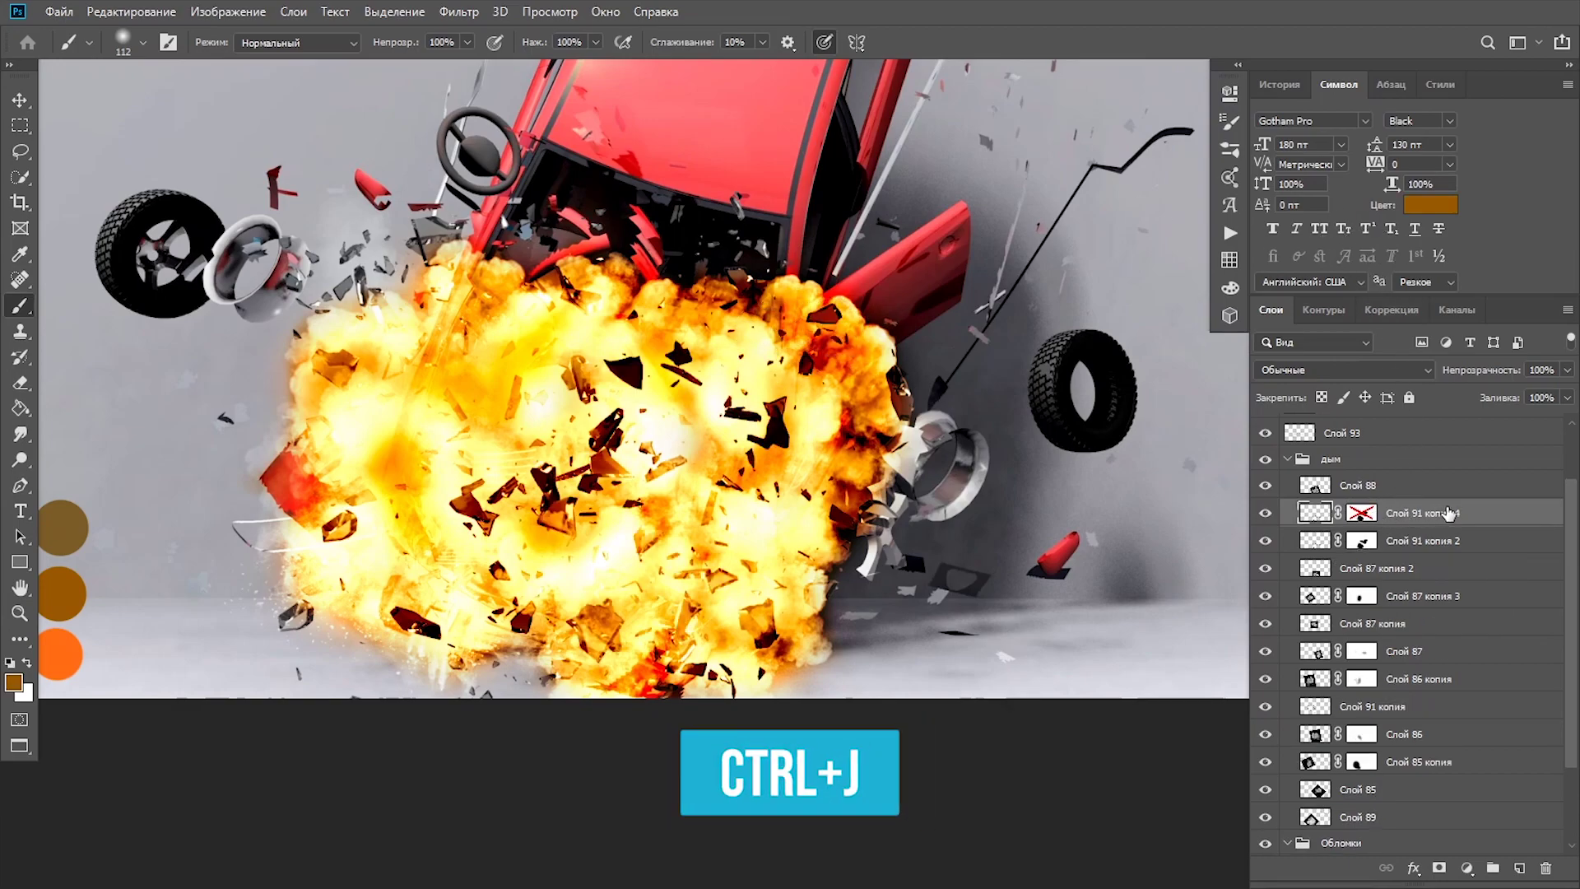
mouse_move(1362, 517)
left_mouse_down()
mouse_move(1428, 638)
mouse_move(1272, 517)
left_mouse_up()
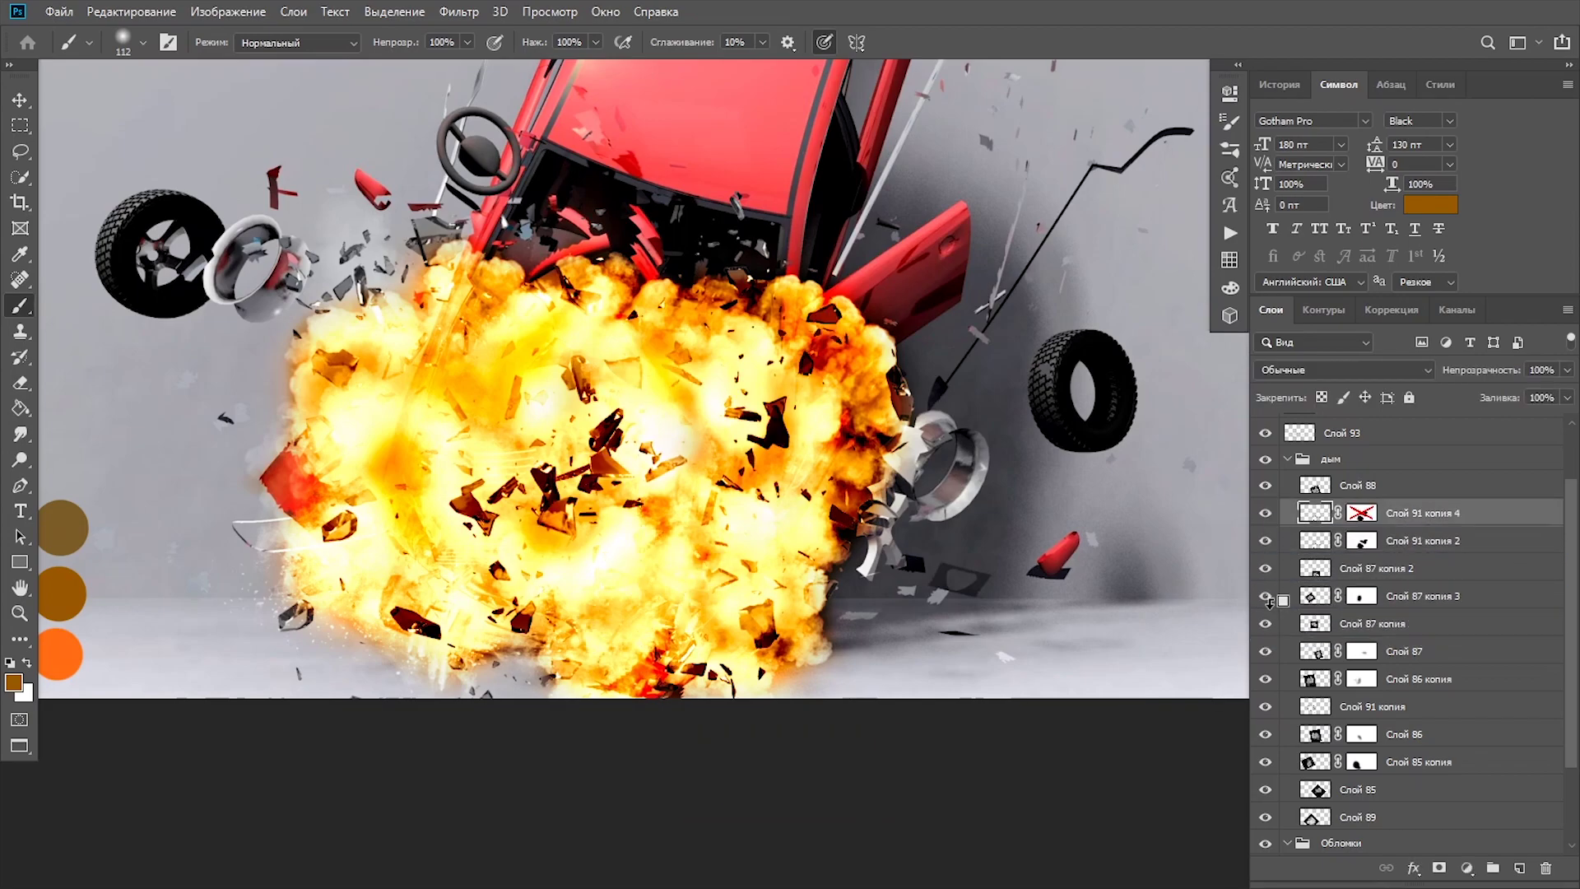
left_click(1362, 540)
mouse_move(1339, 517)
left_mouse_down()
mouse_move(1430, 654)
mouse_move(1429, 685)
left_mouse_up()
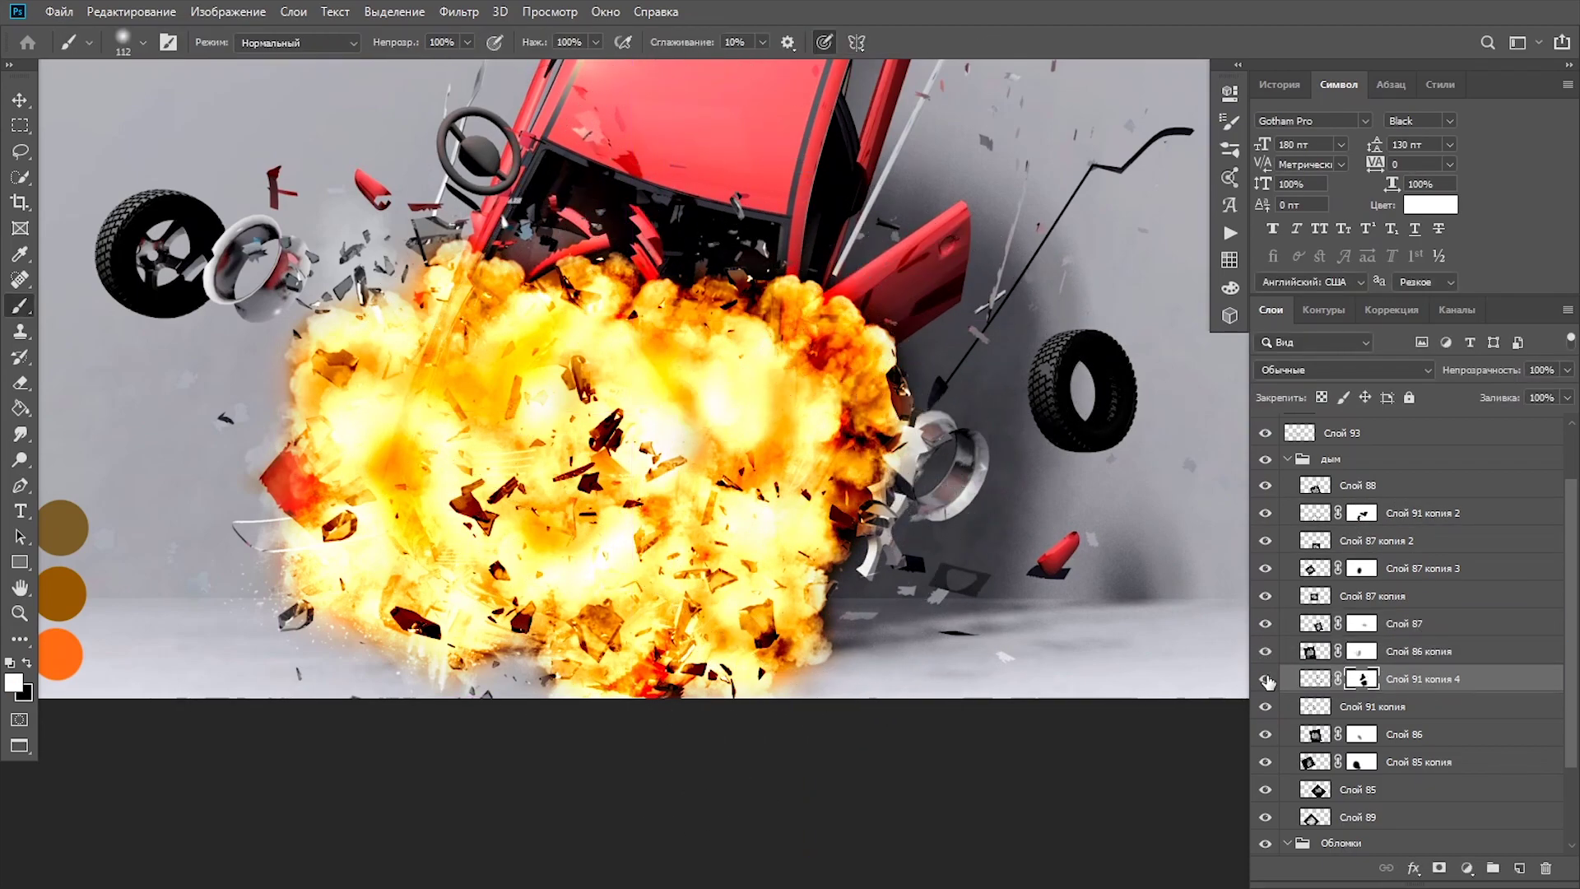
left_click(1362, 679)
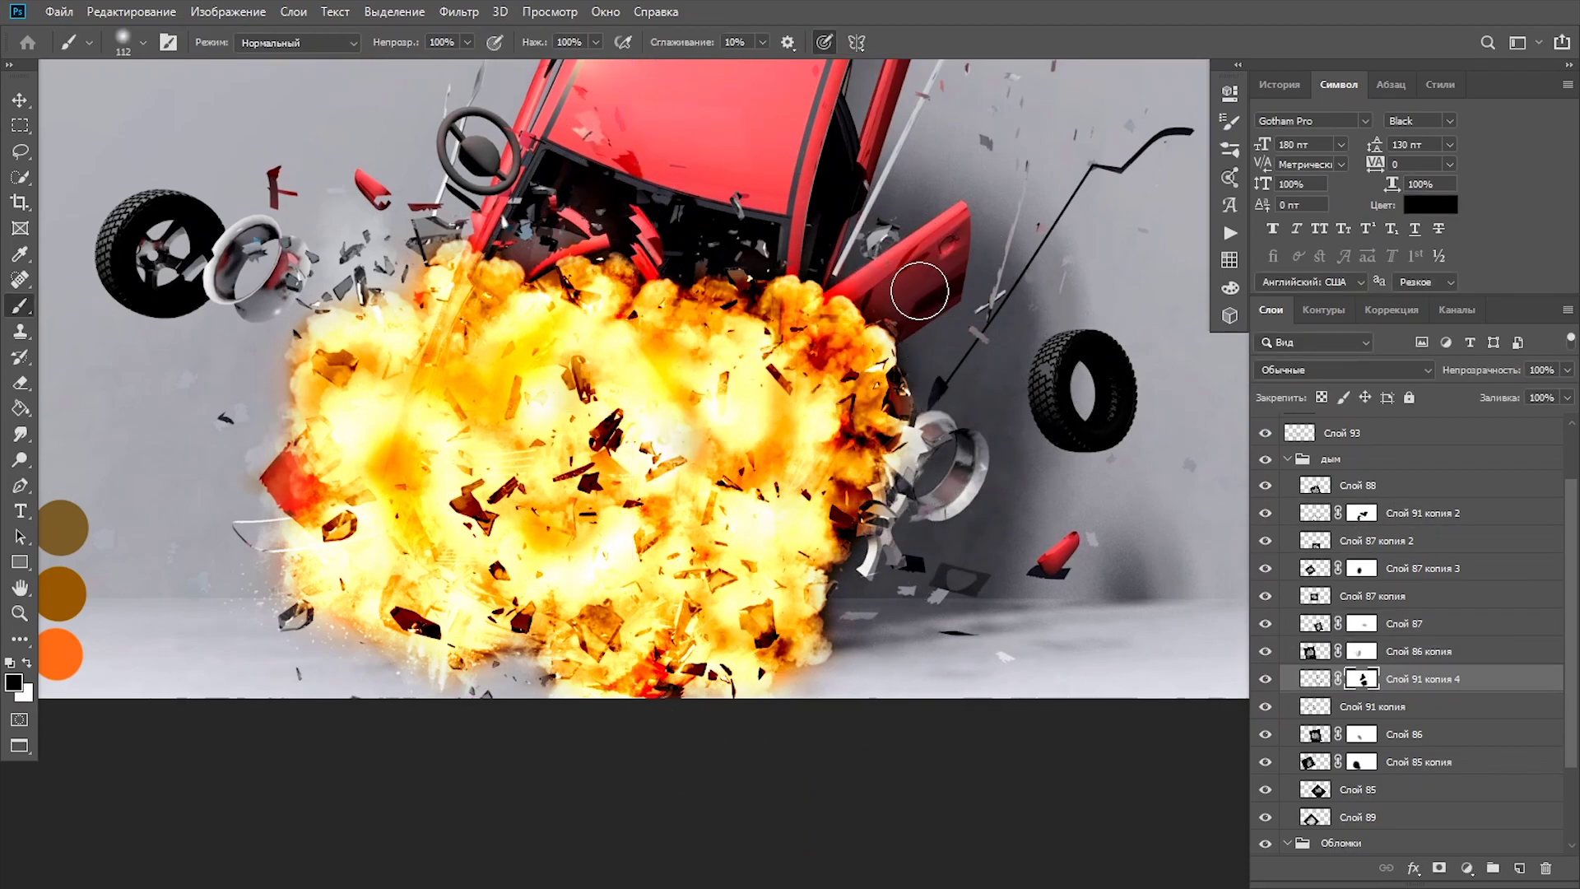
scroll(1250, 790, "down", 4)
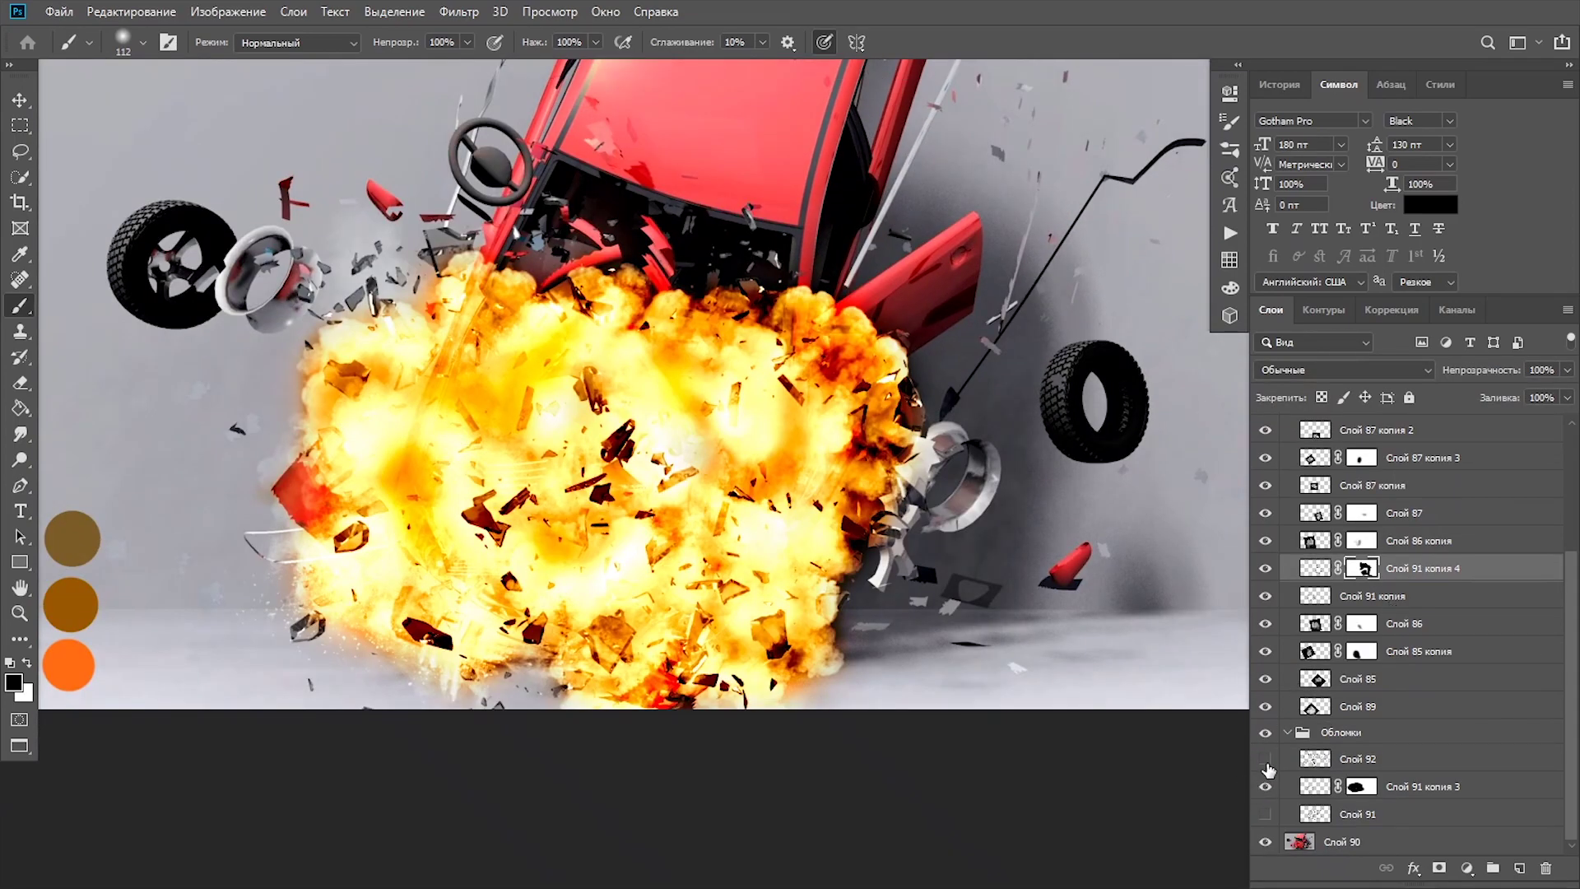
- Copy grey shard layer Слой 92, hide the original, scale the copy to 52.59% and move it into the smoke stack
left_click(1267, 761)
left_click(1377, 759)
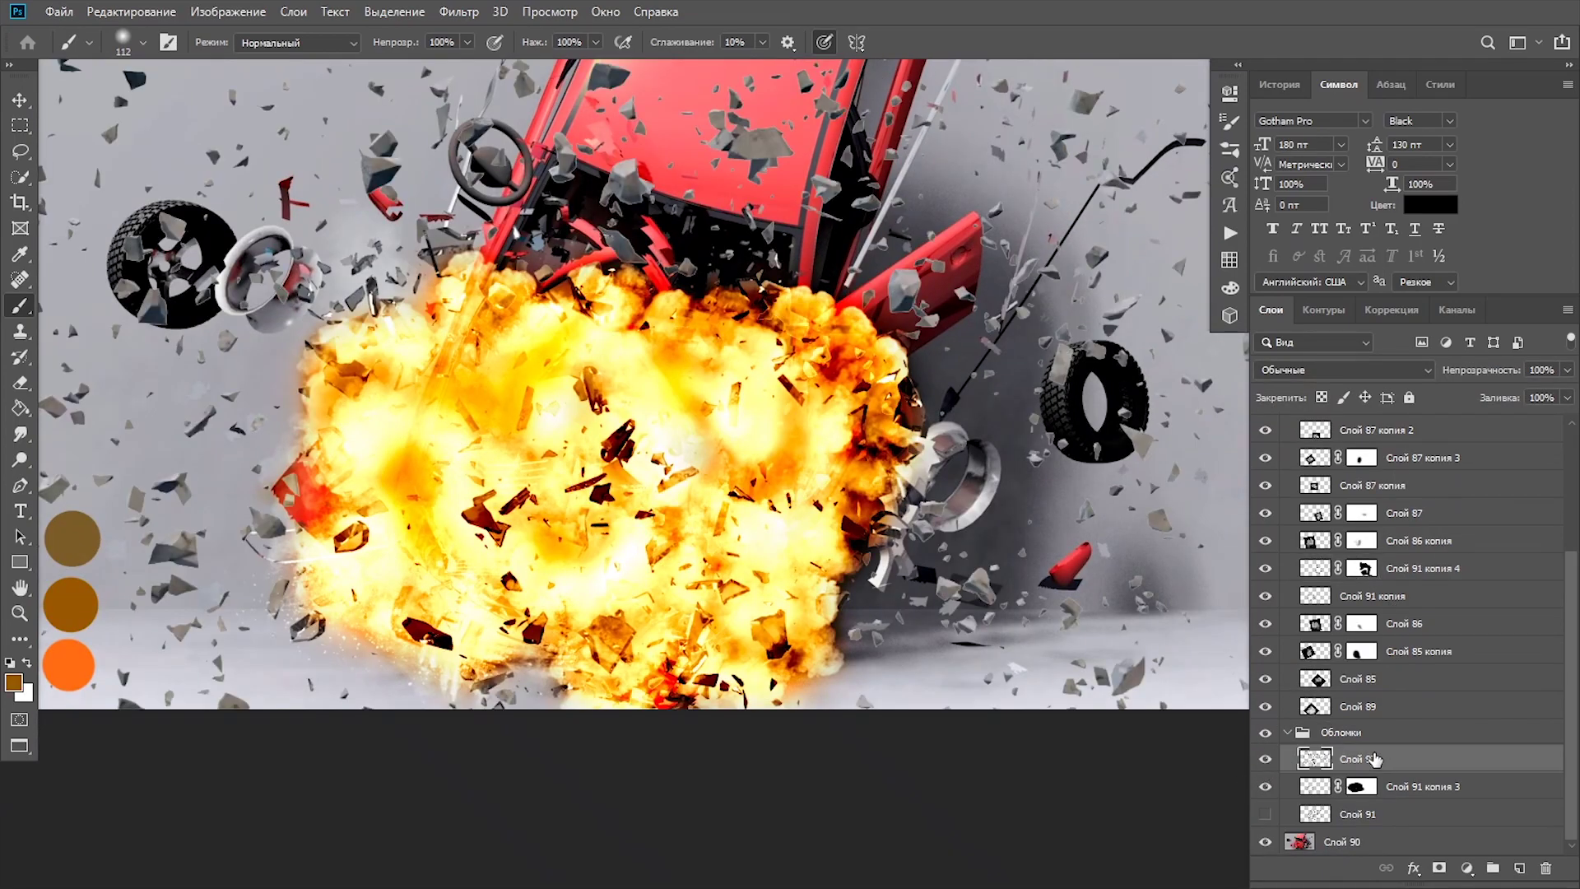
key("ctrl+j")
left_click(1265, 786)
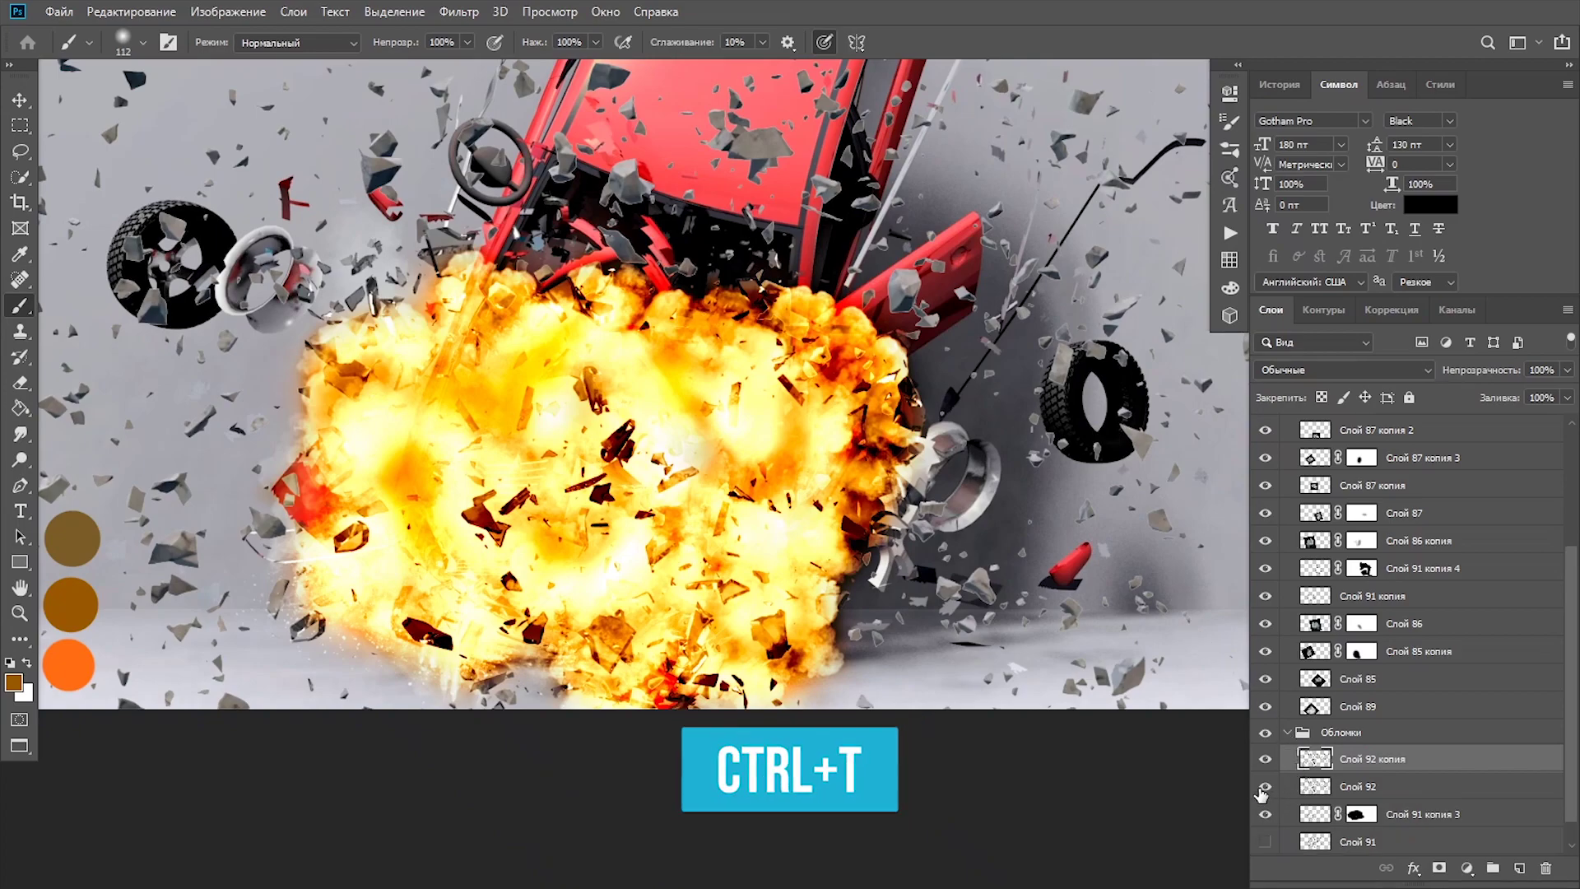
key("ctrl+t")
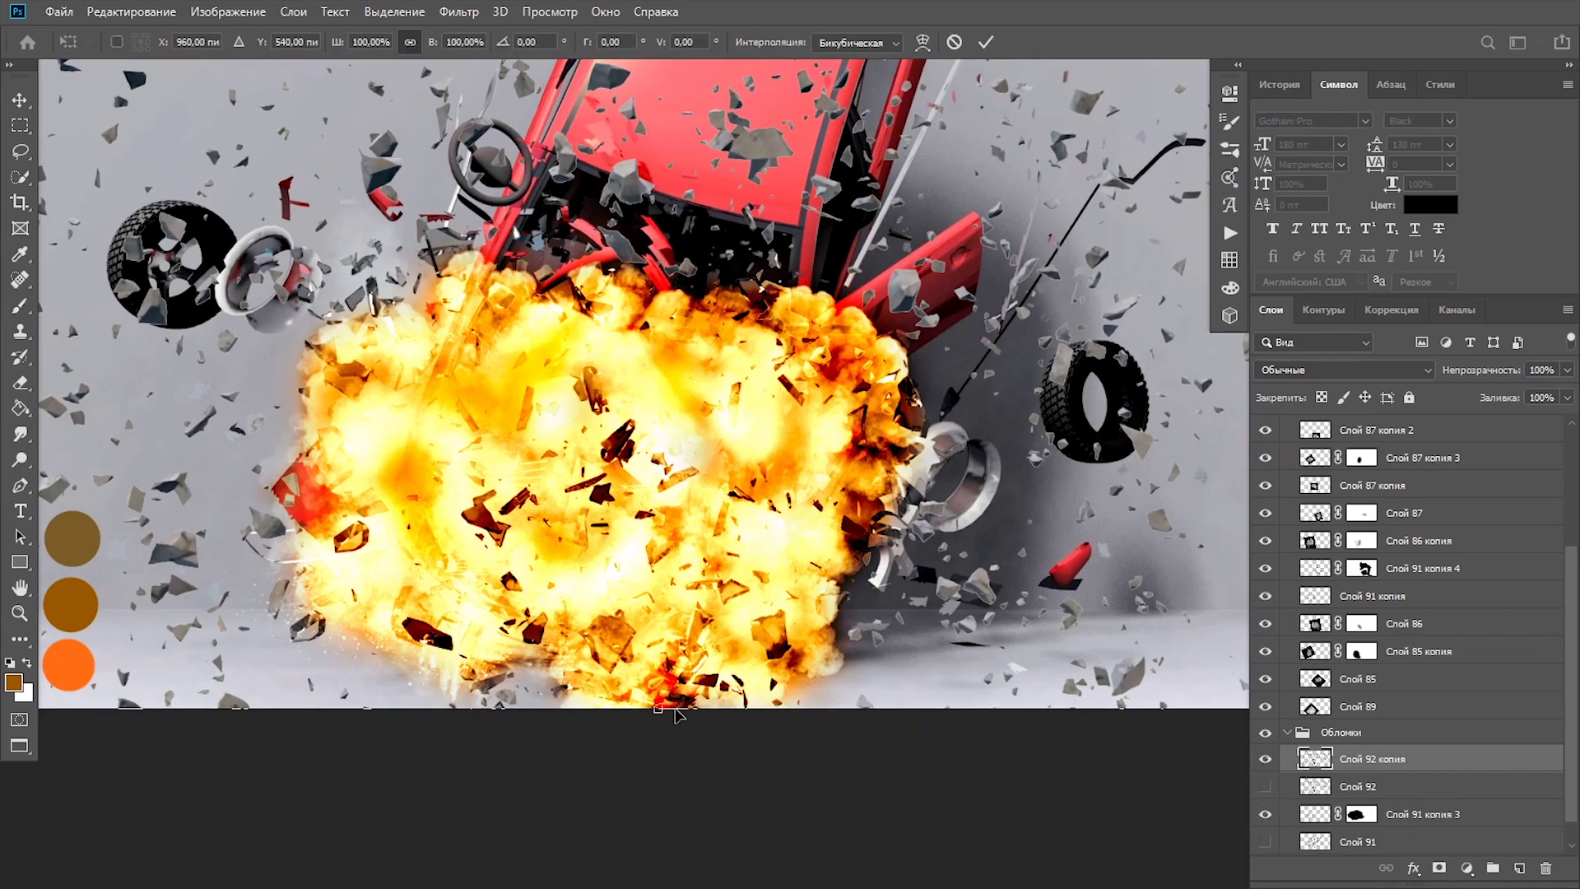
mouse_move(659, 703)
left_mouse_down()
mouse_move(735, 371)
mouse_move(689, 512)
left_mouse_up()
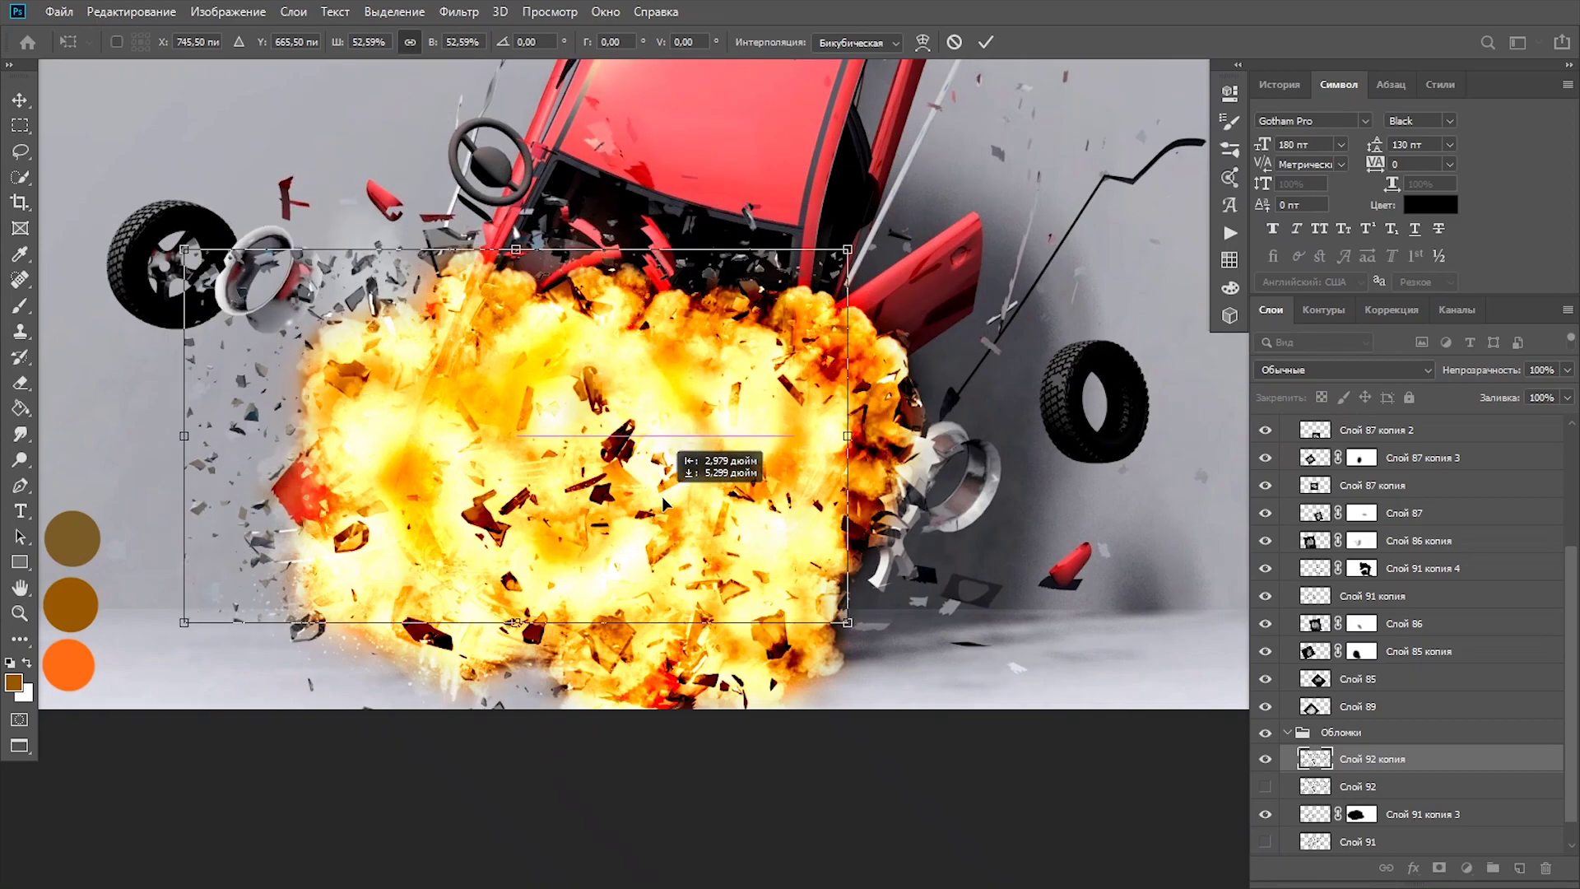
key("Return")
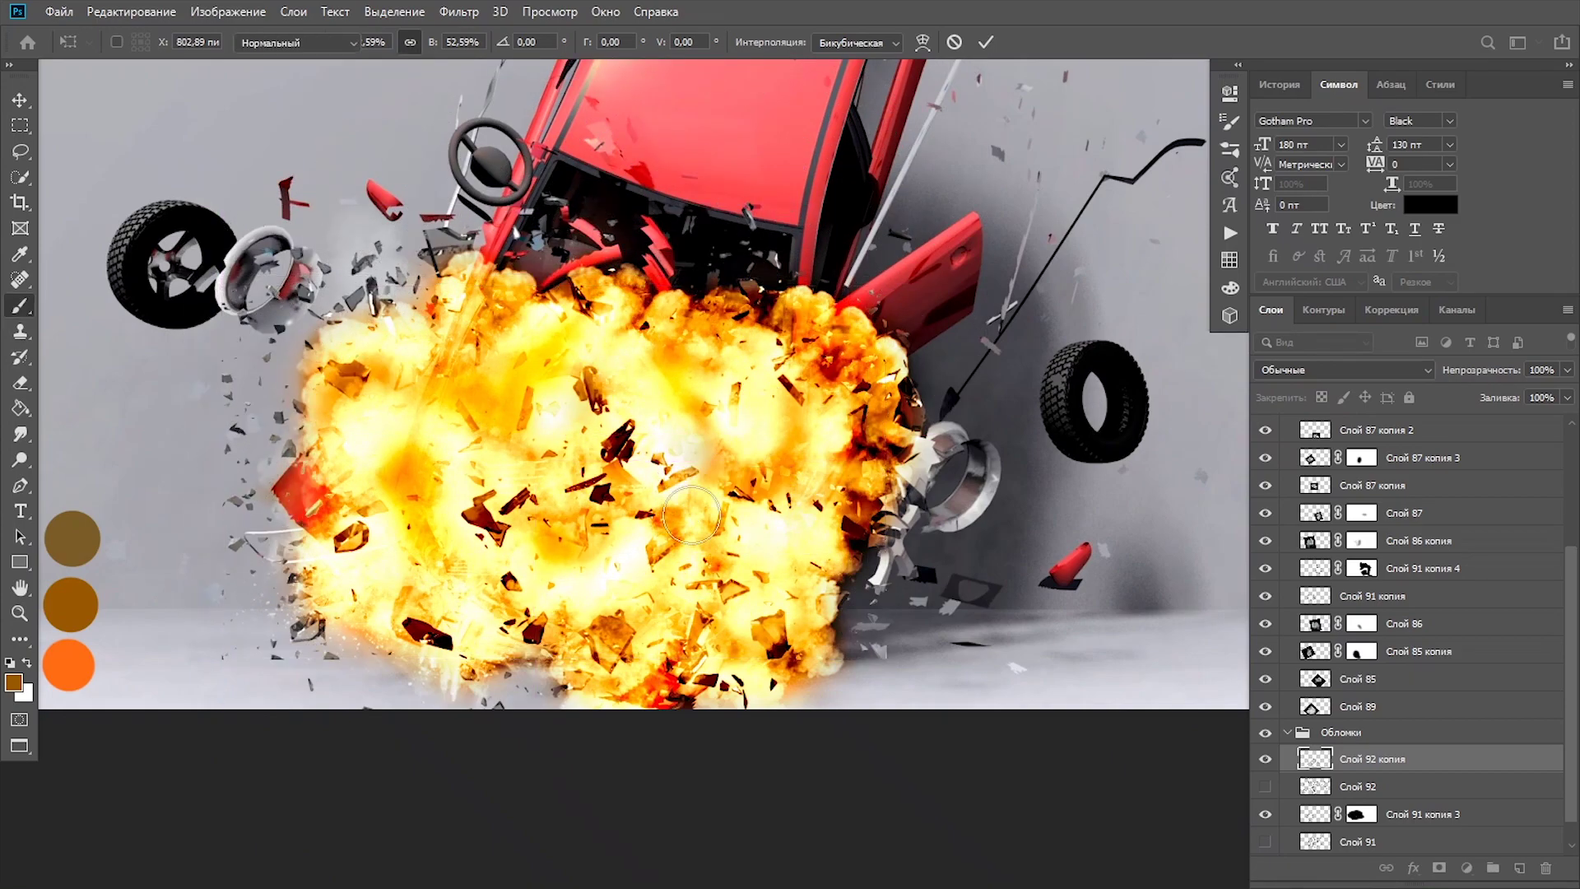
key("b")
mouse_move(1374, 770)
left_mouse_down()
mouse_move(1351, 492)
mouse_move(1357, 504)
left_mouse_up()
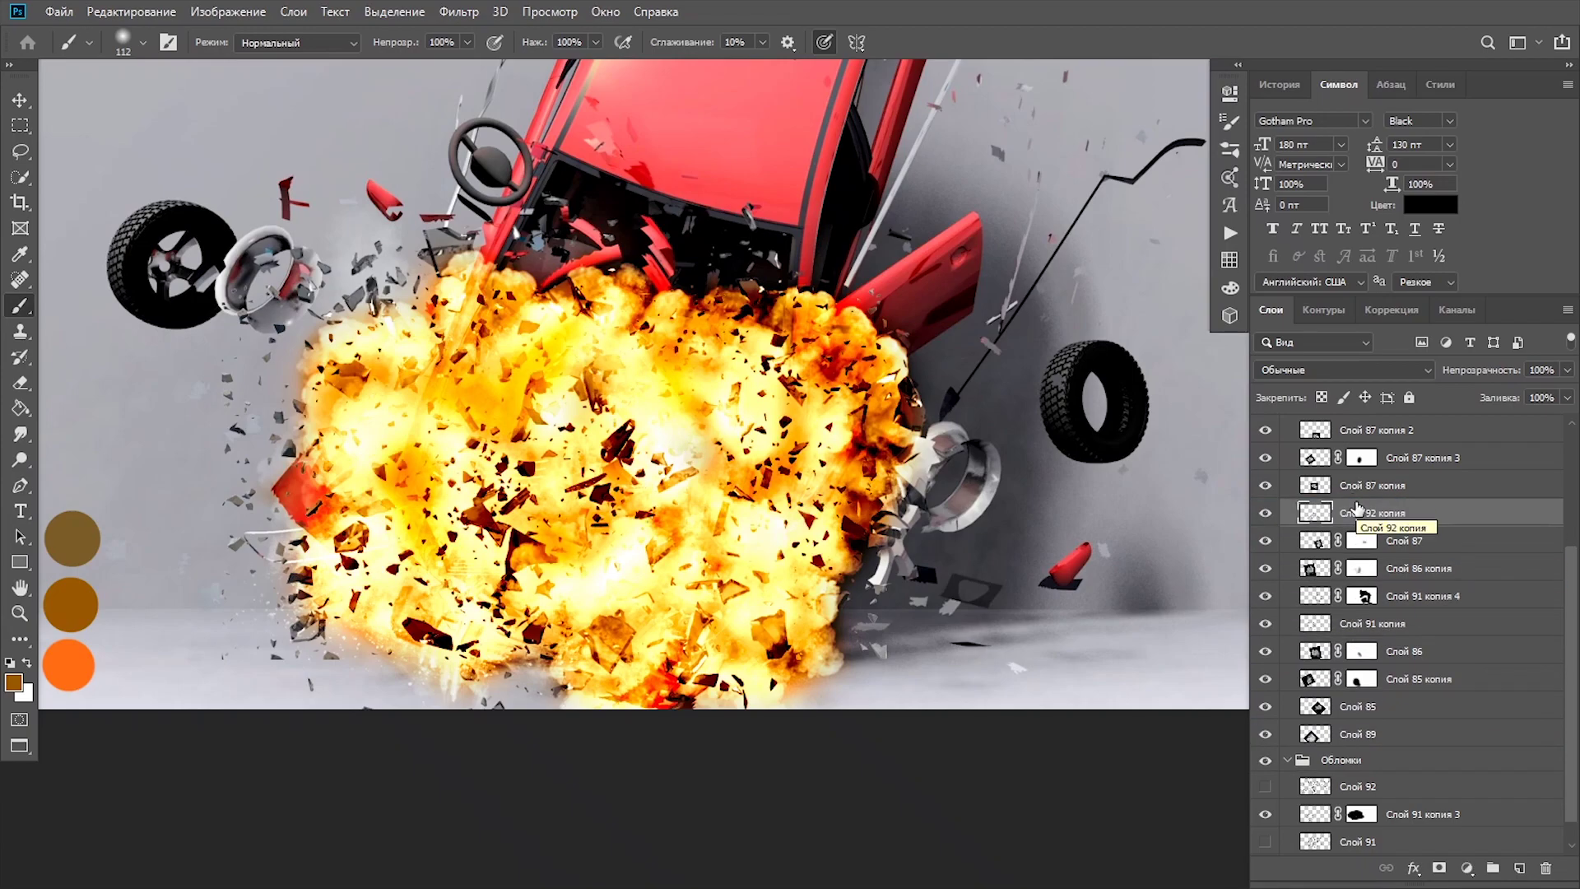
- Mask Слой 92 копия and paint out shards over the wheel rim and fireball, ending with a soft 87 px brush
left_click(1440, 868)
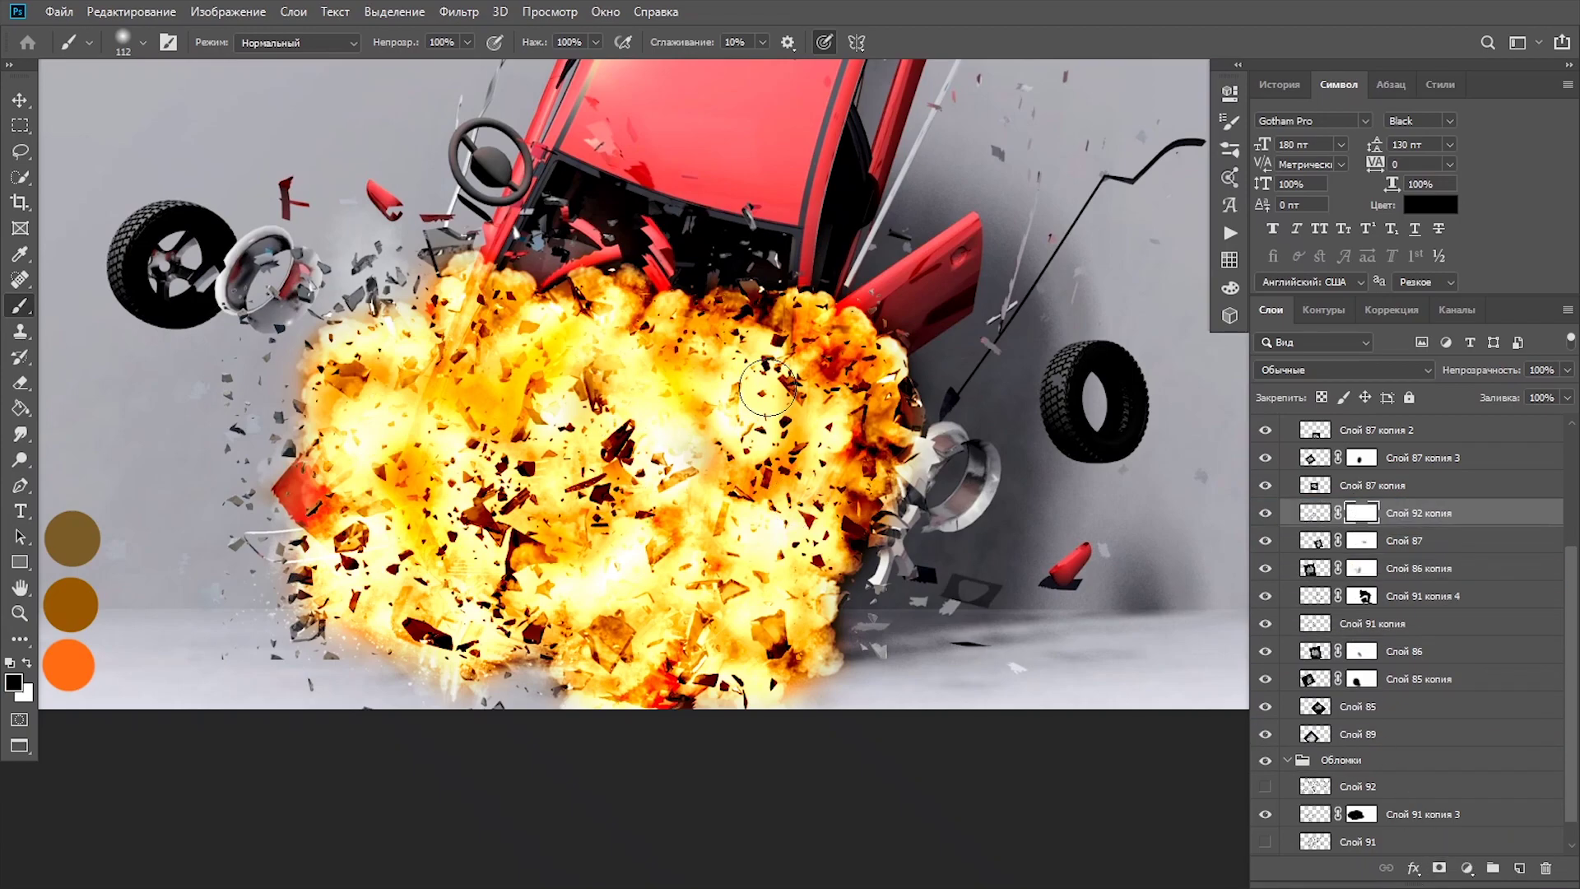
left_click(766, 430)
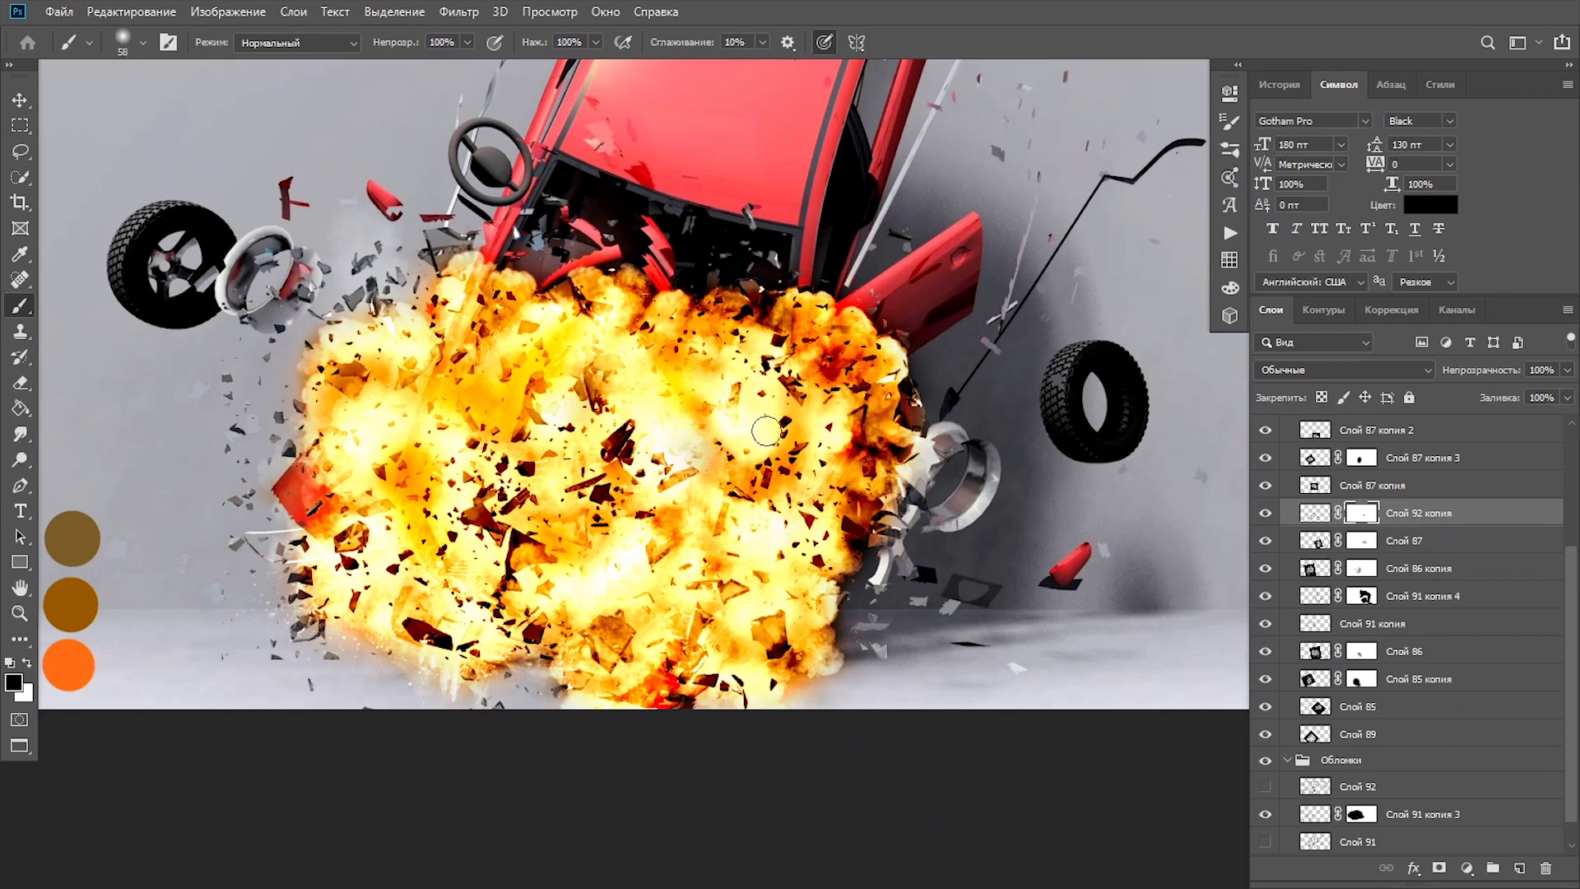
left_click(281, 321)
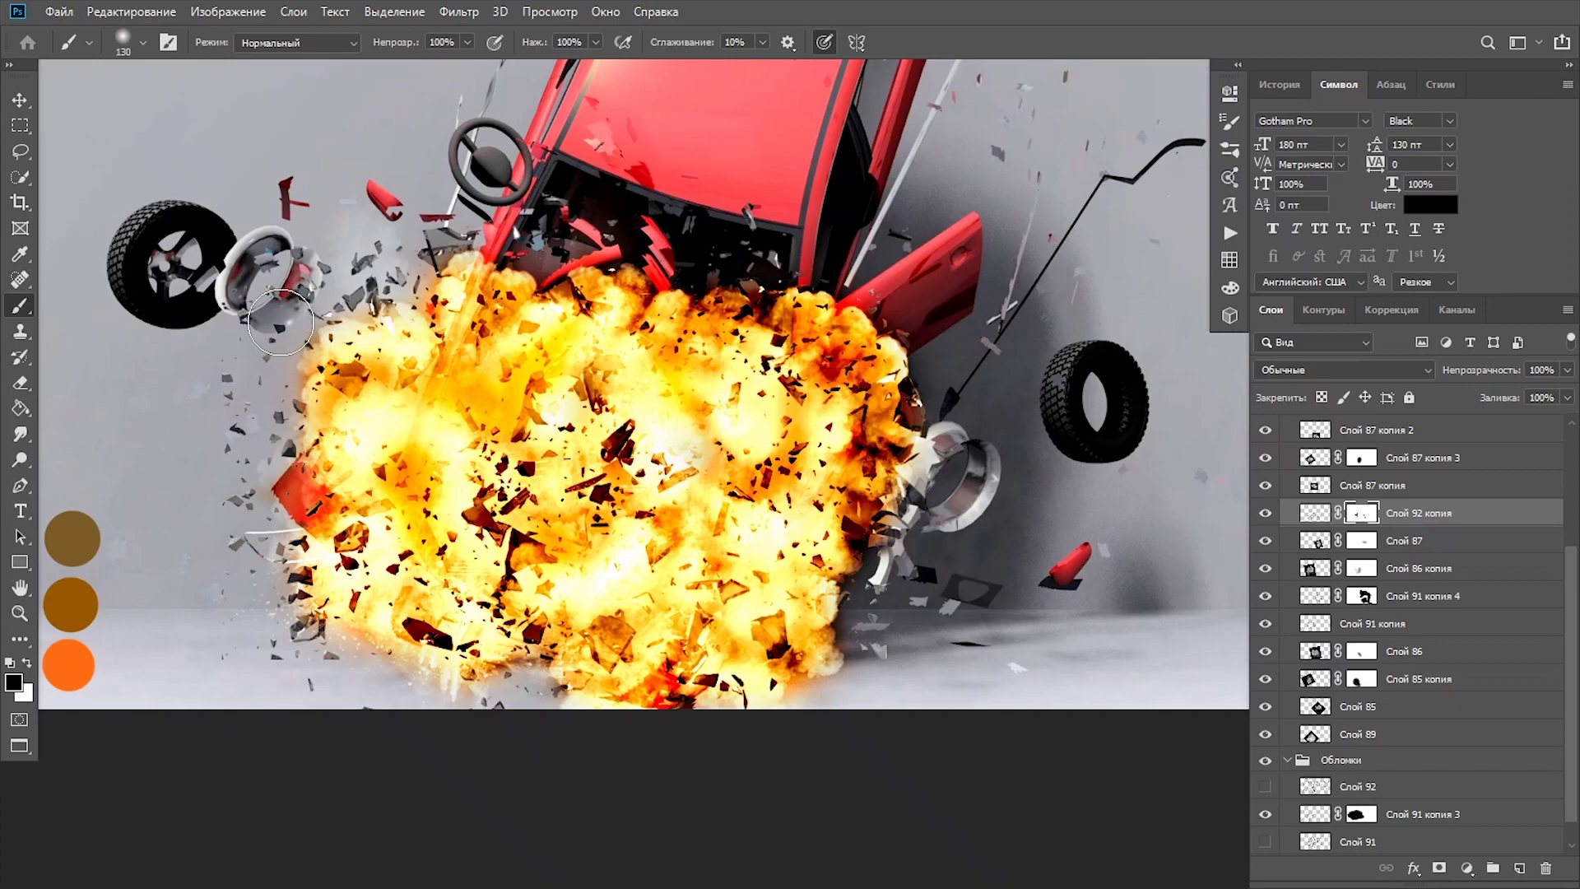
left_click_drag(405, 387, 387, 387)
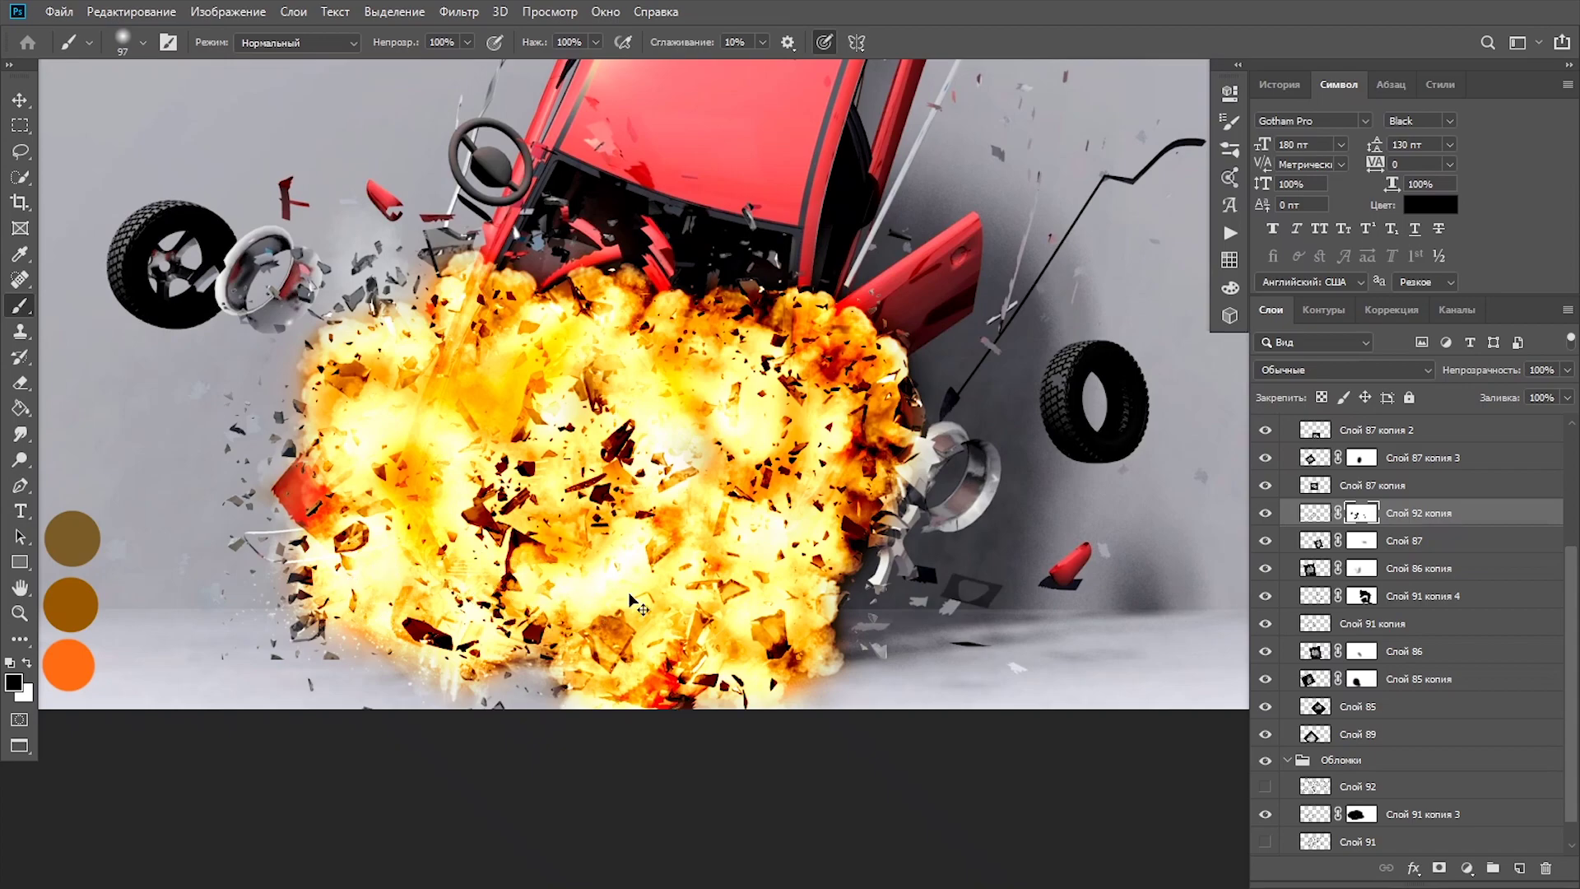
key("ctrl+plus")
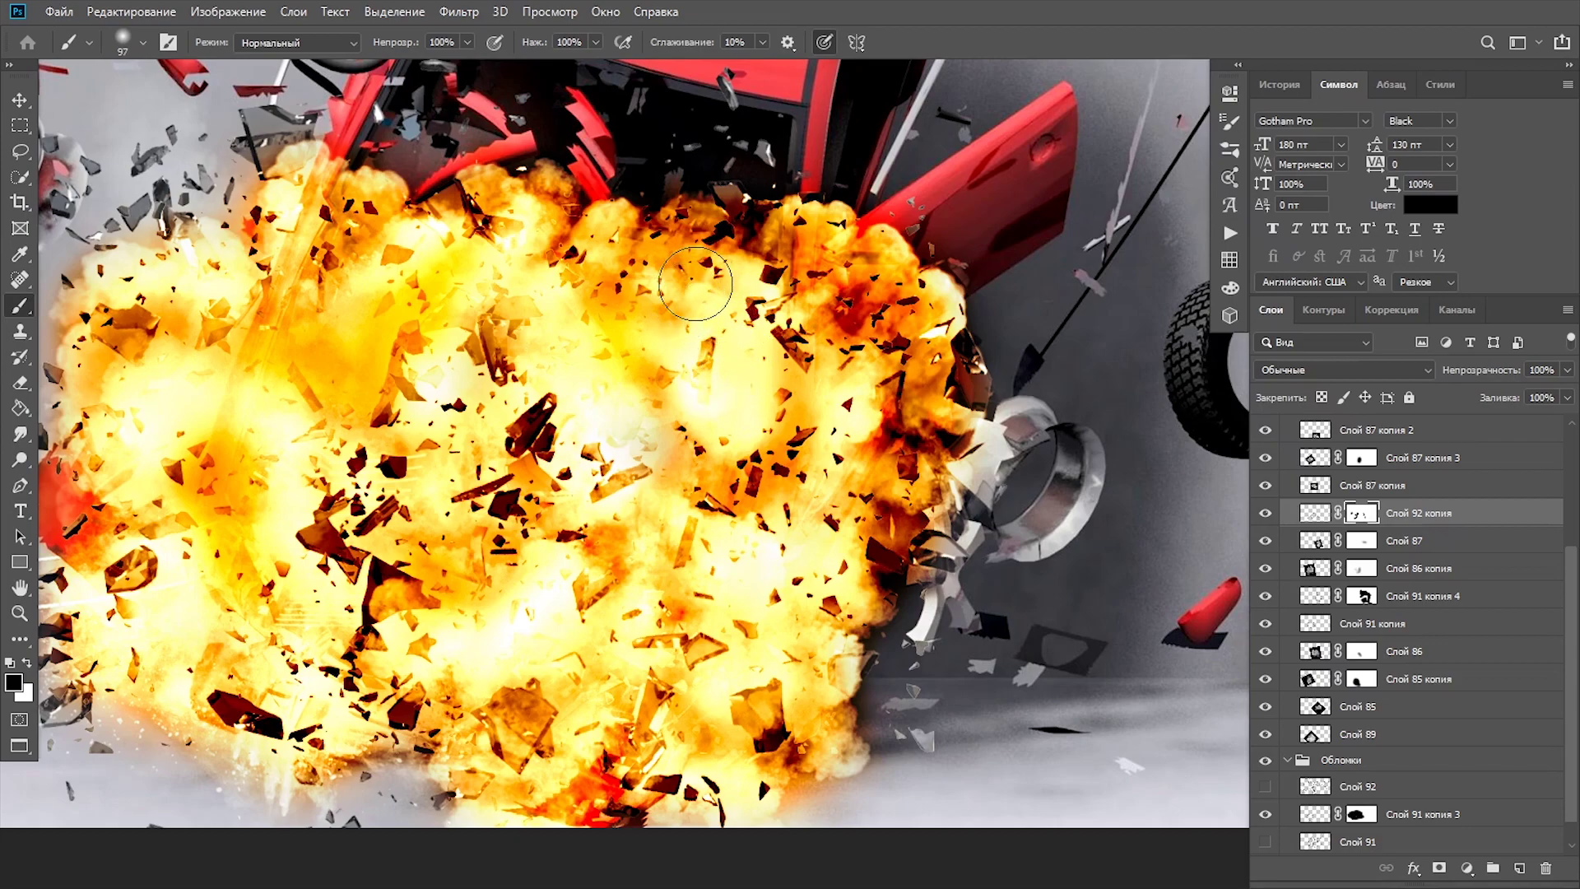
right_click(667, 305, "alt")
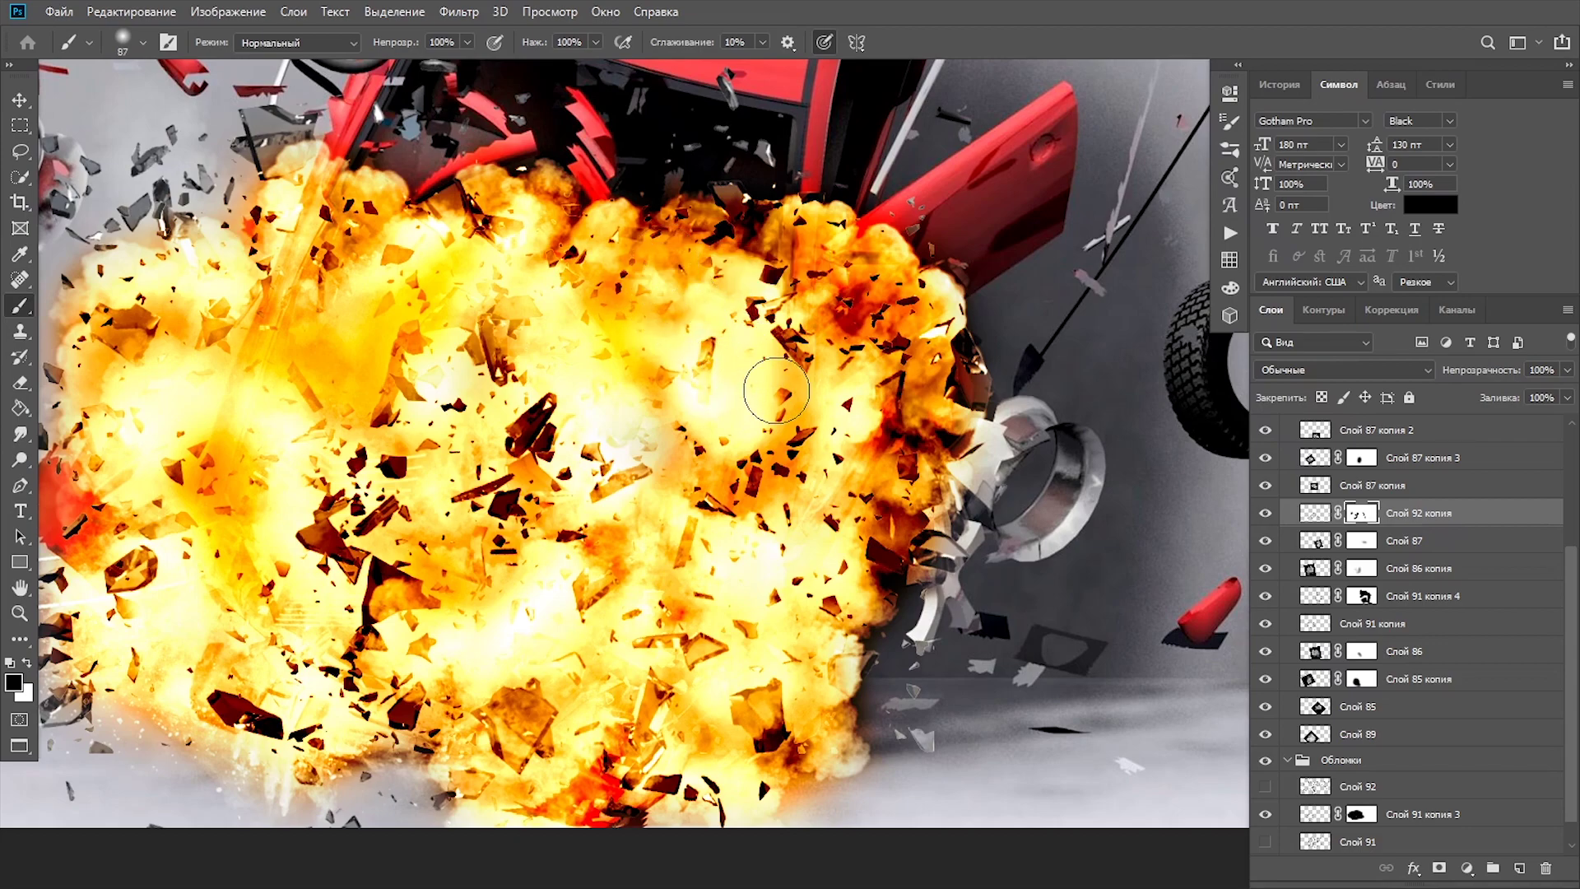